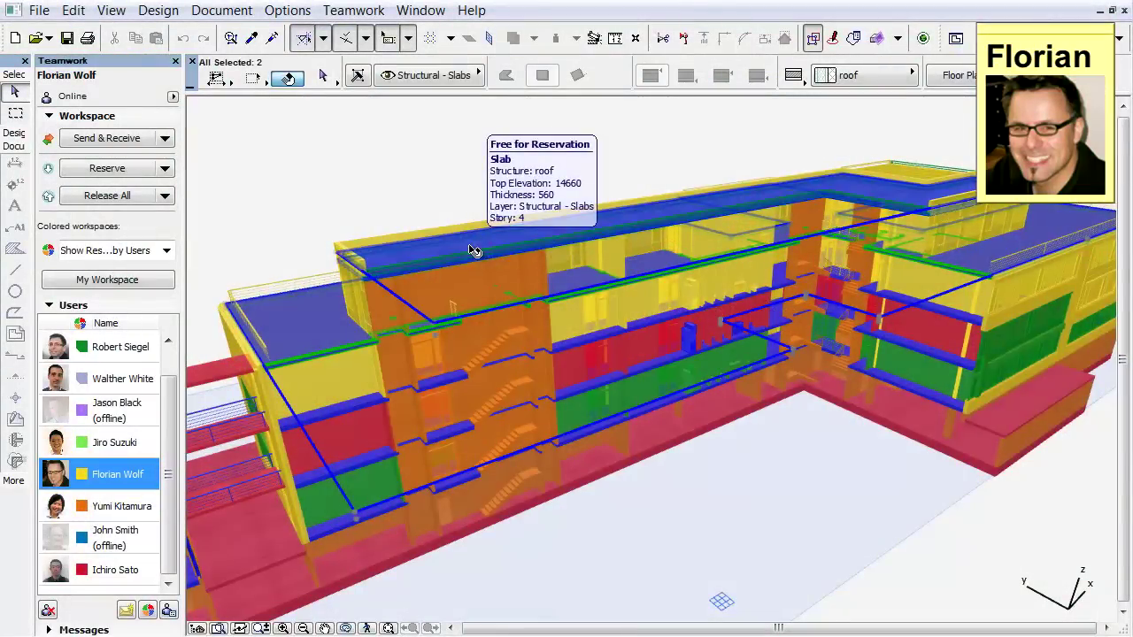
# Step: Reserve the two top roof slabs from their context menu in the 3D model
pyautogui.rightClick(432, 163)
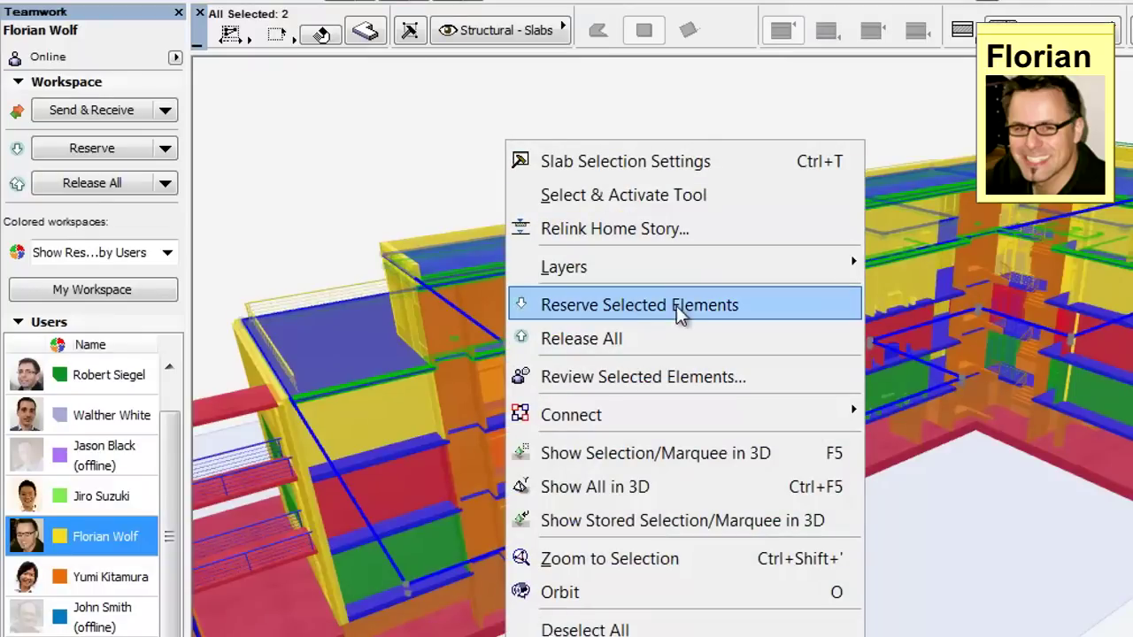
pyautogui.click(769, 304)
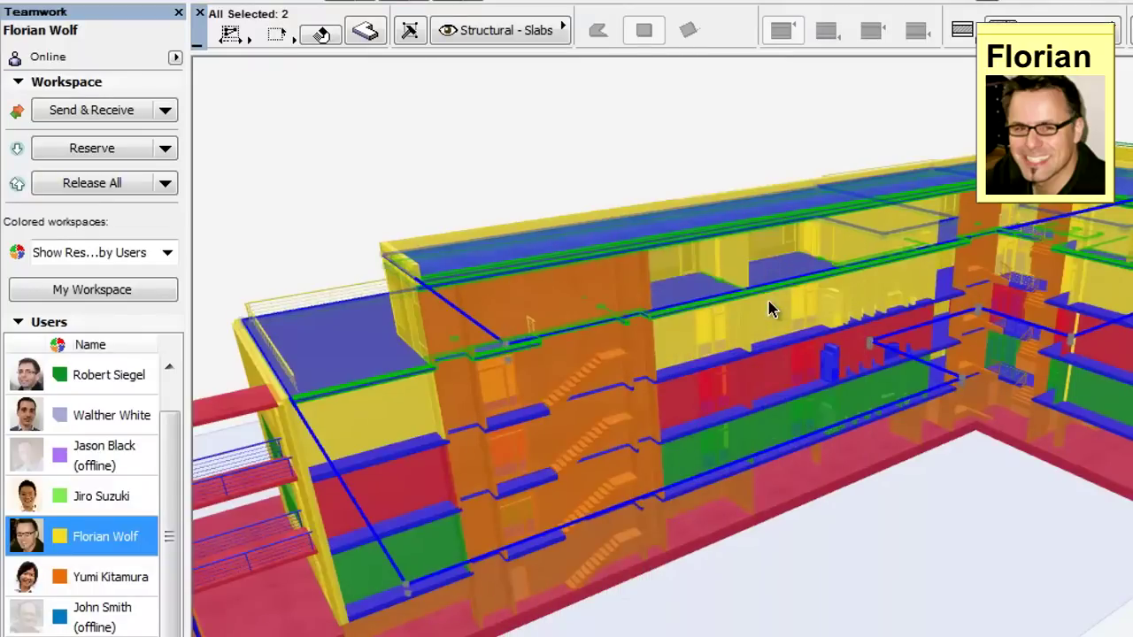
# Step: Reserve the partition wall and office zones 068 and 070 from the Teamwork palette
pyautogui.click(738, 151)
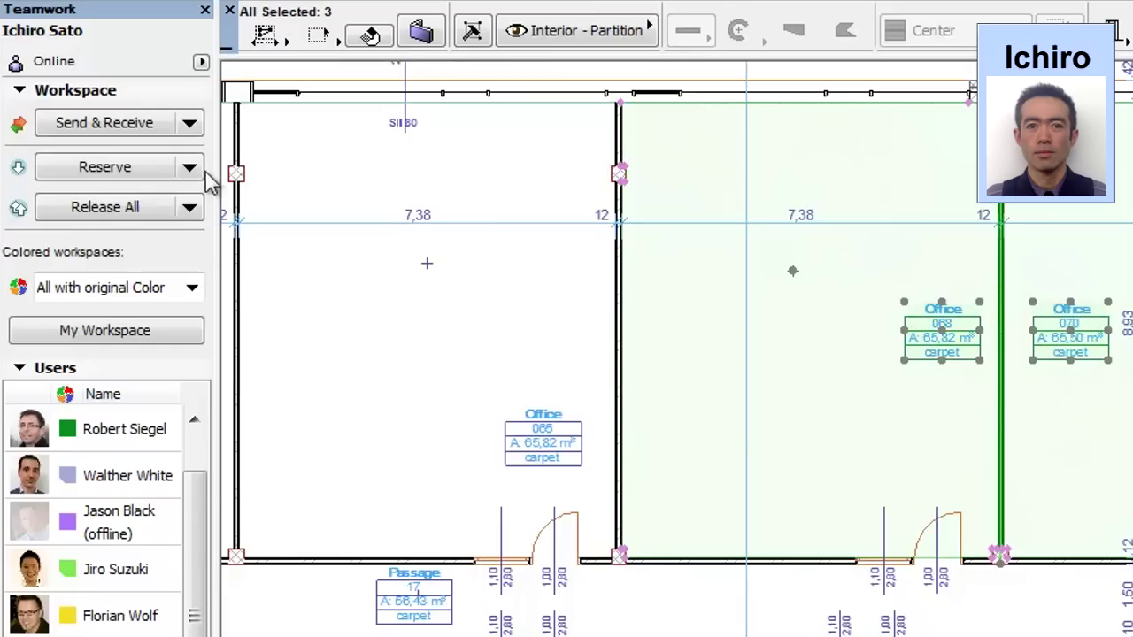
pyautogui.click(166, 169)
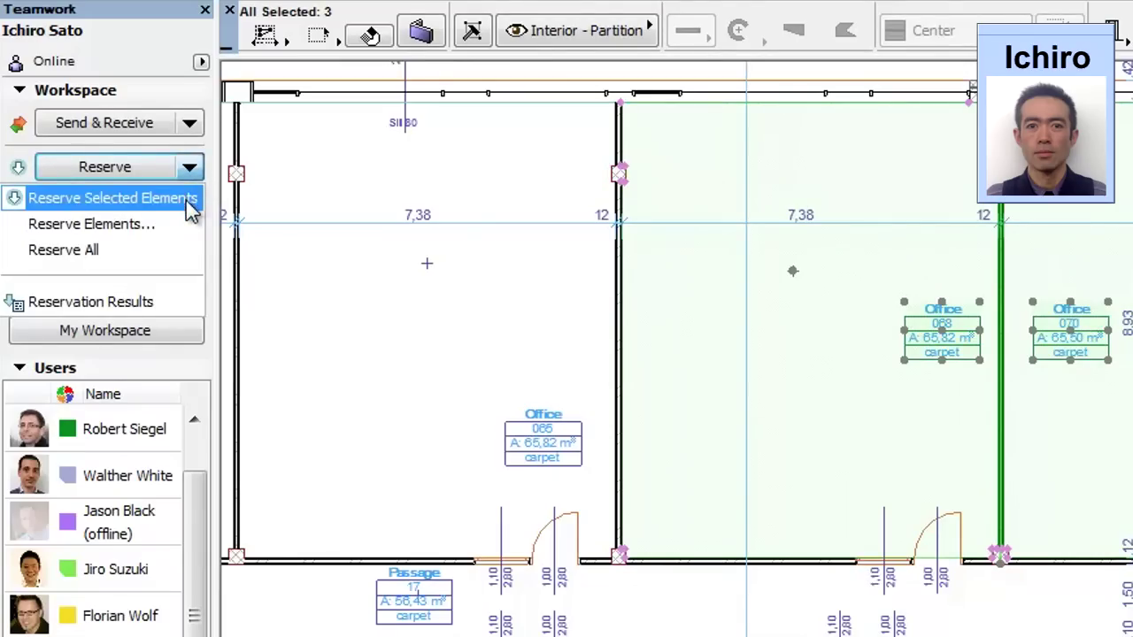
pyautogui.click(191, 208)
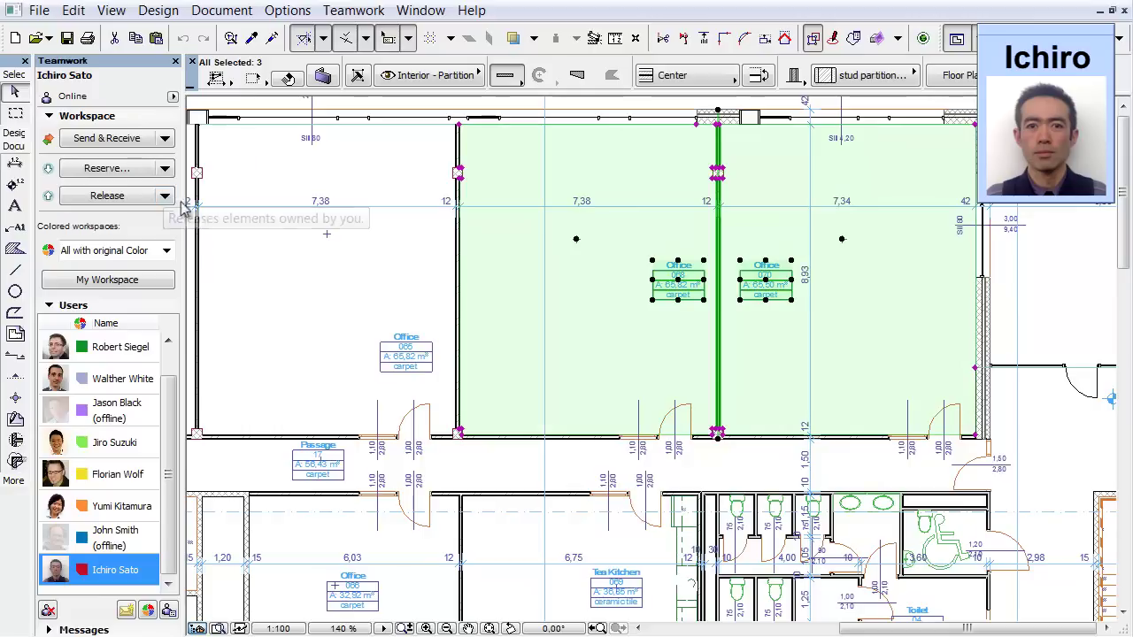
pyautogui.click(263, 267)
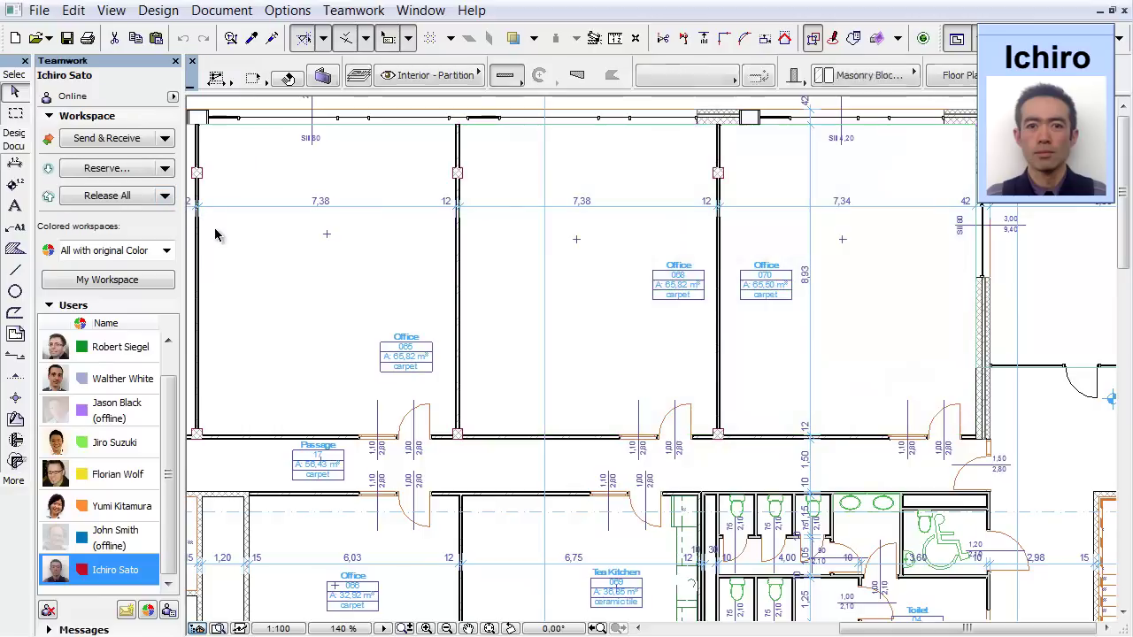
# Step: Set Colored workspaces to Highlight my reservation, then back to Show Reservation by Users
pyautogui.click(167, 250)
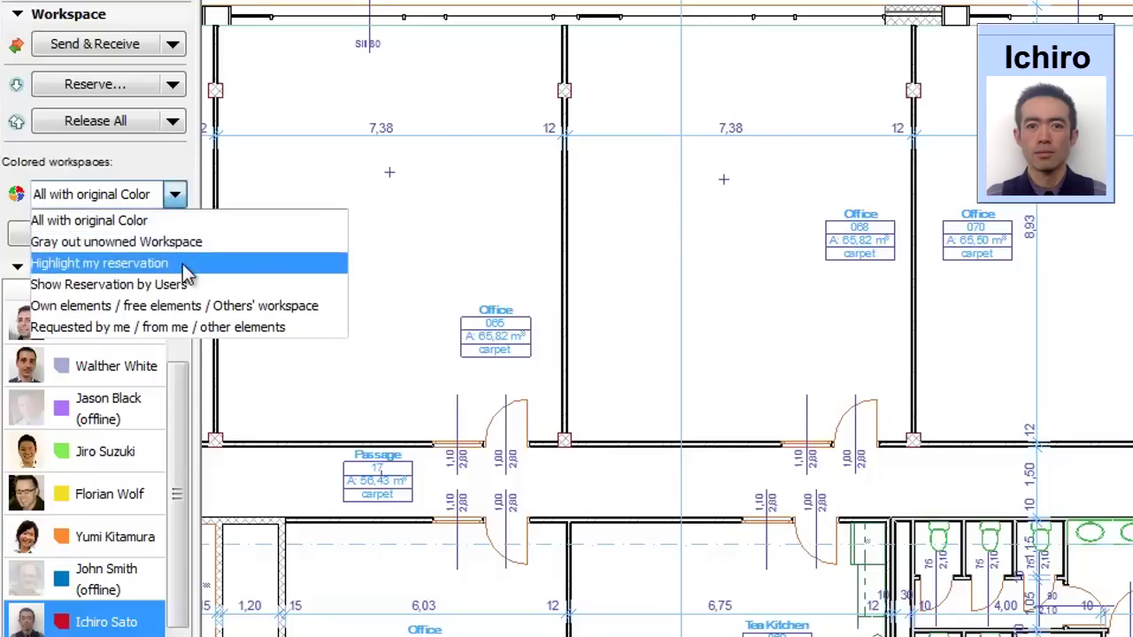
pyautogui.click(177, 263)
pyautogui.click(175, 194)
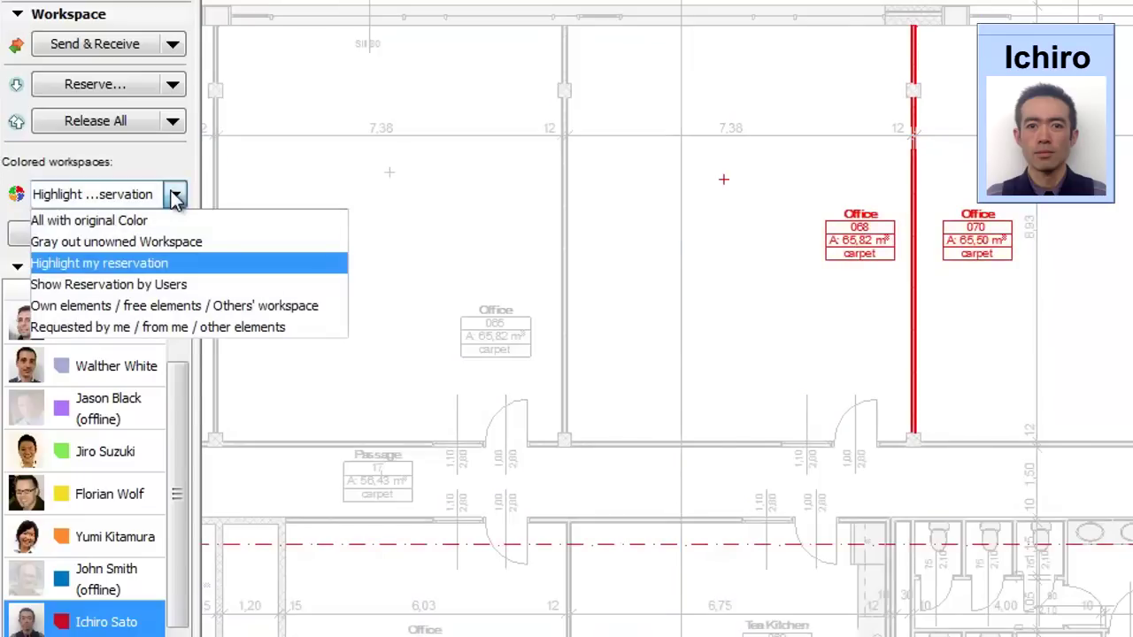
pyautogui.click(182, 285)
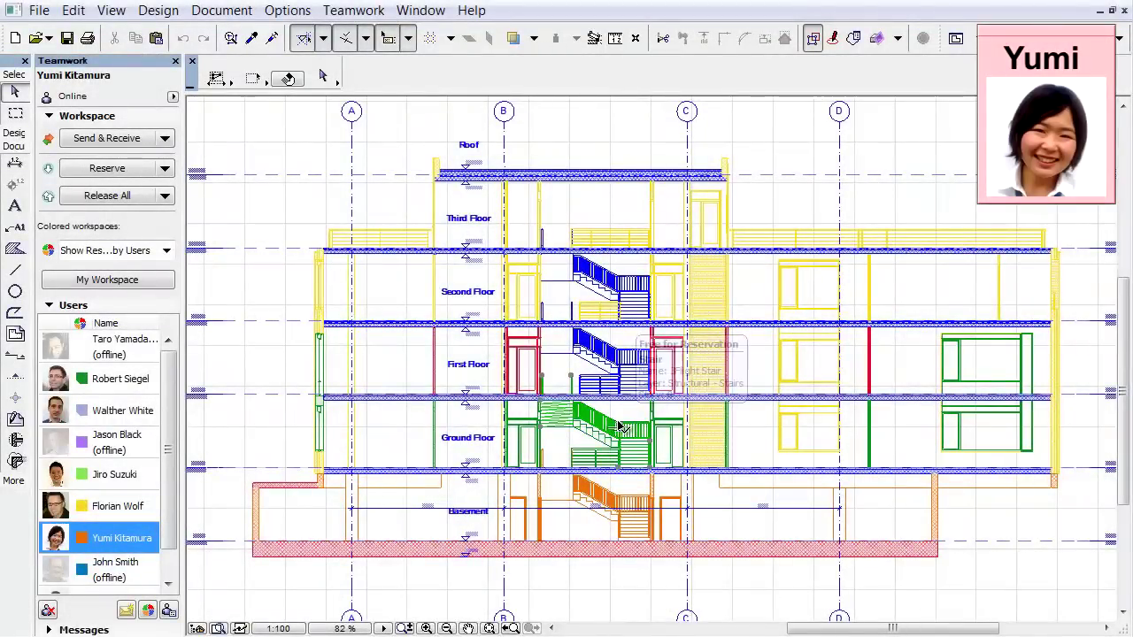
# Step: Select the ground, first and second floor stairs in the section and reserve them
pyautogui.click(622, 431)
pyautogui.keyDown('shift'); pyautogui.click(625, 357); pyautogui.keyUp('shift')
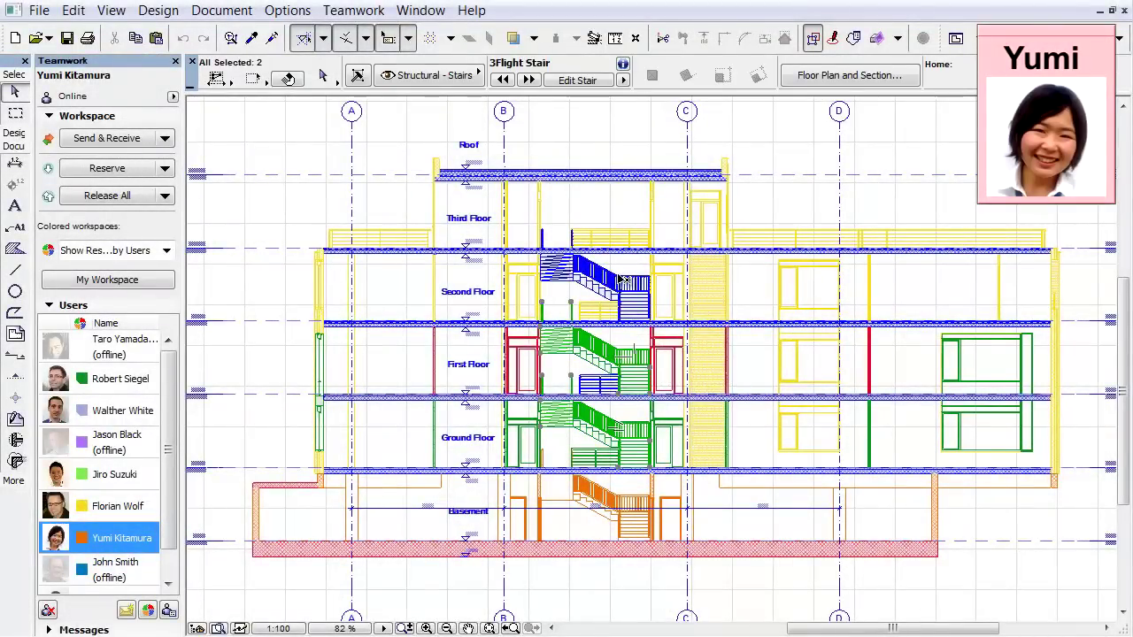
pyautogui.keyDown('shift'); pyautogui.click(619, 279); pyautogui.keyUp('shift')
pyautogui.rightClick(560, 211)
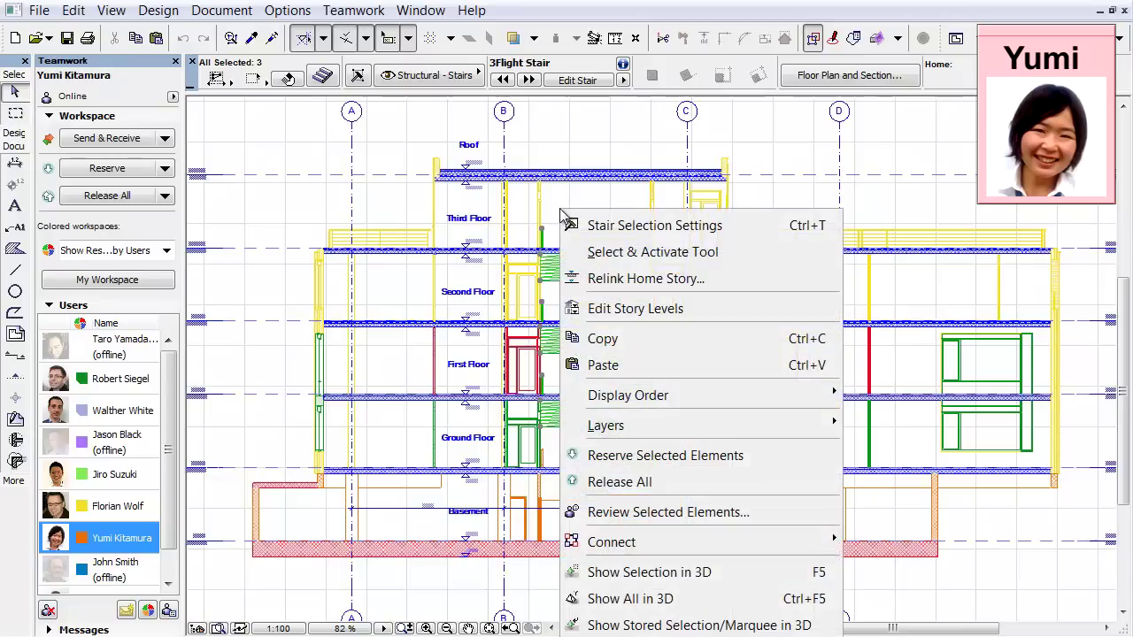
pyautogui.click(772, 456)
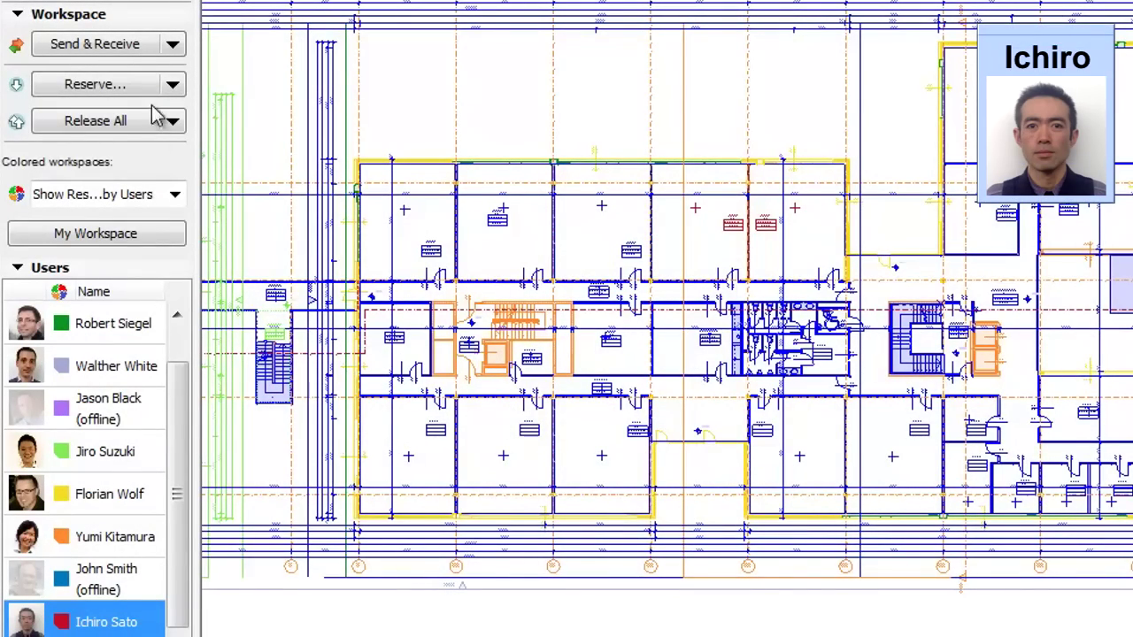
# Step: Select a free slab and collapse the Navigator's project-region and item-settings groups
pyautogui.click(173, 86)
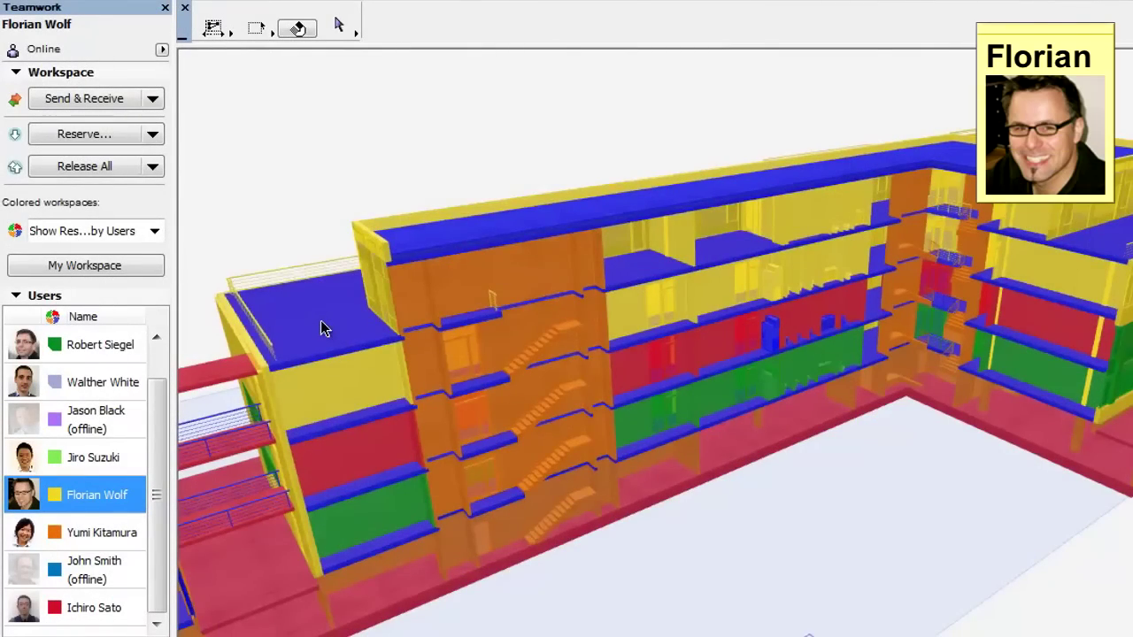
pyautogui.click(321, 325)
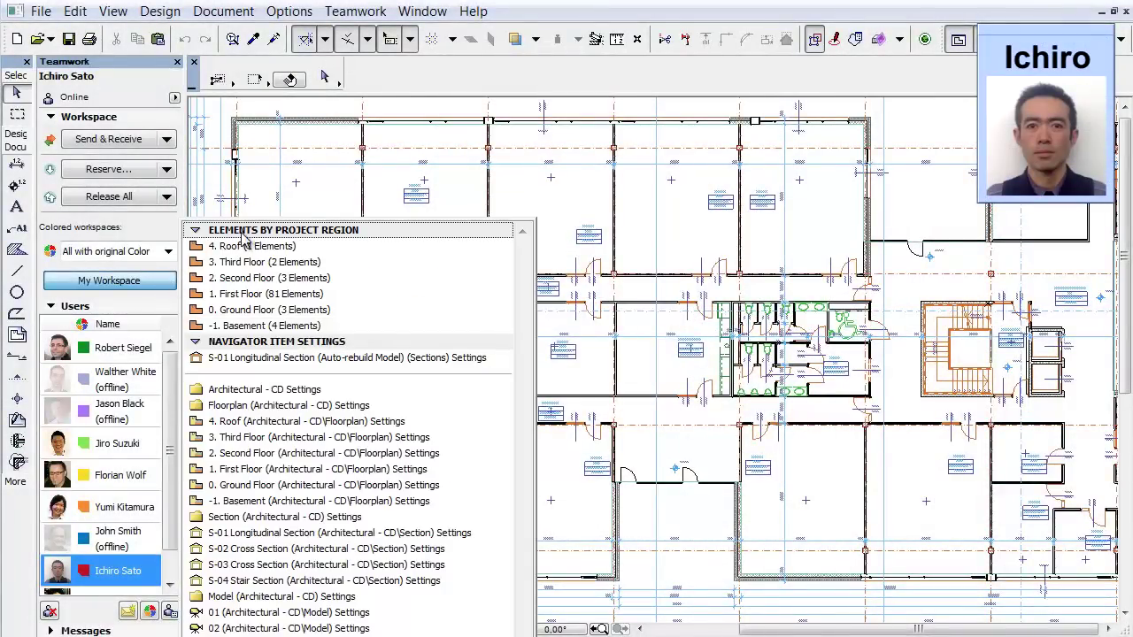
pyautogui.click(195, 231)
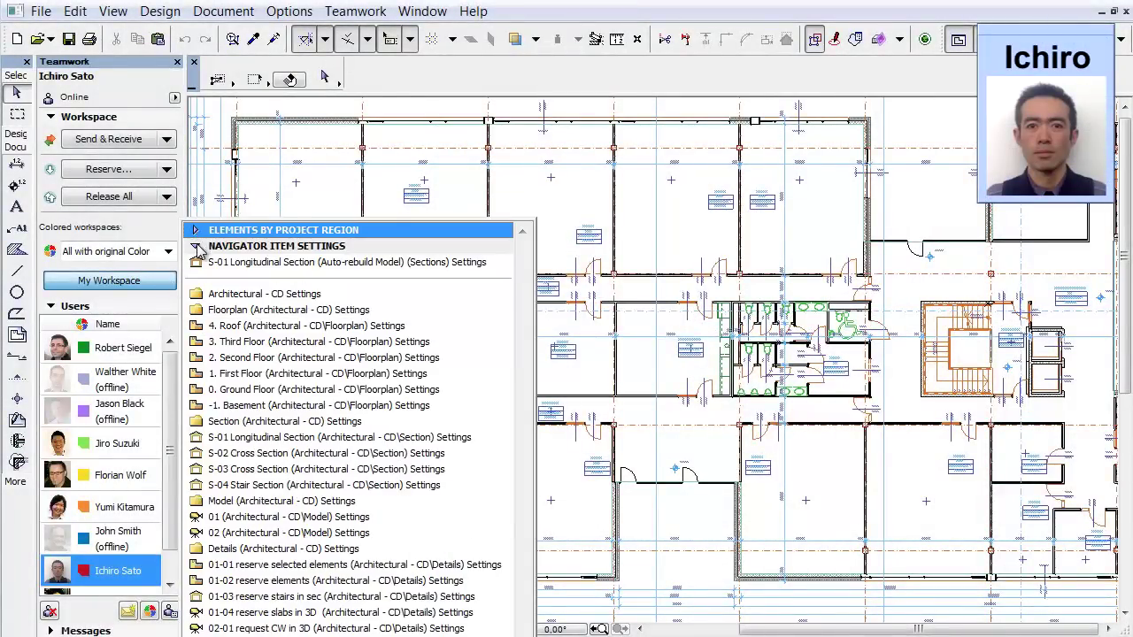
pyautogui.click(197, 247)
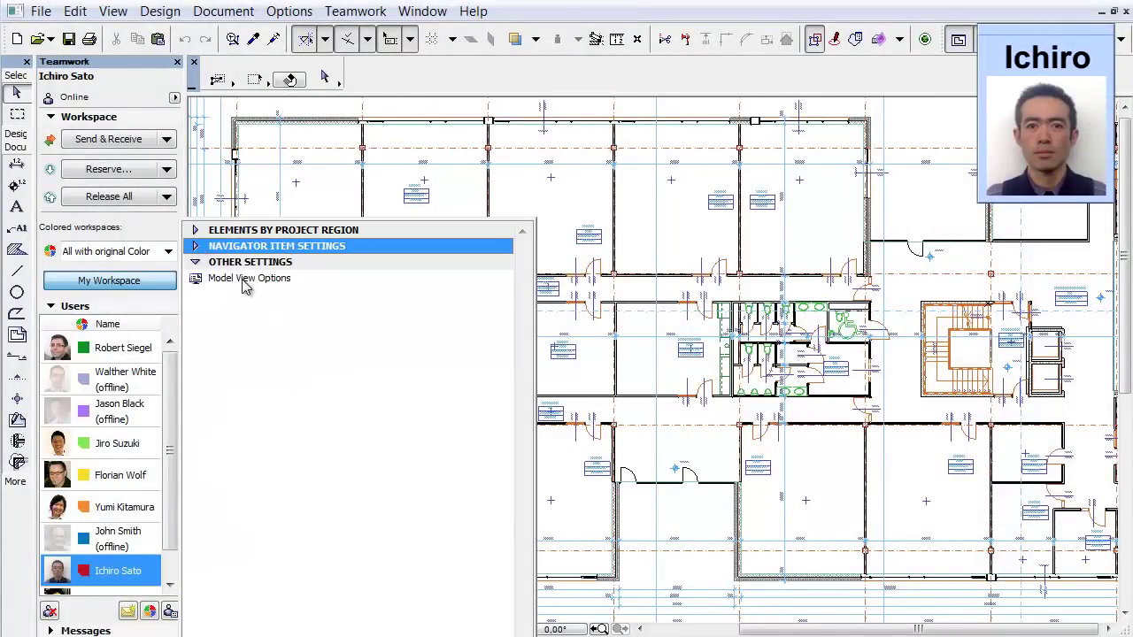
# Step: Reserve all project elements with Receive & Reserve All and review the per-story results
pyautogui.click(355, 11)
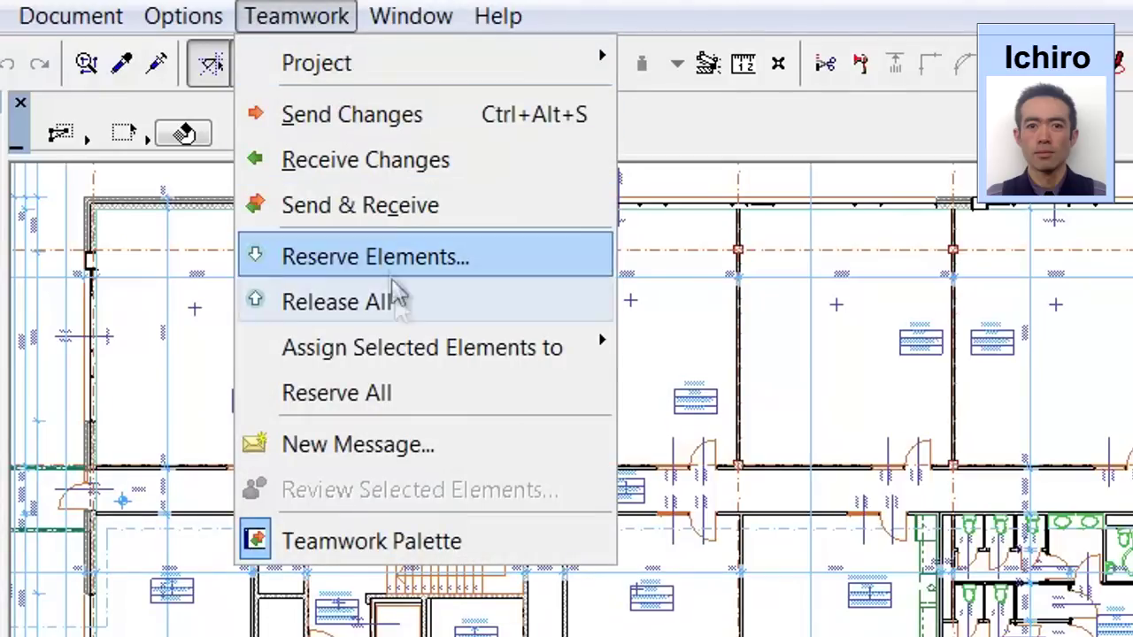
pyautogui.click(442, 398)
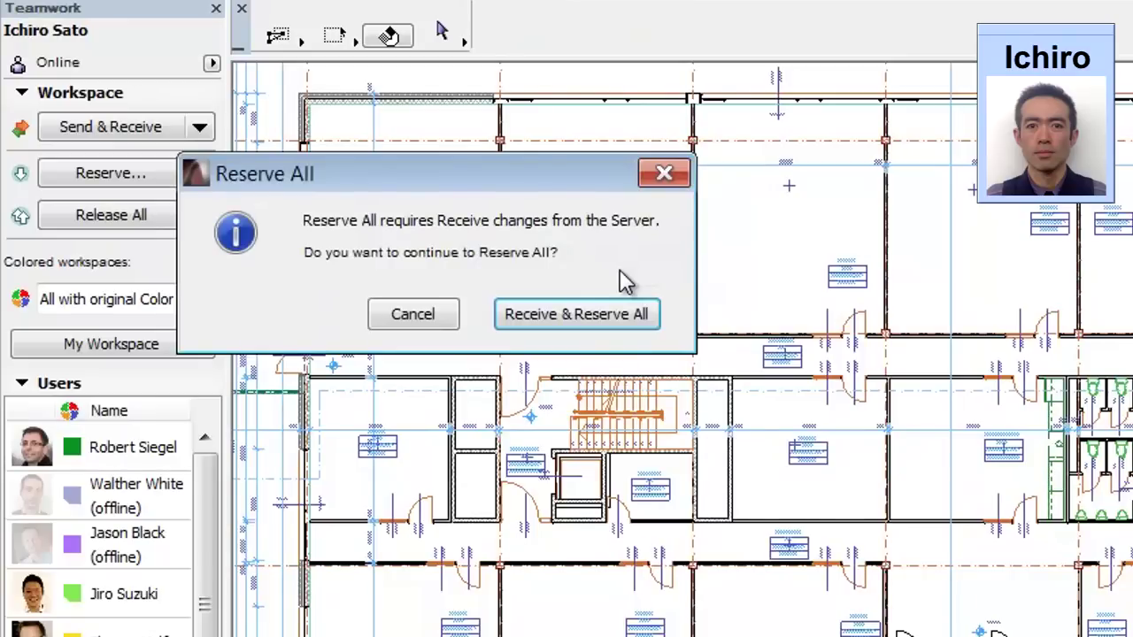
pyautogui.click(450, 451)
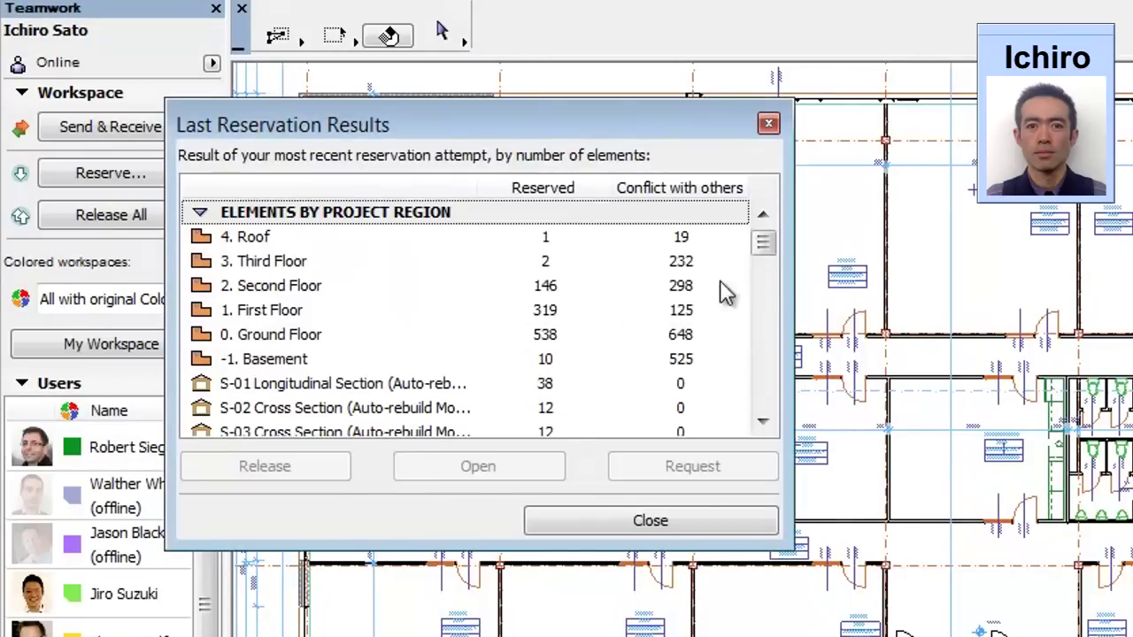
pyautogui.moveTo(764, 244); pyautogui.dragTo(761, 396)
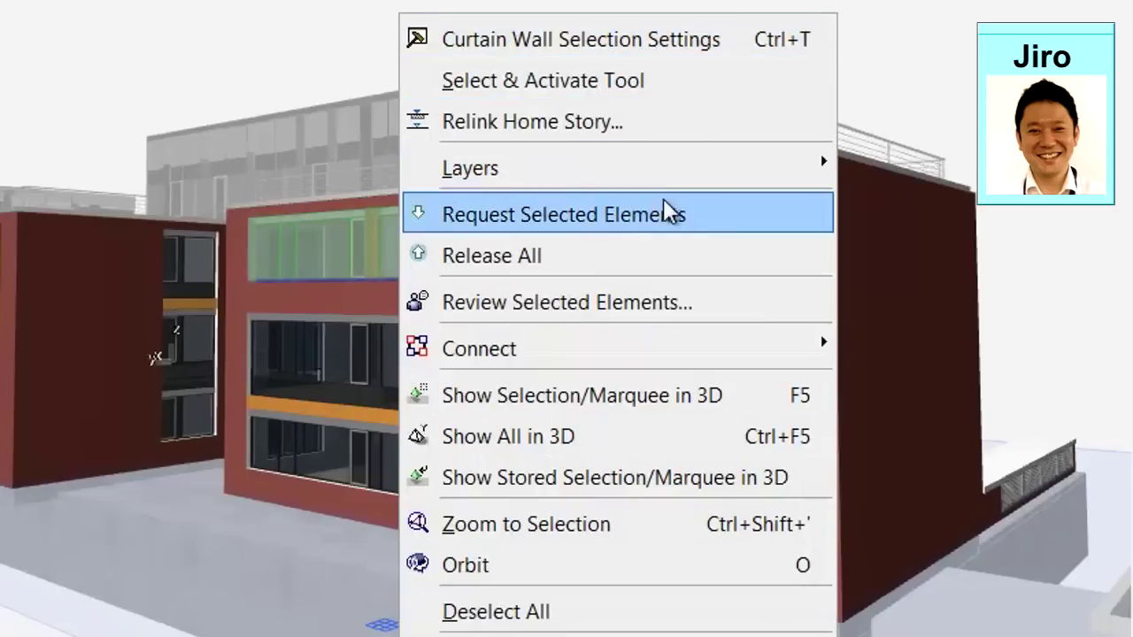
# Step: Request the curtain wall from its owner, have it granted, and mark the request completed
pyautogui.click(722, 225)
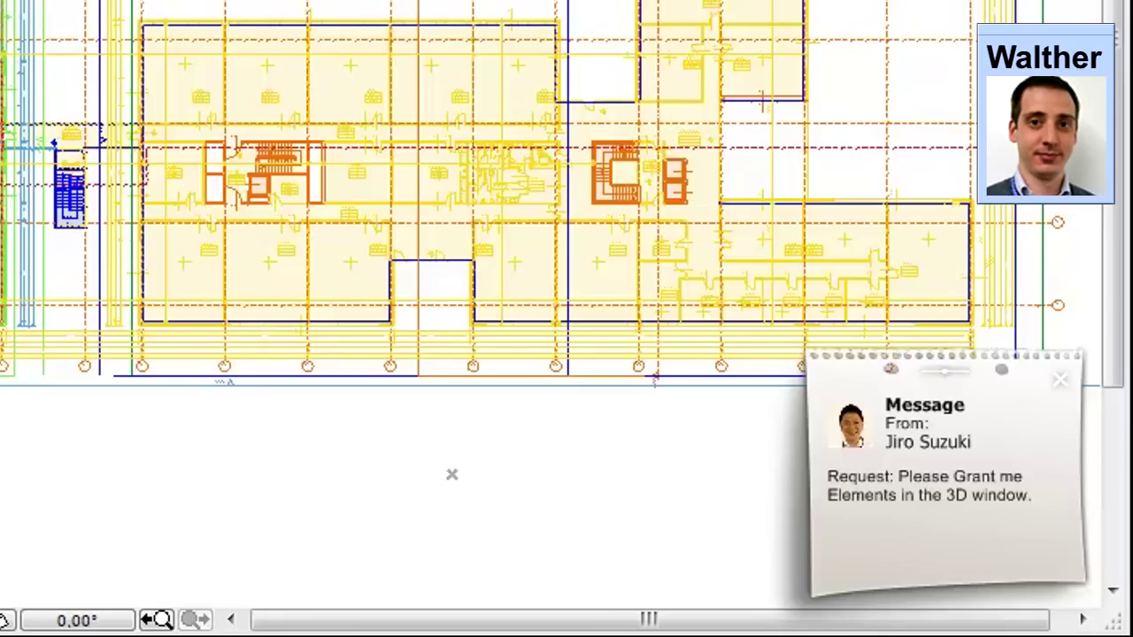
pyautogui.click(823, 522)
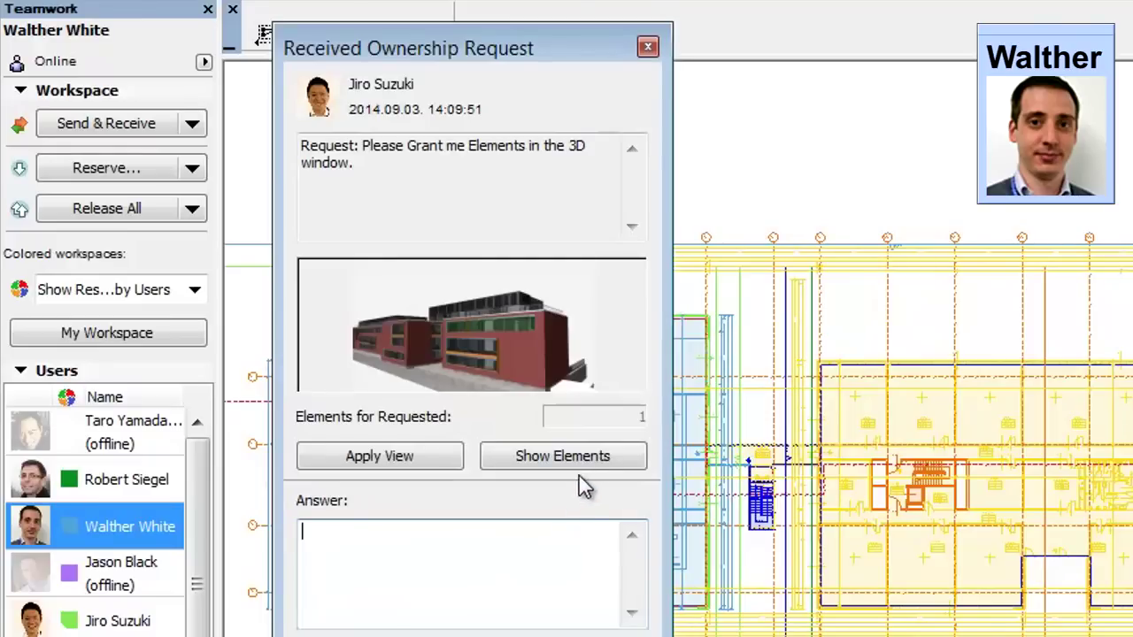
pyautogui.click(627, 460)
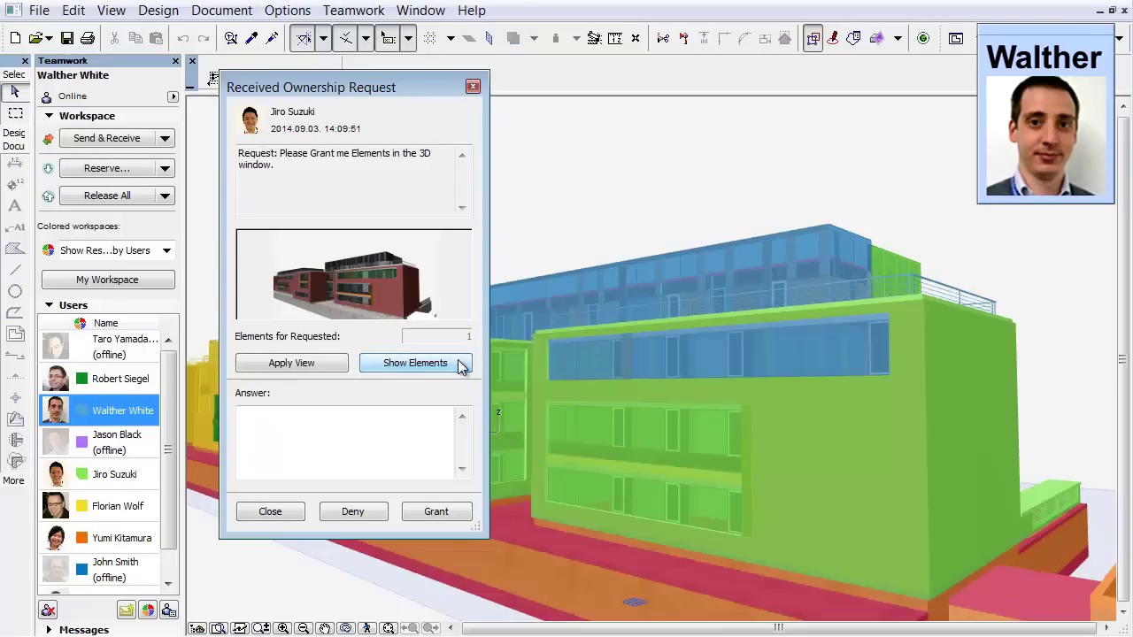
pyautogui.click(463, 517)
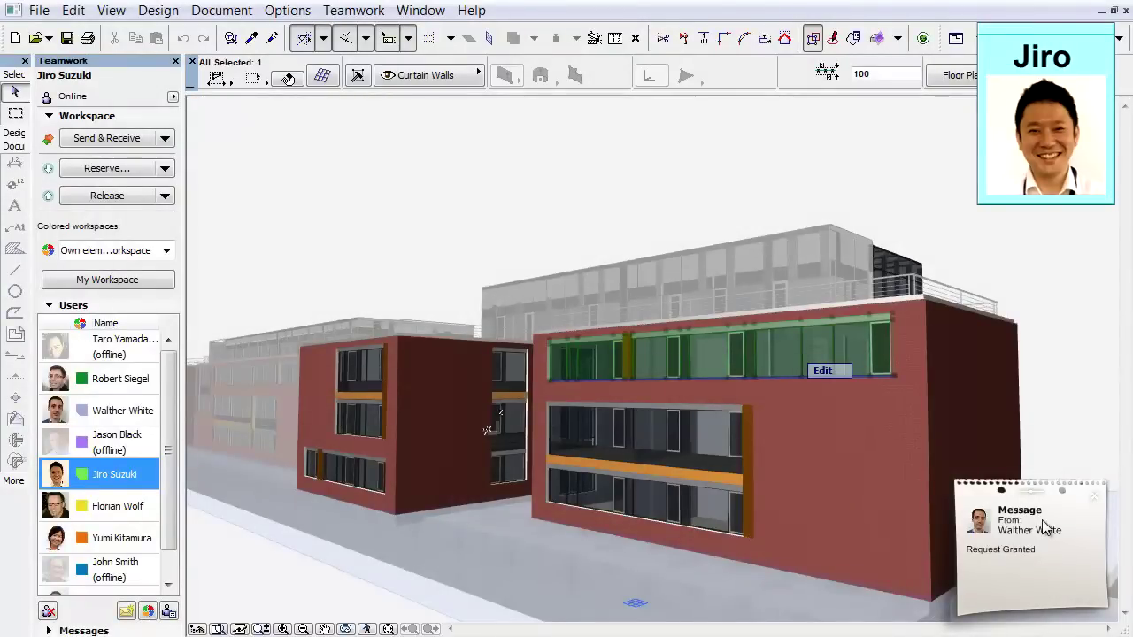
pyautogui.click(1041, 519)
pyautogui.click(791, 488)
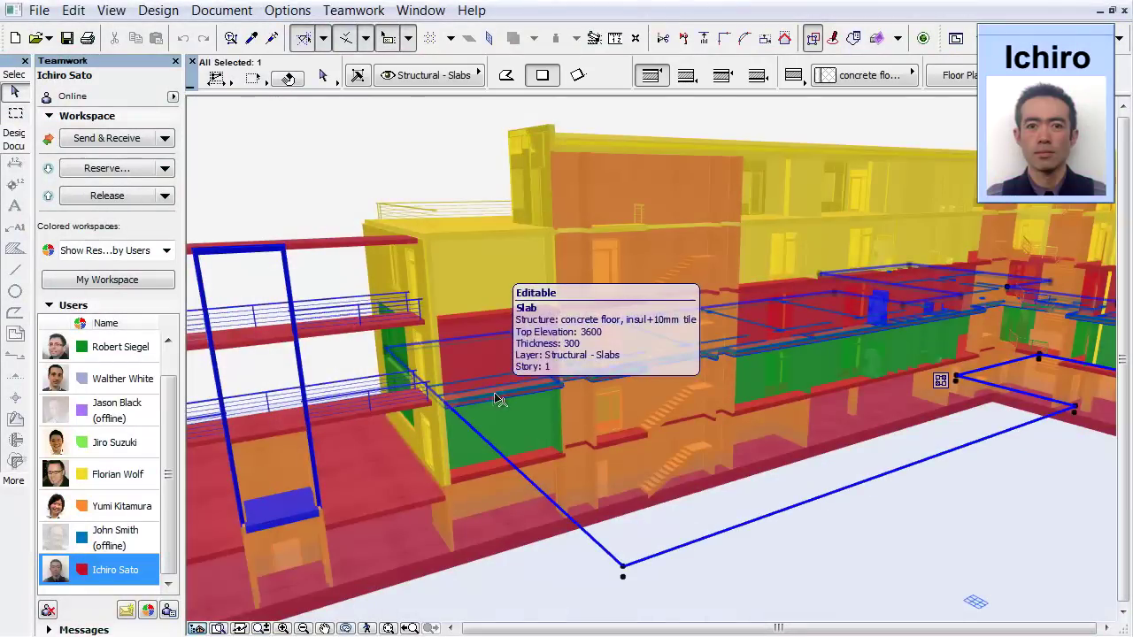
# Step: Assign the two selected slabs to another team member, who applies the assignment's saved 3D view
pyautogui.keyDown('shift'); pyautogui.click(473, 478); pyautogui.keyUp('shift')
pyautogui.rightClick(436, 169)
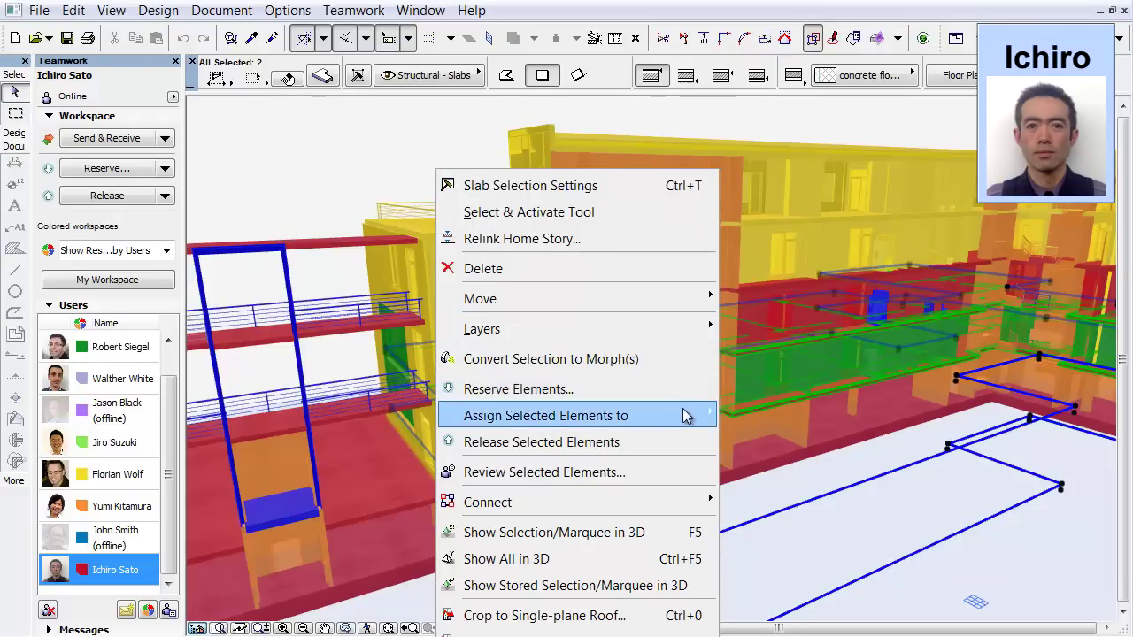
pyautogui.moveTo(682, 413)
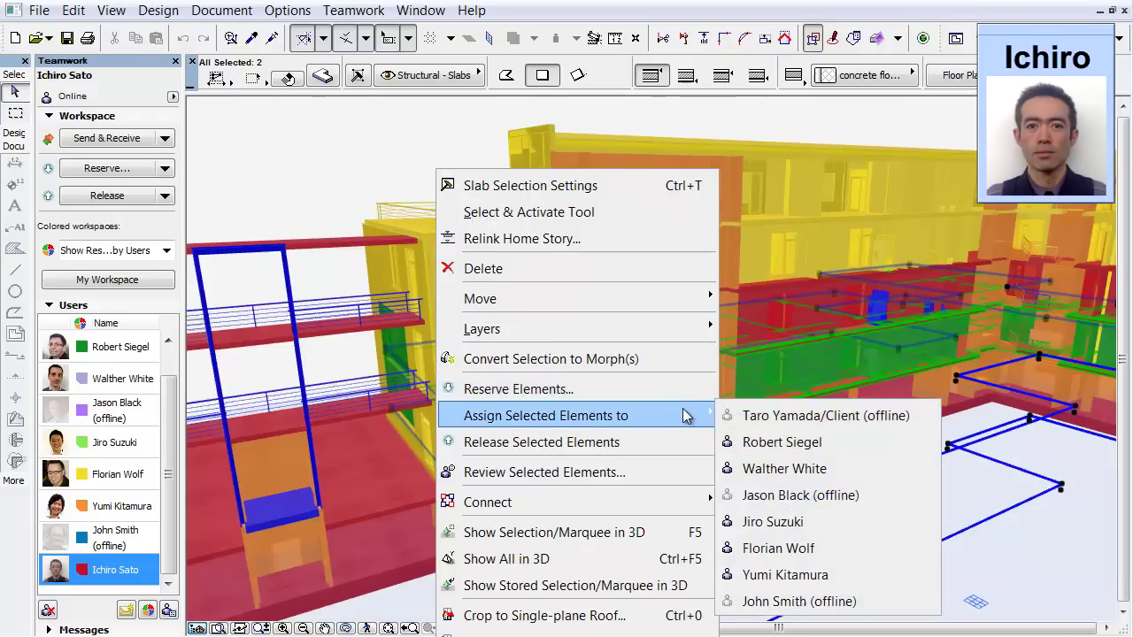
pyautogui.click(859, 438)
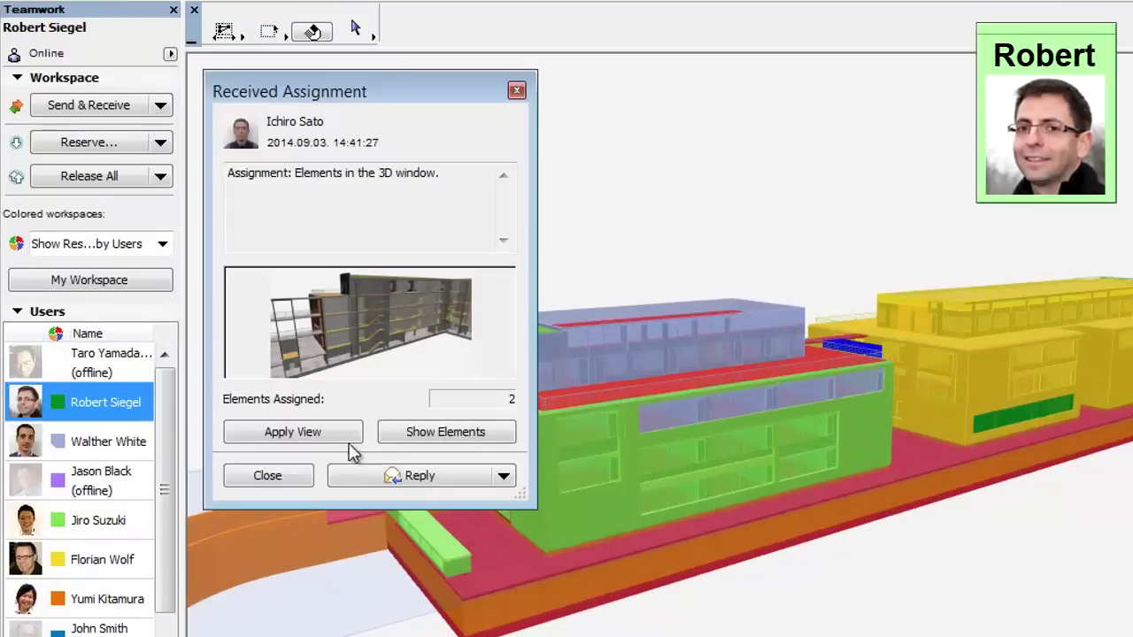
pyautogui.click(293, 432)
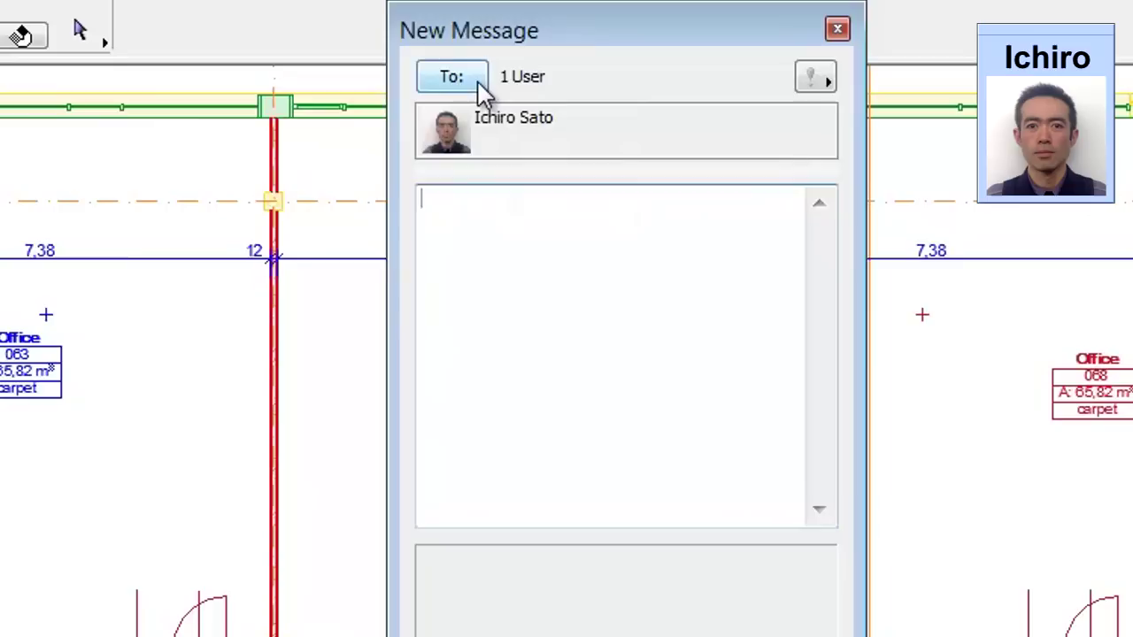
# Step: Address a new message to all nine Teamwork users
pyautogui.click(550, 105)
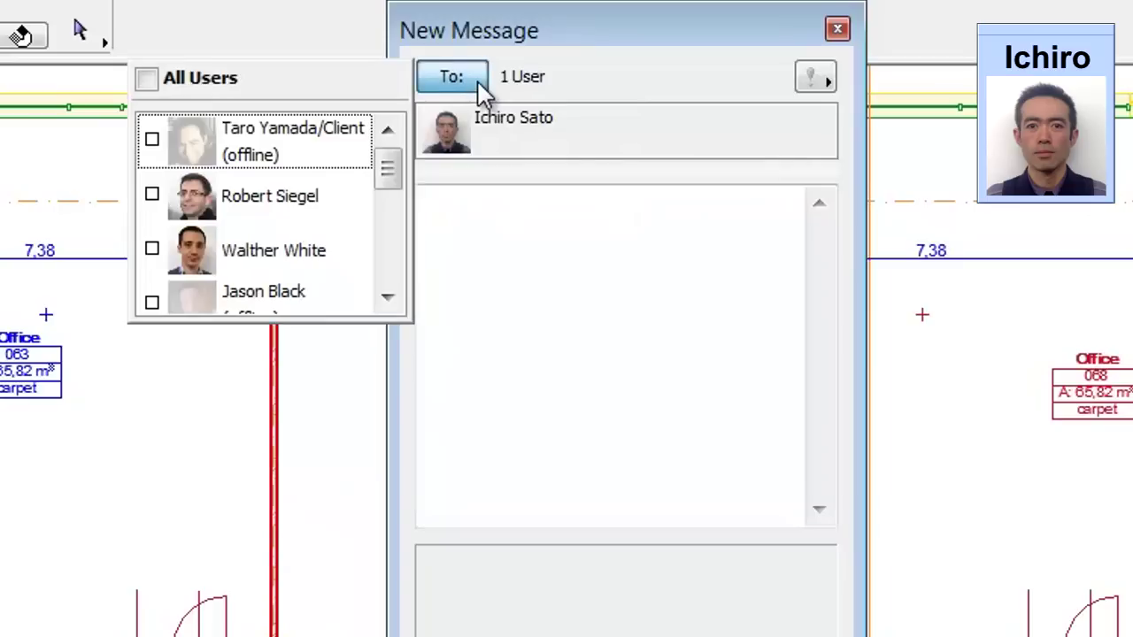
pyautogui.click(146, 80)
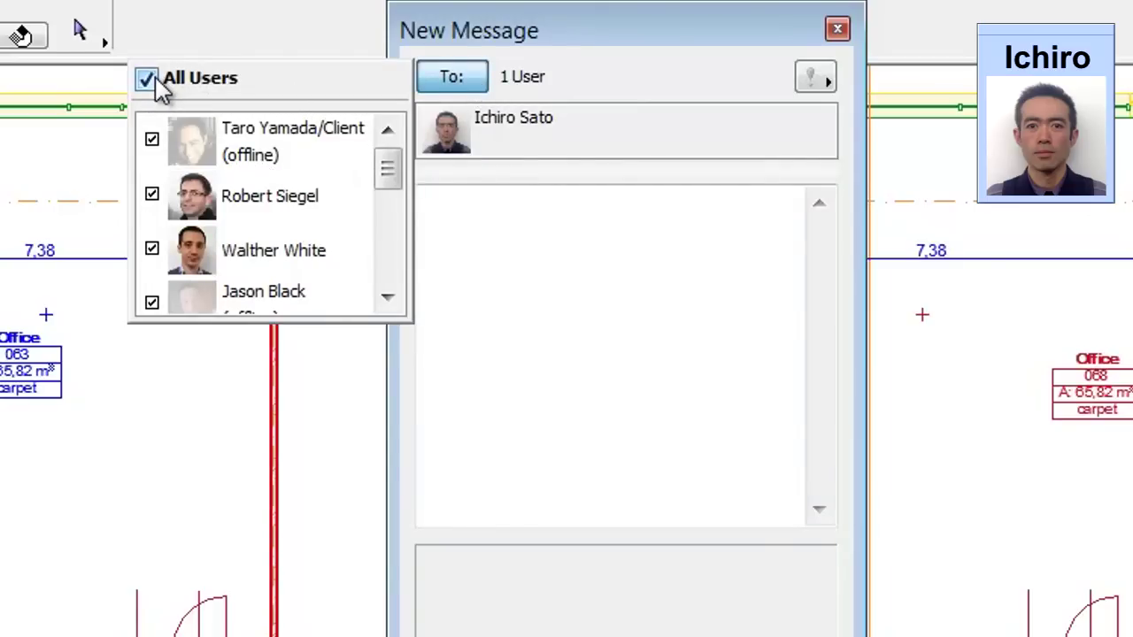
pyautogui.click(505, 177)
pyautogui.moveTo(505, 177); pyautogui.dragTo(528, 397)
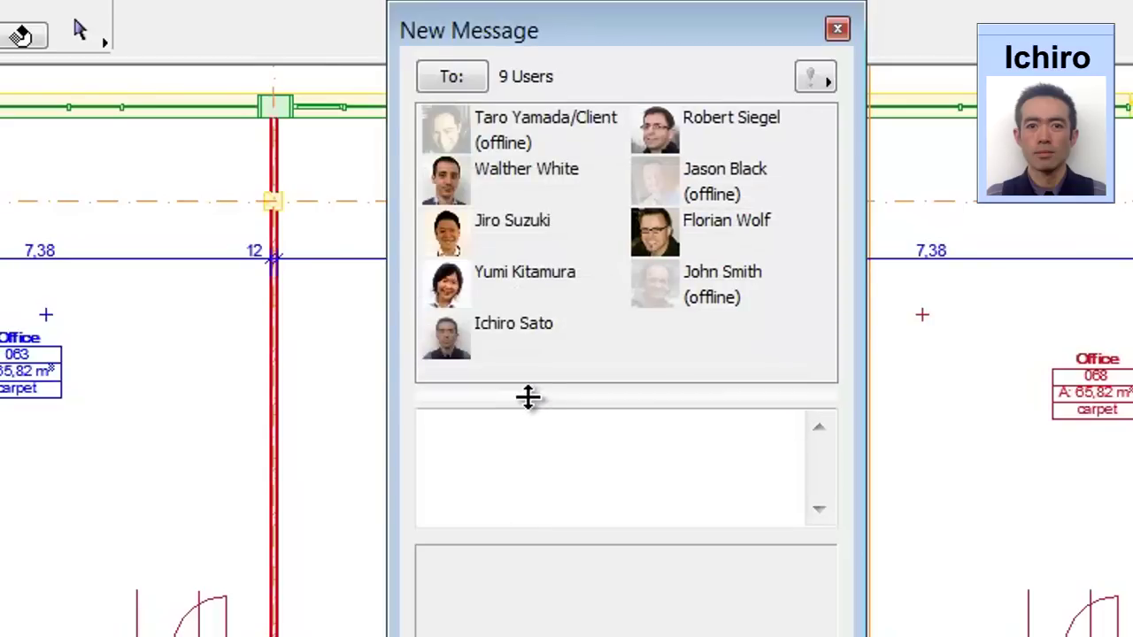
# Step: Attach the Send Changes task and send it; the recipient answers by sending her changes
pyautogui.click(774, 391)
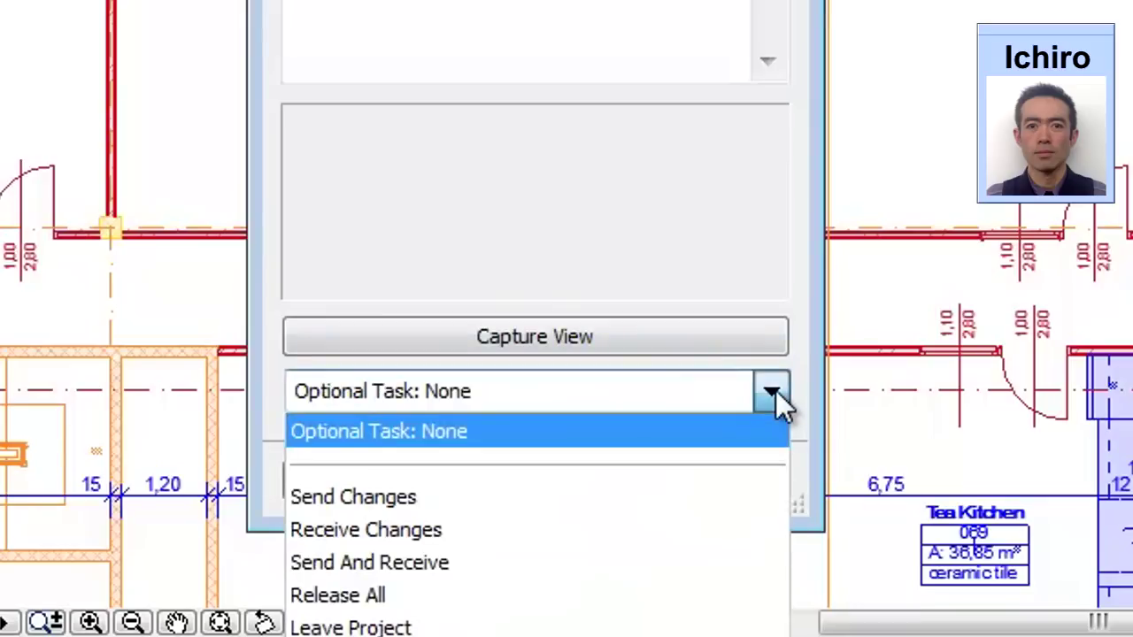
pyautogui.click(720, 496)
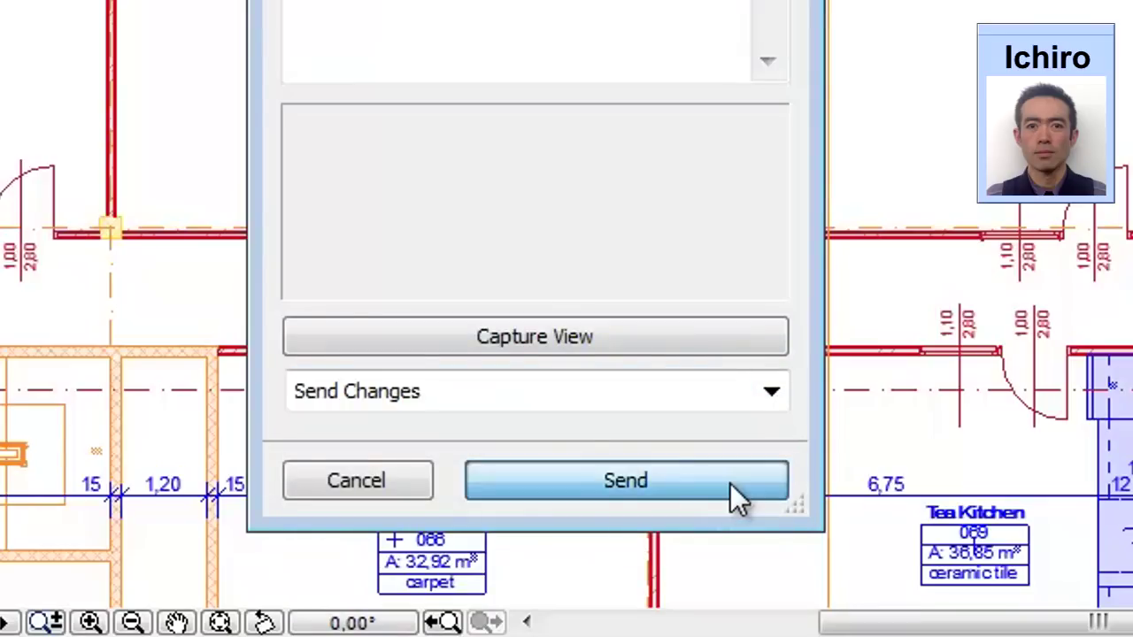
pyautogui.click(730, 483)
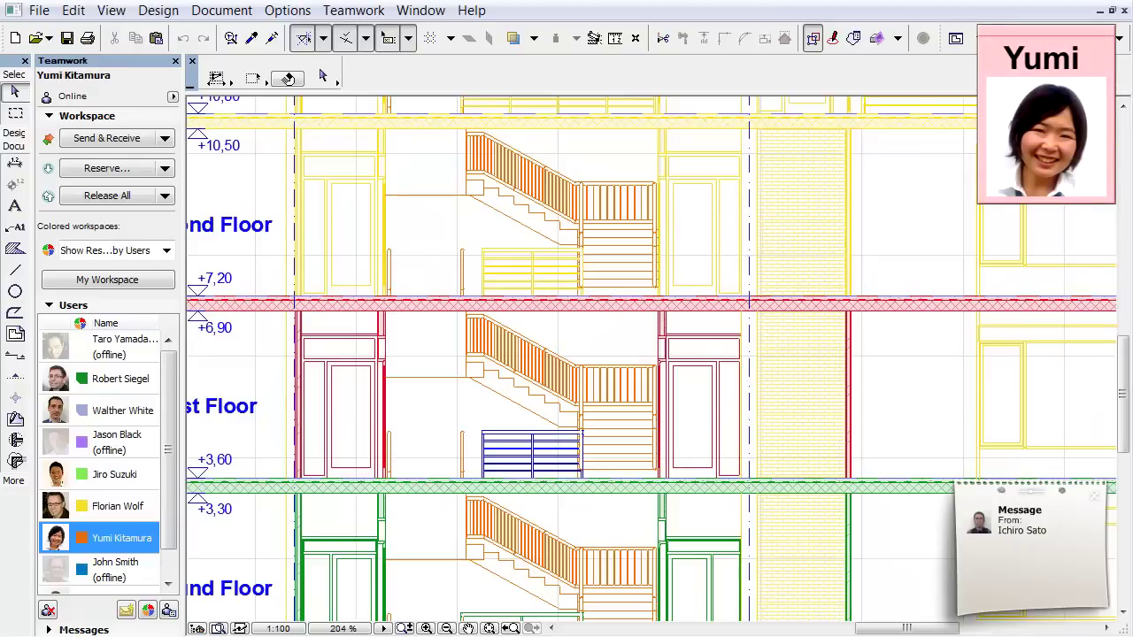
pyautogui.click(1035, 569)
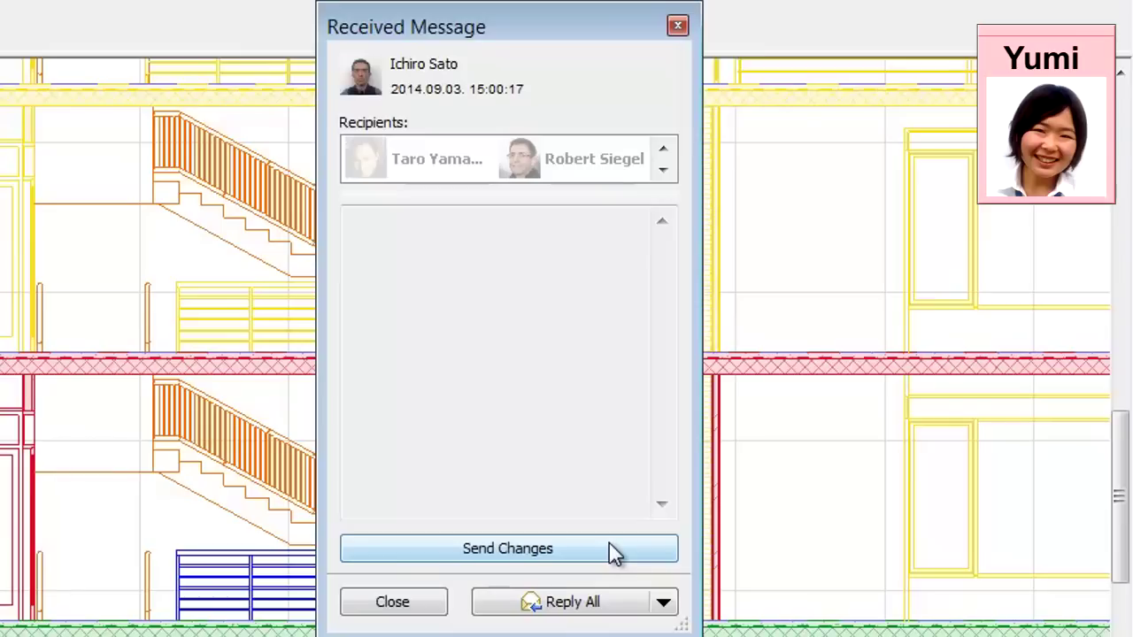
pyautogui.click(613, 549)
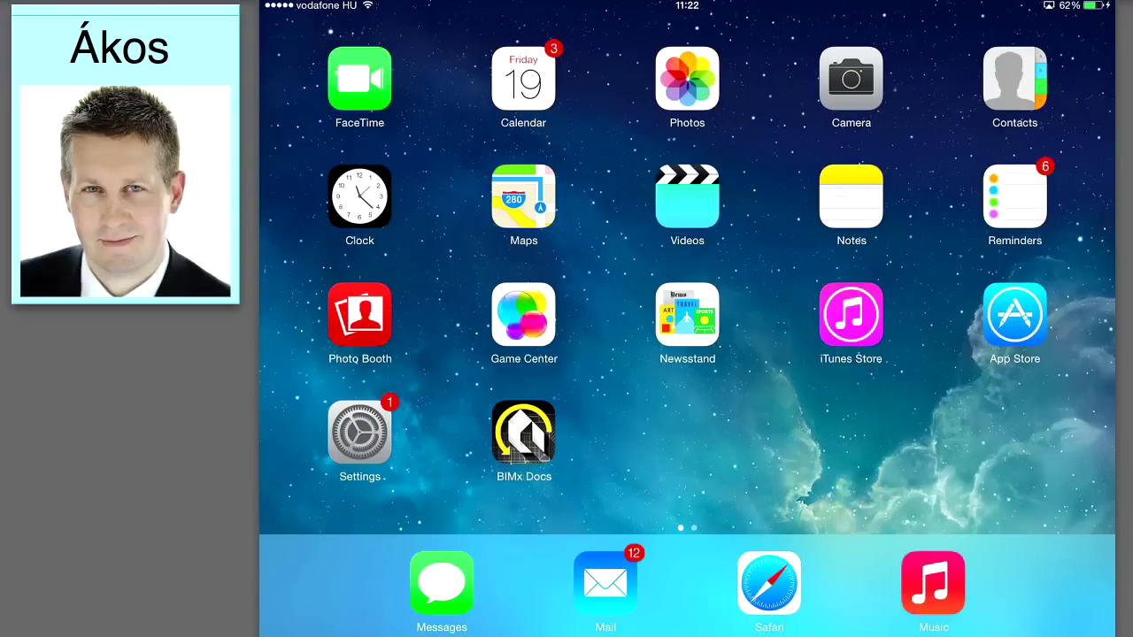
# Step: In BIMx Docs, join NHS Office - Webinar to its Teamwork project using the account username and password
pyautogui.click(523, 431)
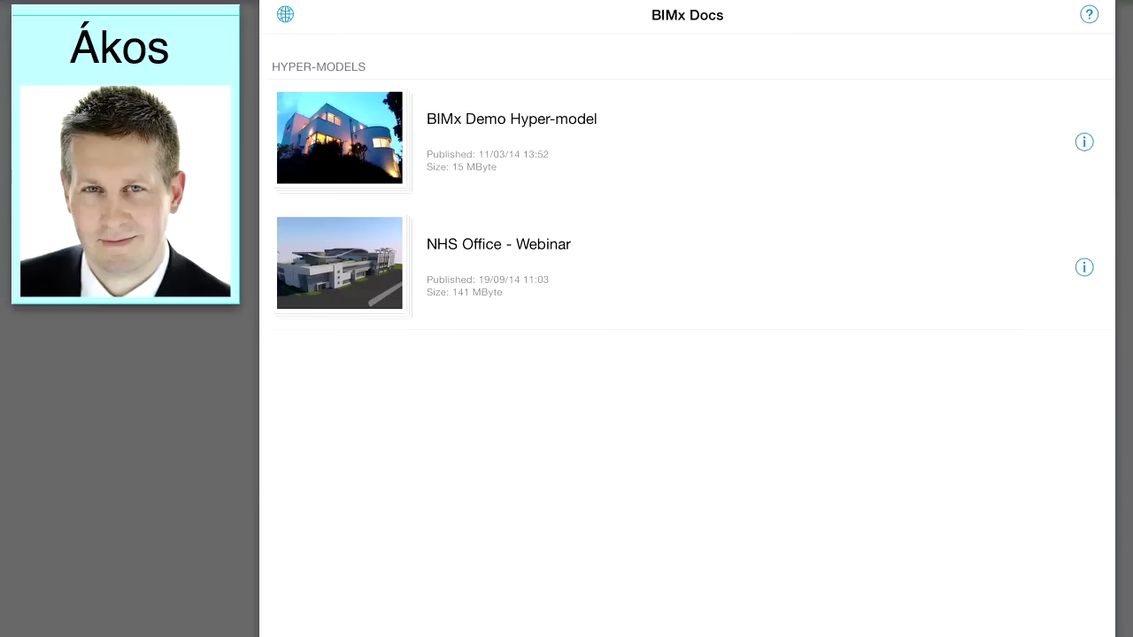
pyautogui.click(1083, 268)
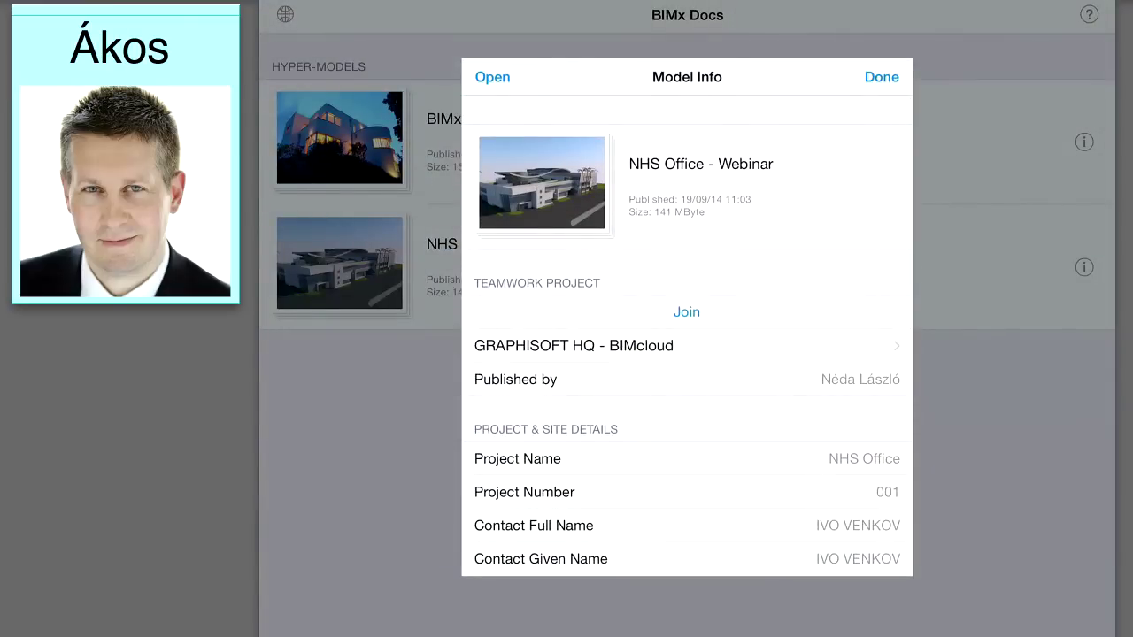
pyautogui.click(686, 312)
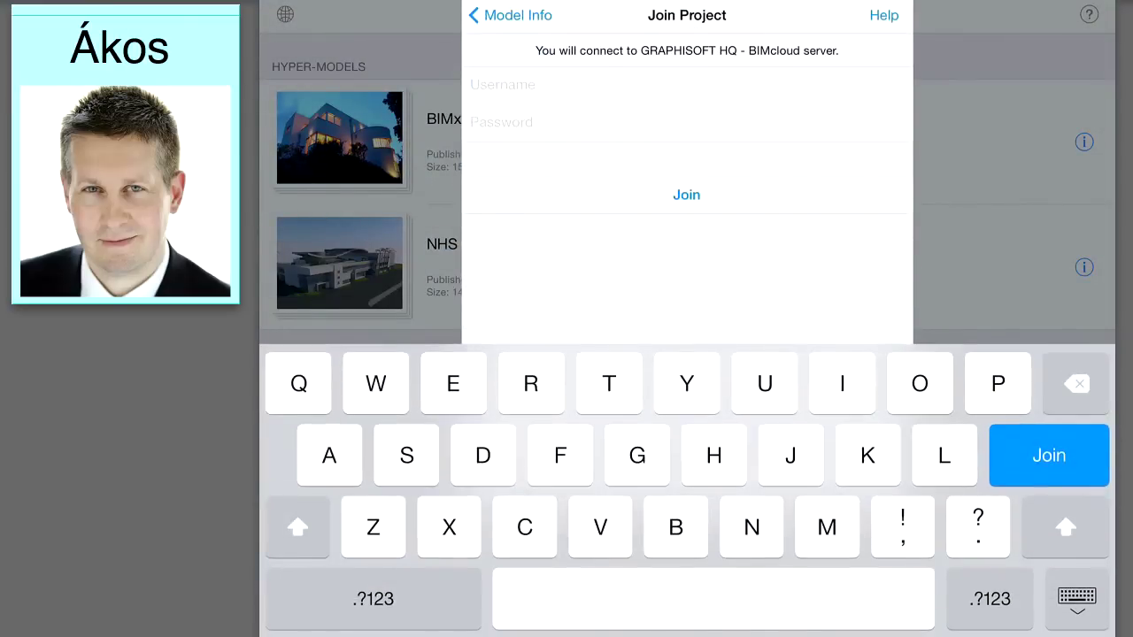
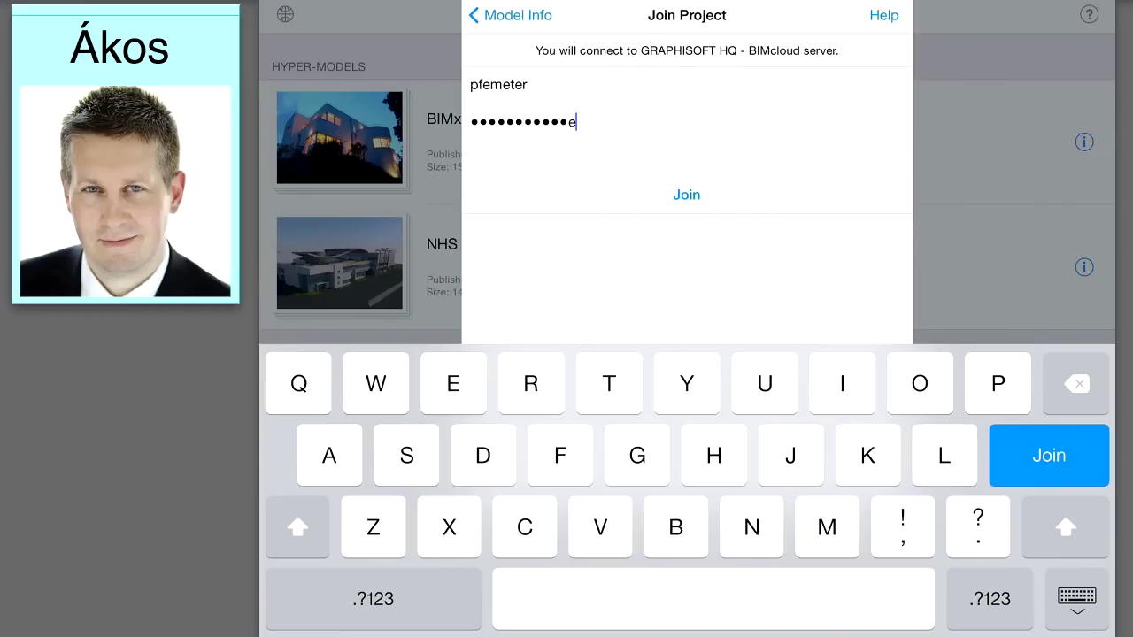
pyautogui.press('Return')
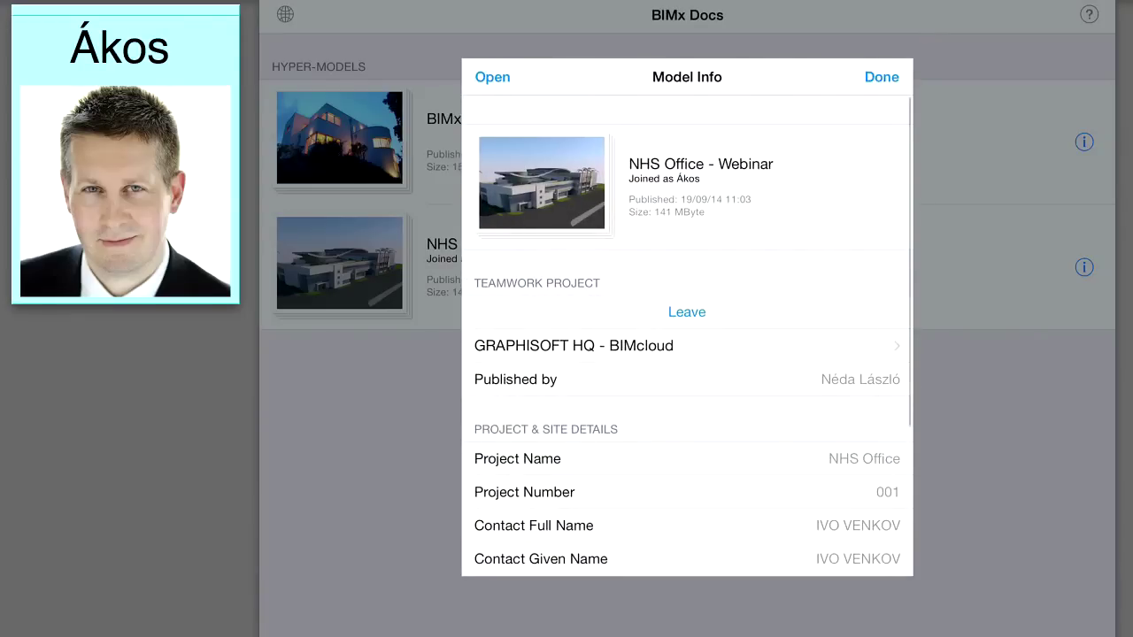
pyautogui.click(882, 77)
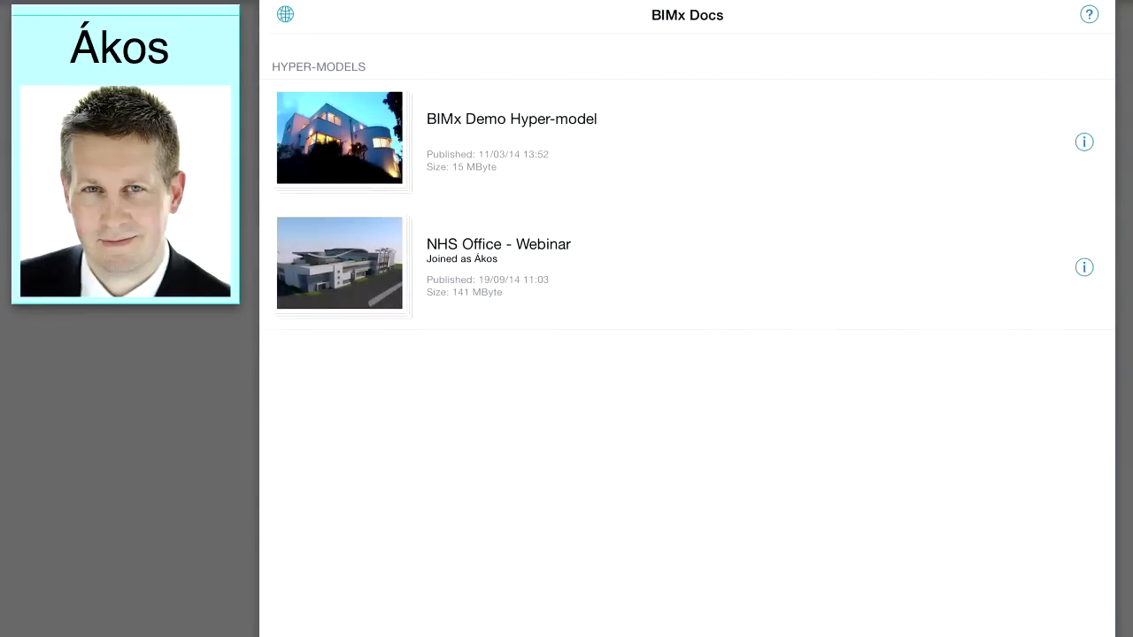
# Step: Open NHS Office - Webinar, walk the lobby, orbit outside and show the A-04.1 01 A_A Section marker
pyautogui.click(498, 263)
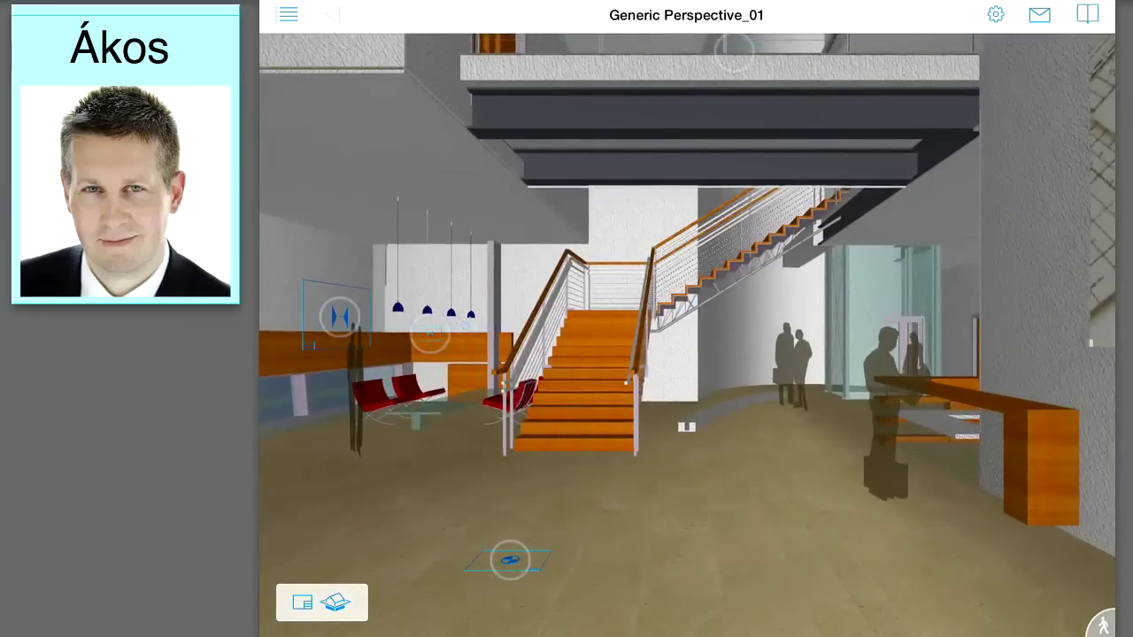
pyautogui.moveTo(989, 584); pyautogui.dragTo(956, 488)
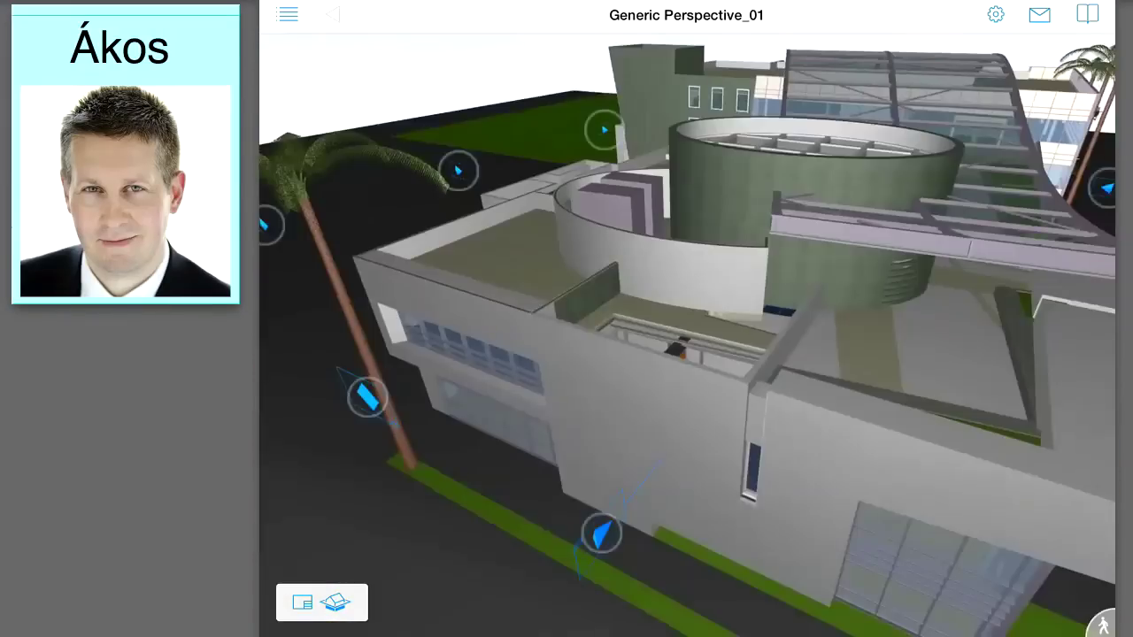
pyautogui.moveTo(478, 416); pyautogui.dragTo(521, 414)
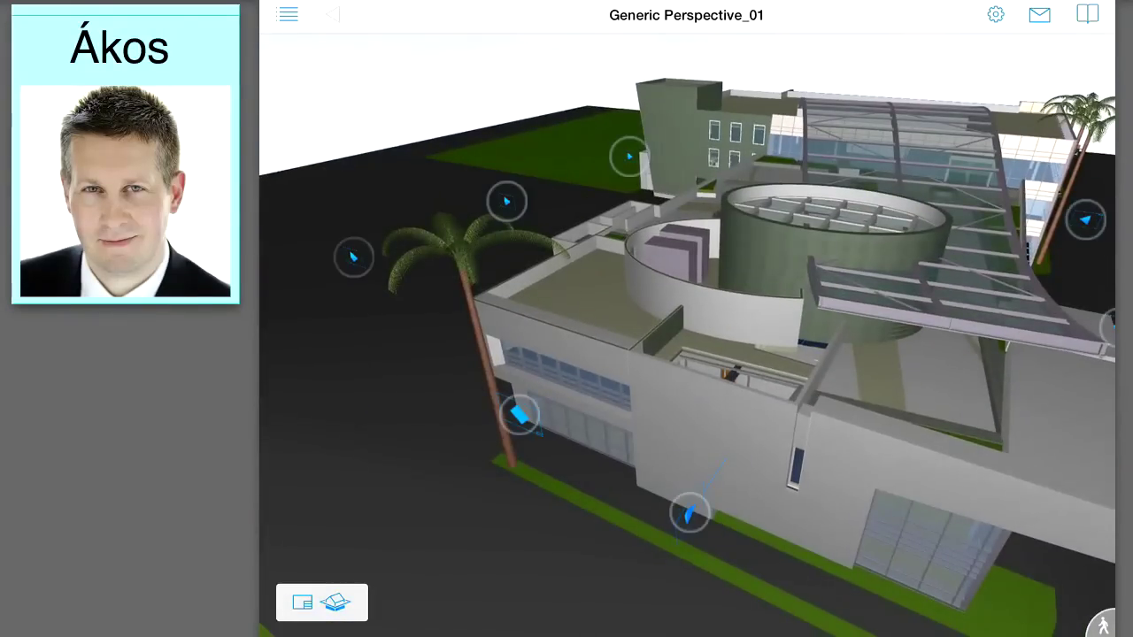
pyautogui.click(353, 256)
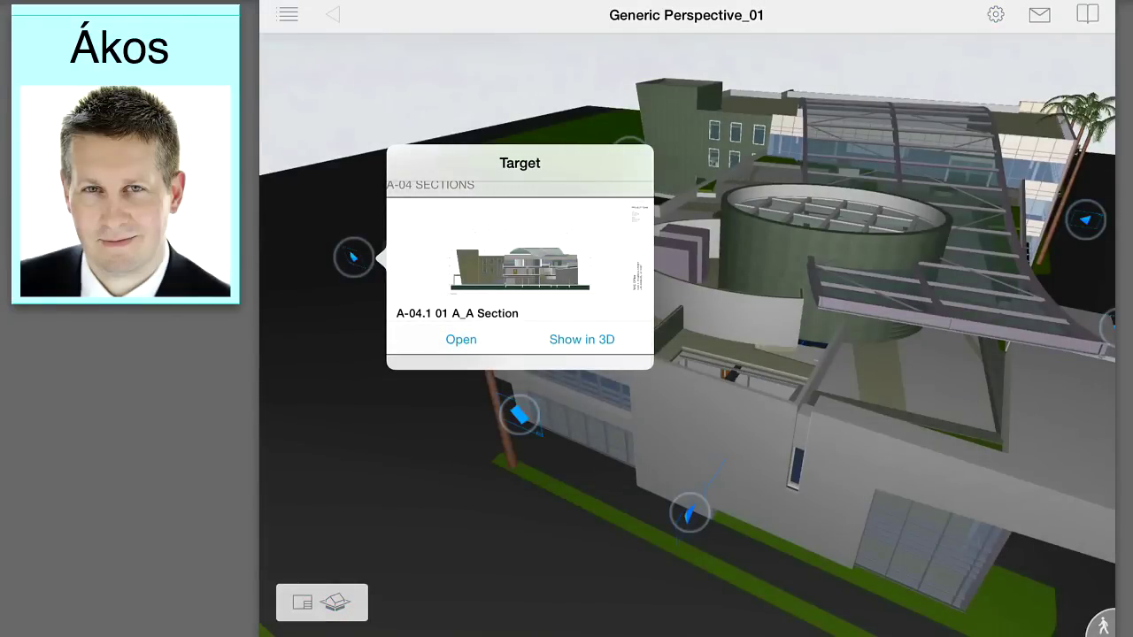
# Step: View and zoom the A_A section sheet, then return to 3D and hide the large translucent element
pyautogui.click(581, 339)
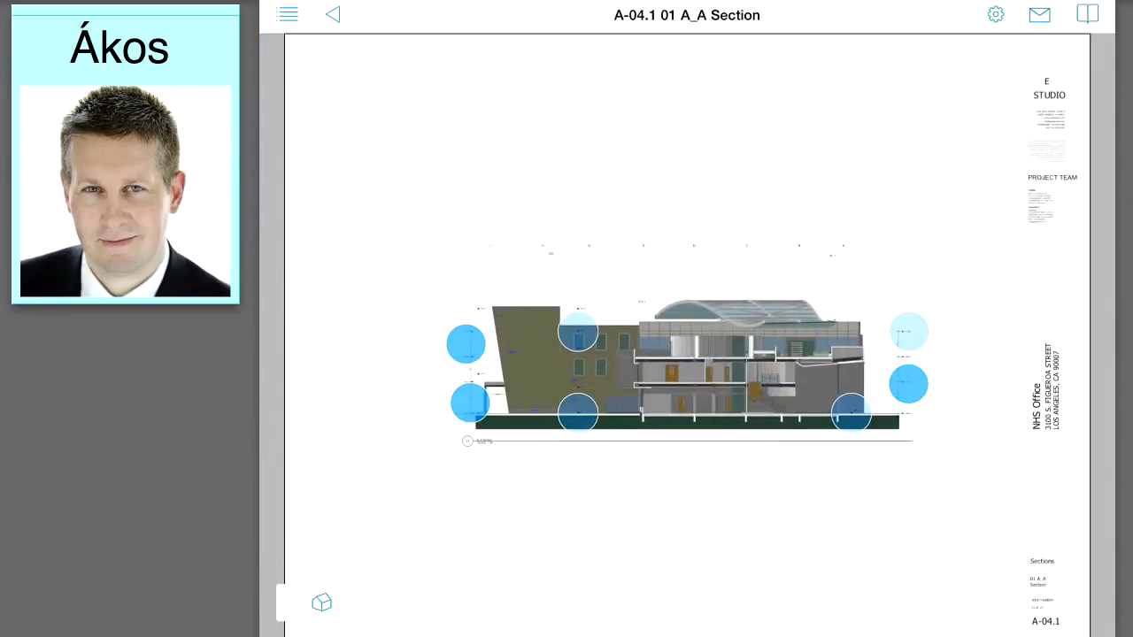
pyautogui.scroll(5, 745, 386)
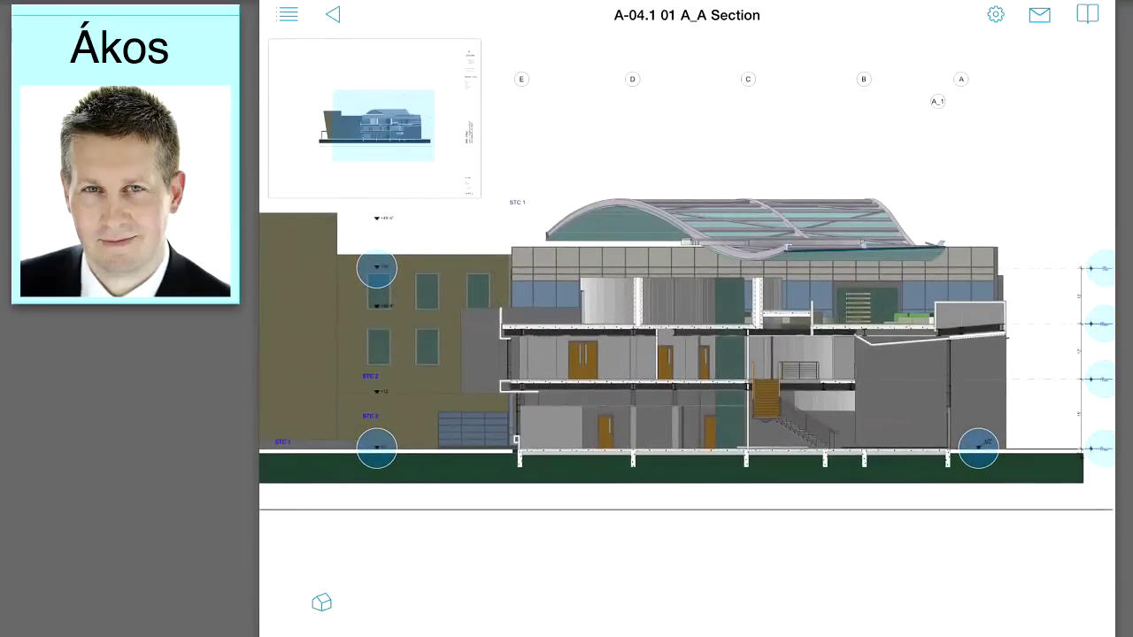
pyautogui.click(321, 603)
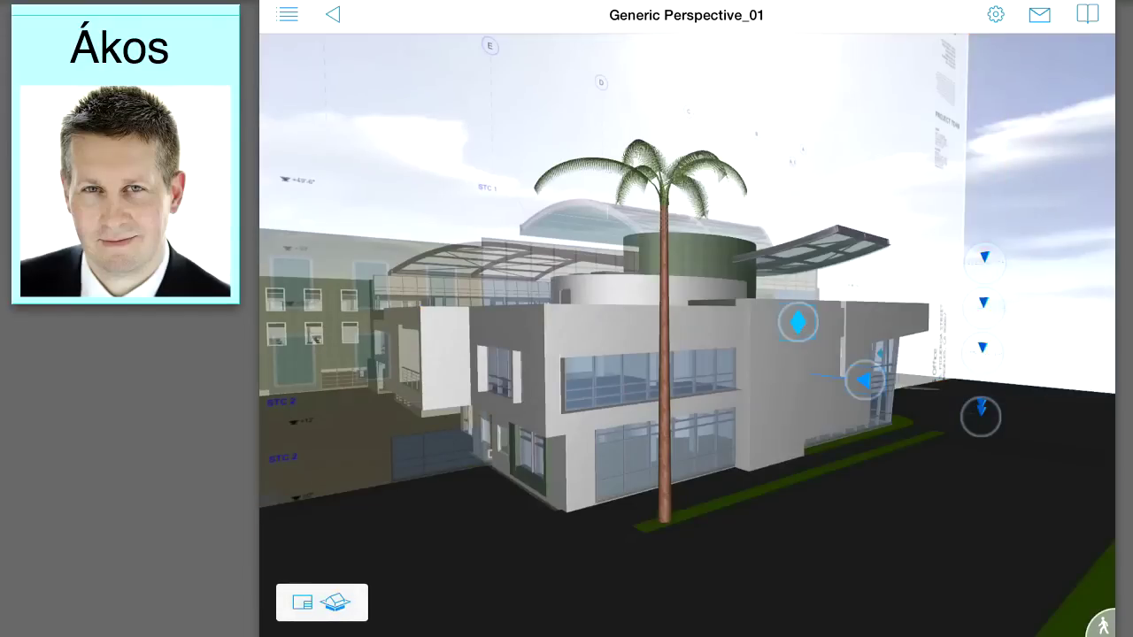
pyautogui.click(988, 93)
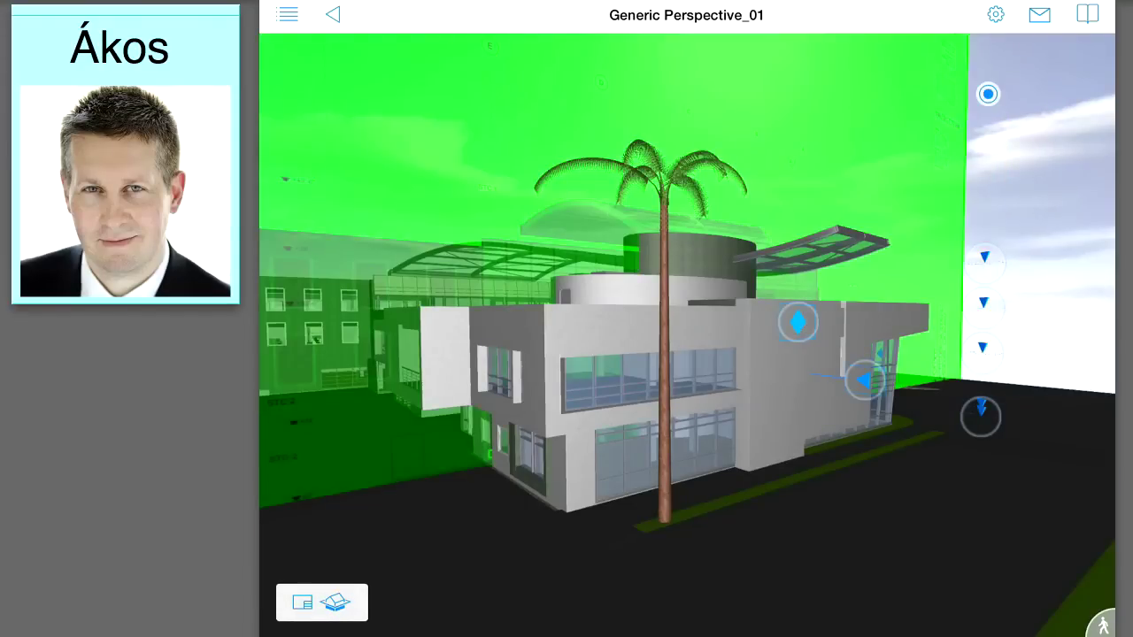
pyautogui.click(1056, 53)
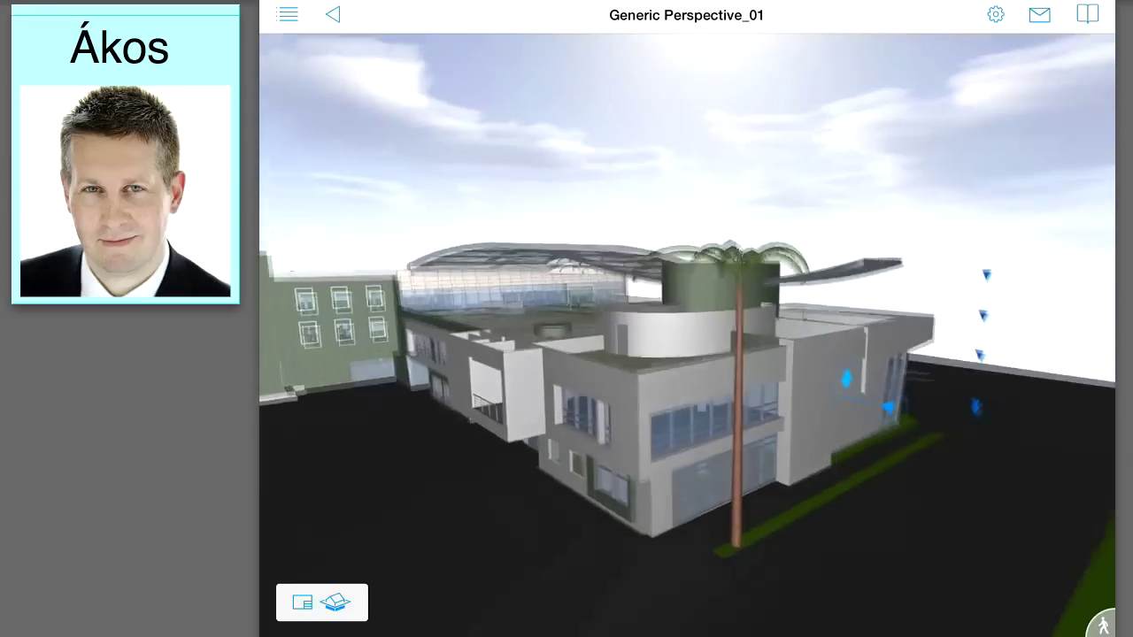
pyautogui.click(967, 404)
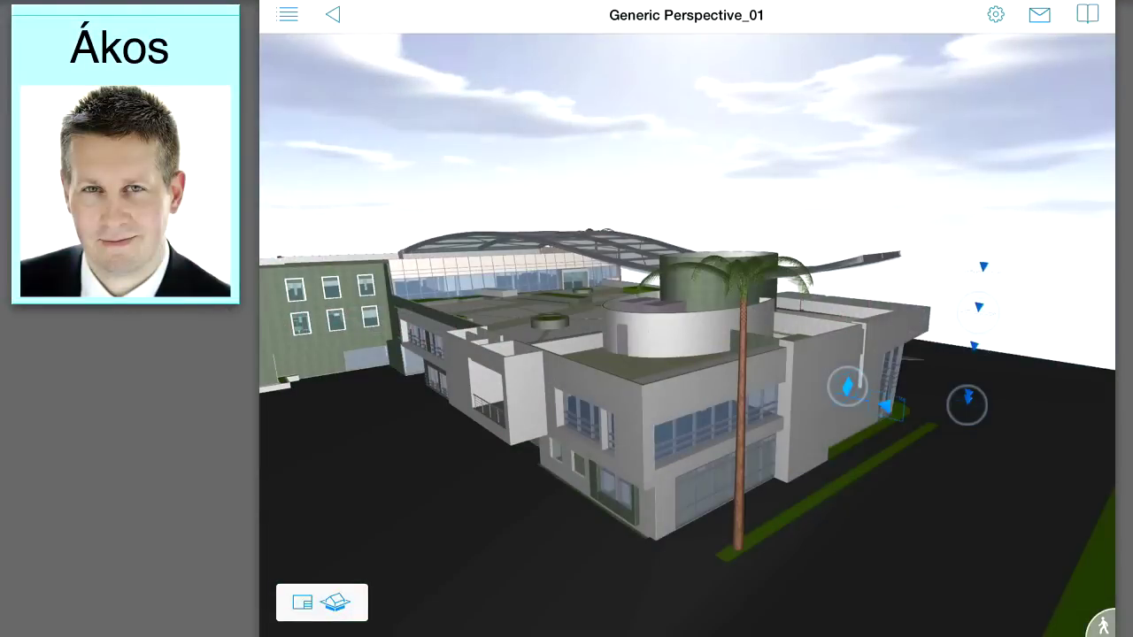
# Step: Message a team member from BIMx Docs asking for a section about the front canopy
pyautogui.click(1039, 15)
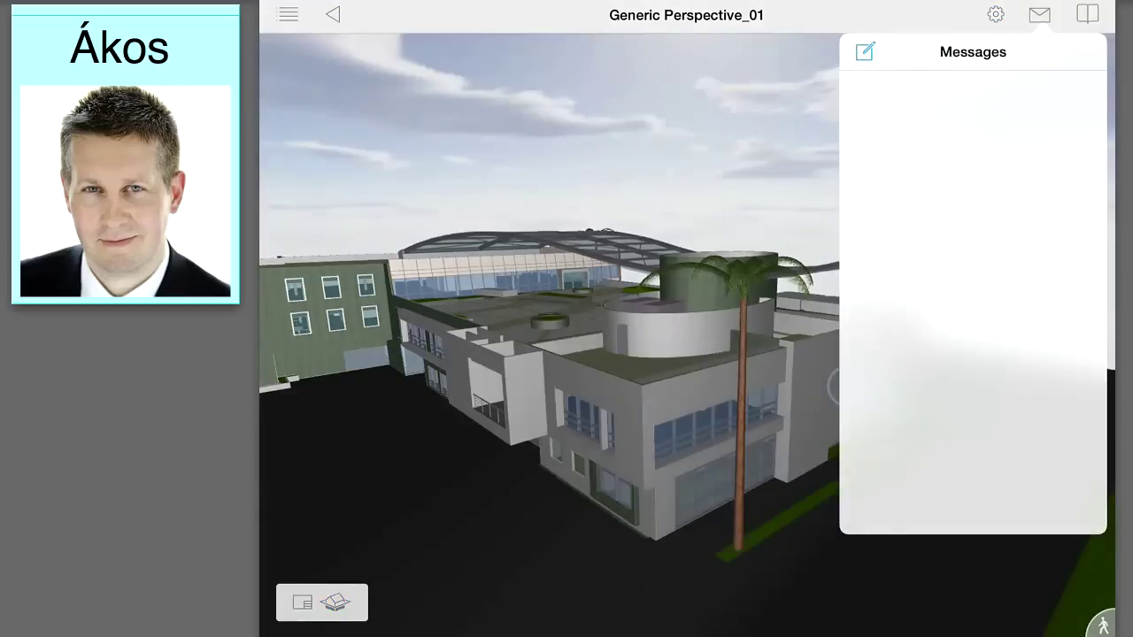
pyautogui.click(864, 51)
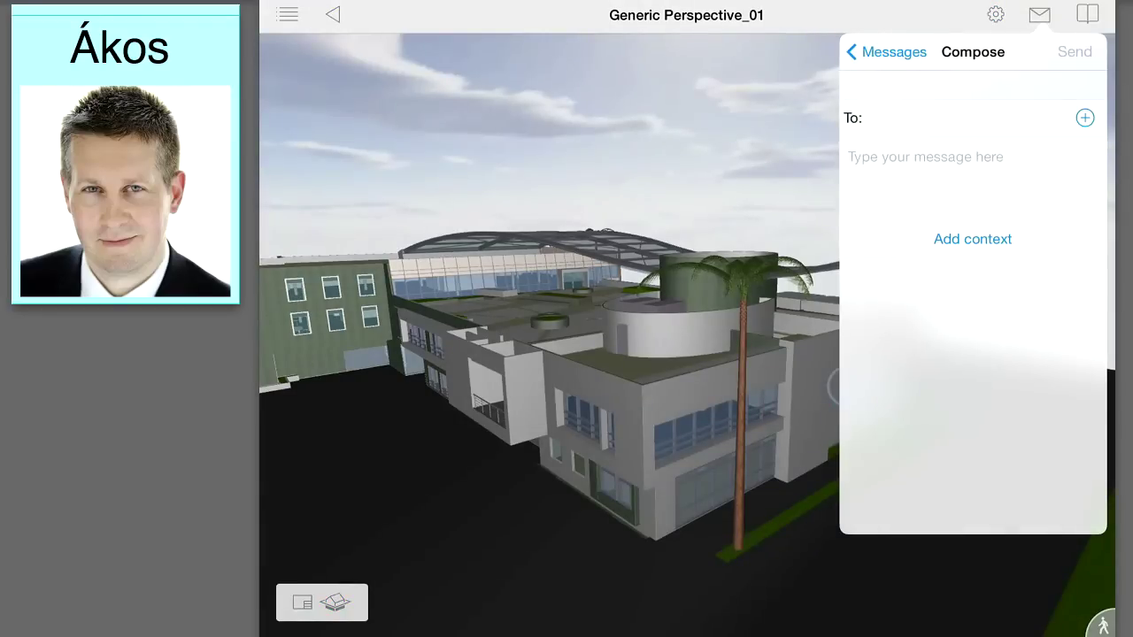
pyautogui.click(1085, 117)
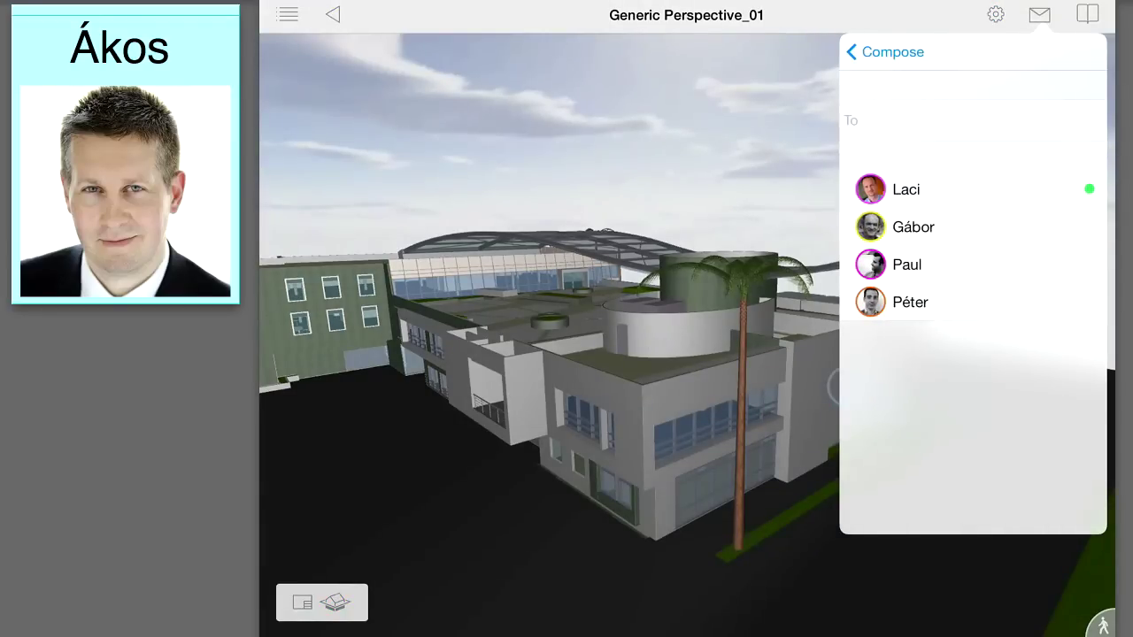
pyautogui.click(906, 188)
pyautogui.click(885, 52)
pyautogui.click(885, 156)
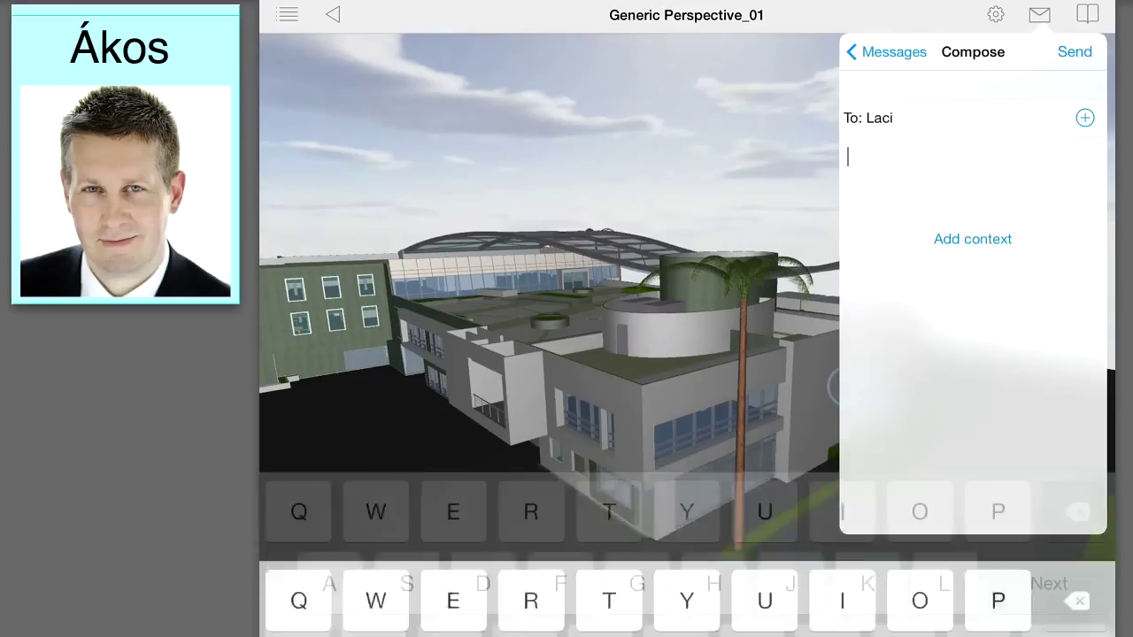
pyautogui.write('Please send me a section ab')
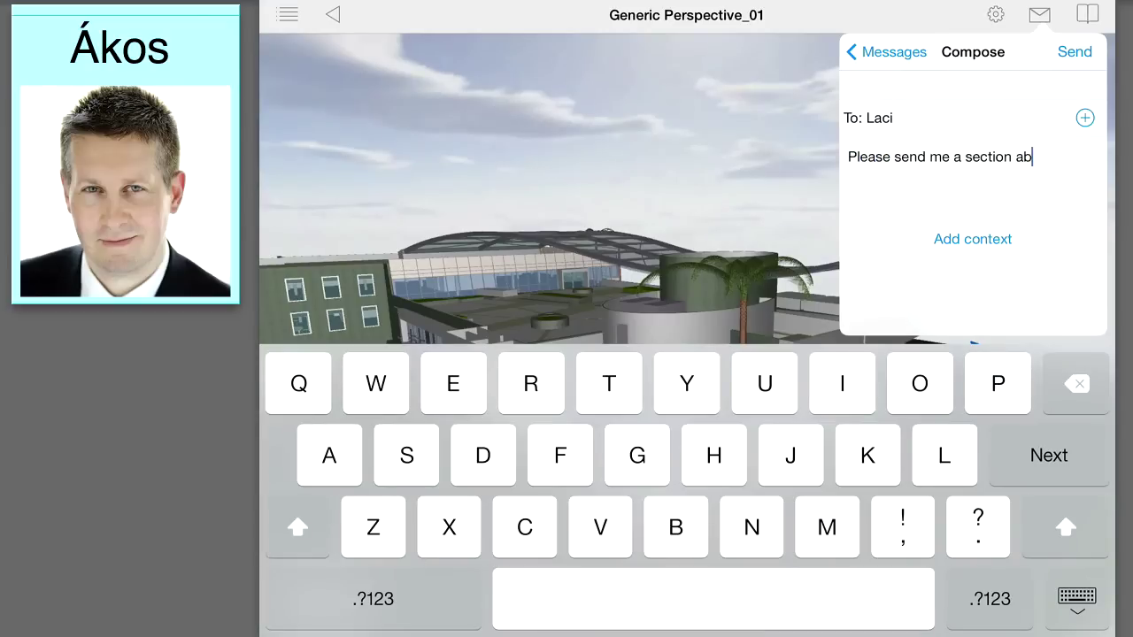
pyautogui.write('out the front canopy.')
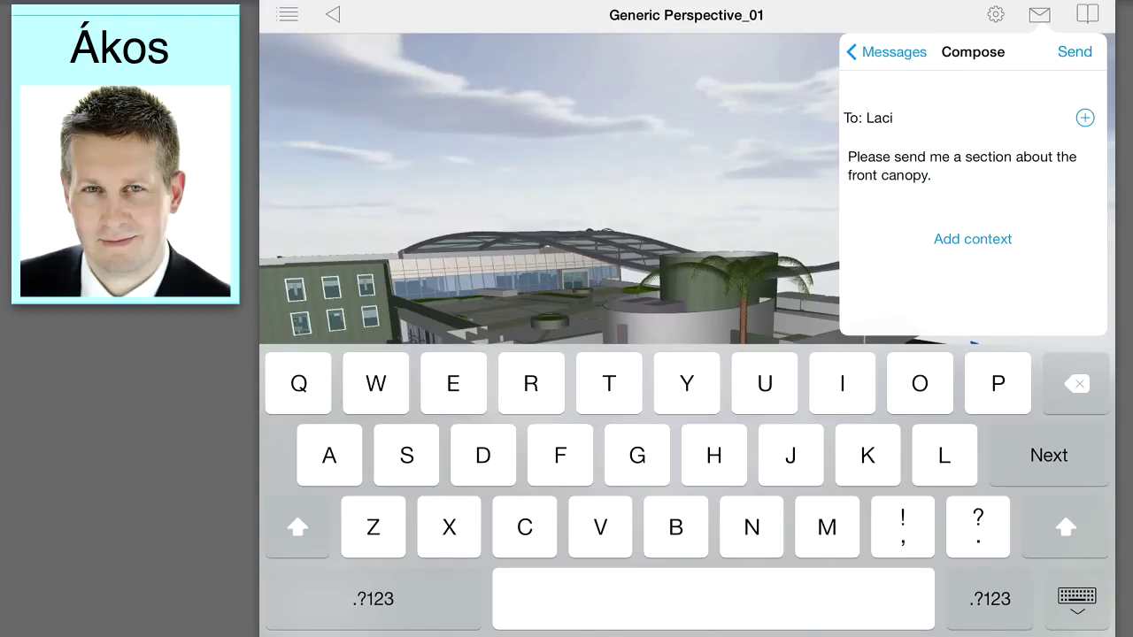
pyautogui.click(1075, 51)
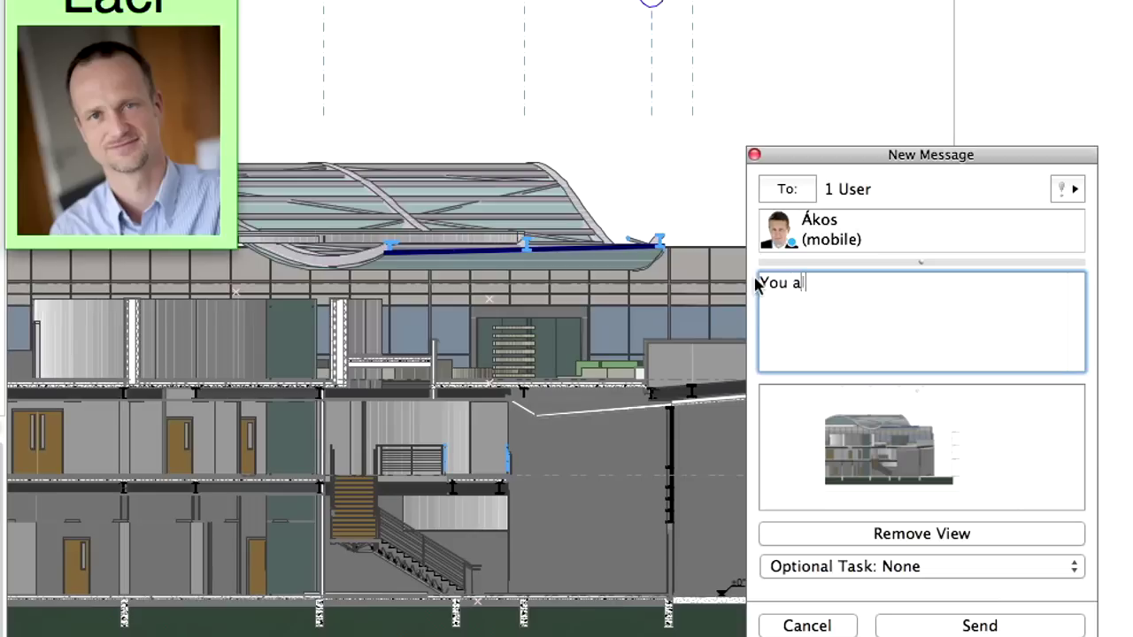
# Step: Finish the reply noting a canopy section already exists, add a comma after 'it', and send
pyautogui.write('lready have a sec')
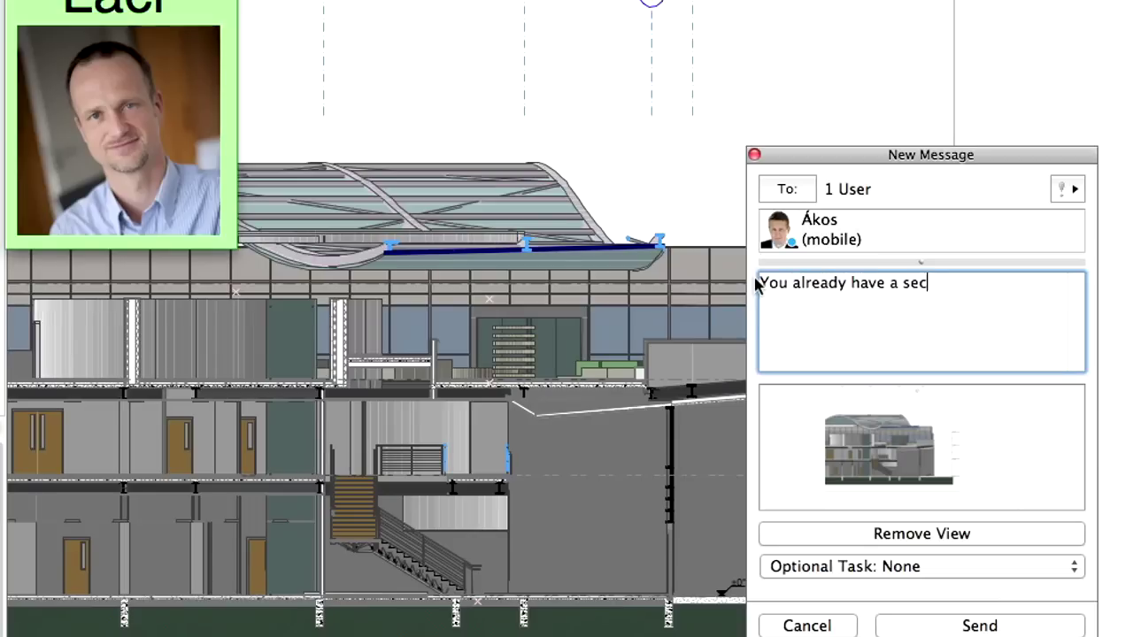
pyautogui.write('tion through this canop')
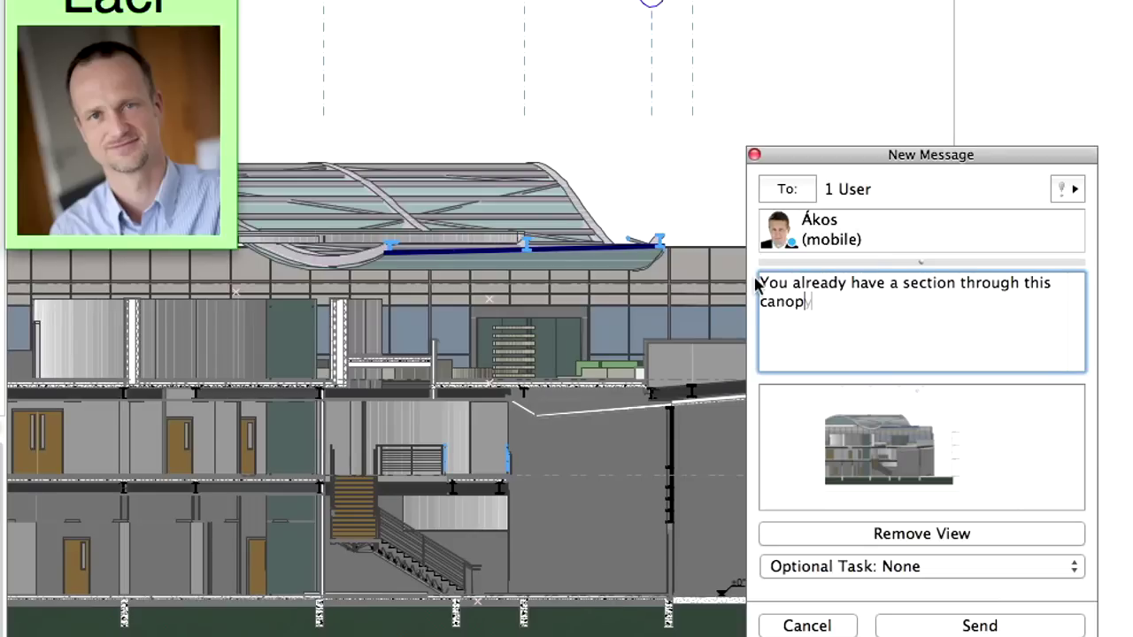
pyautogui.write('y within the documentation. I have inserted a view of it here it is.')
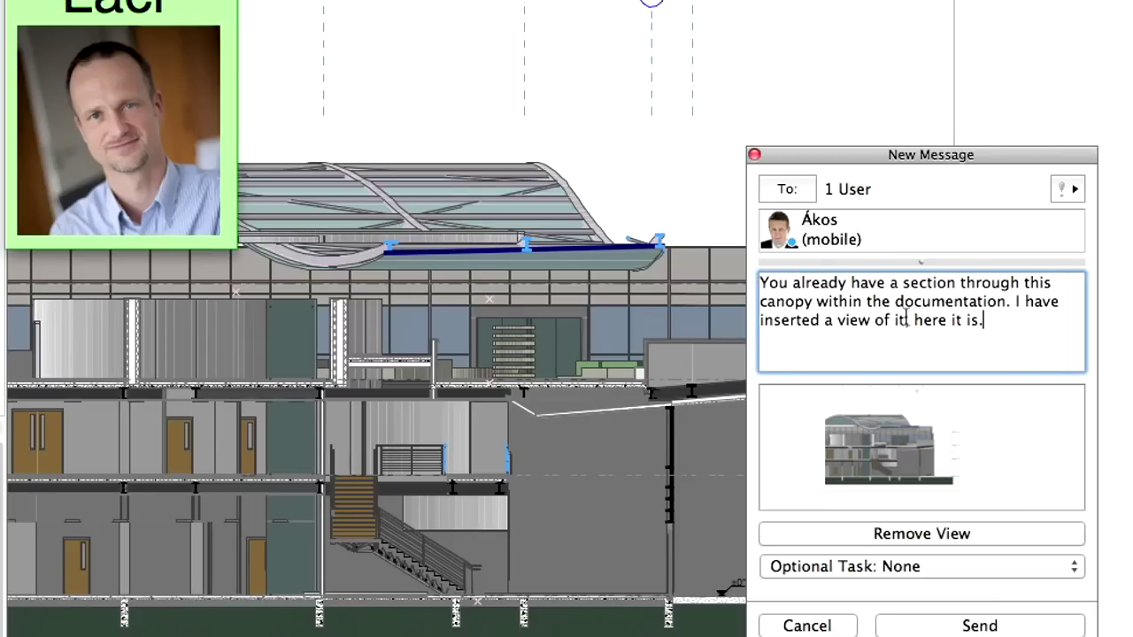
pyautogui.click(908, 319)
pyautogui.write(',')
pyautogui.click(998, 627)
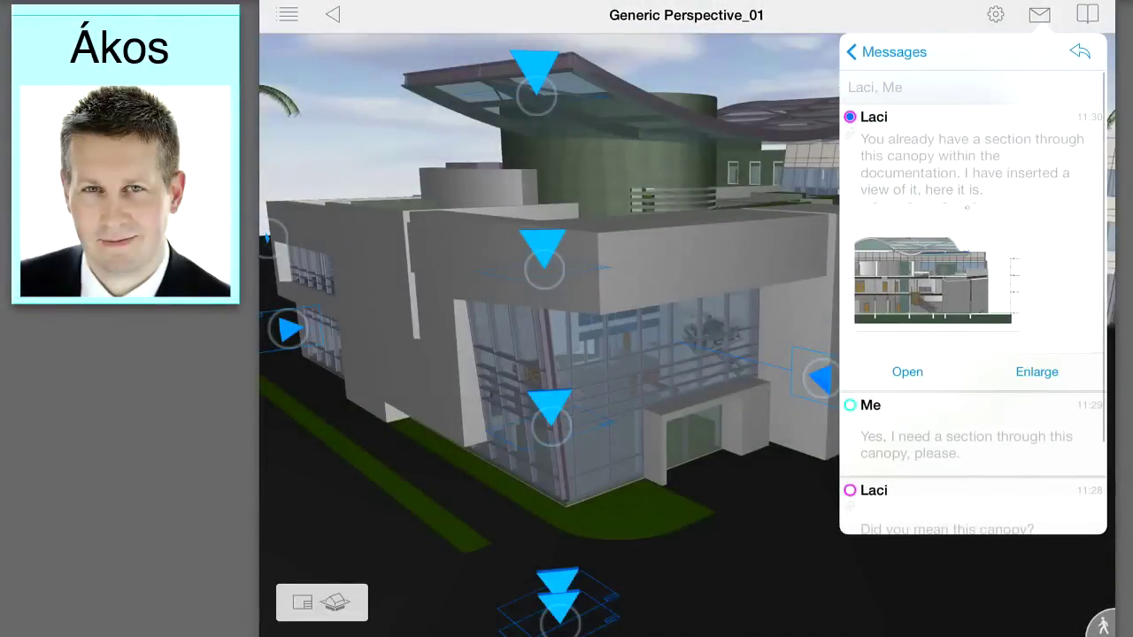
# Step: Open the attached canopy section as a close-up 3D cut, then return to the message thread
pyautogui.scroll(-2, 973, 399)
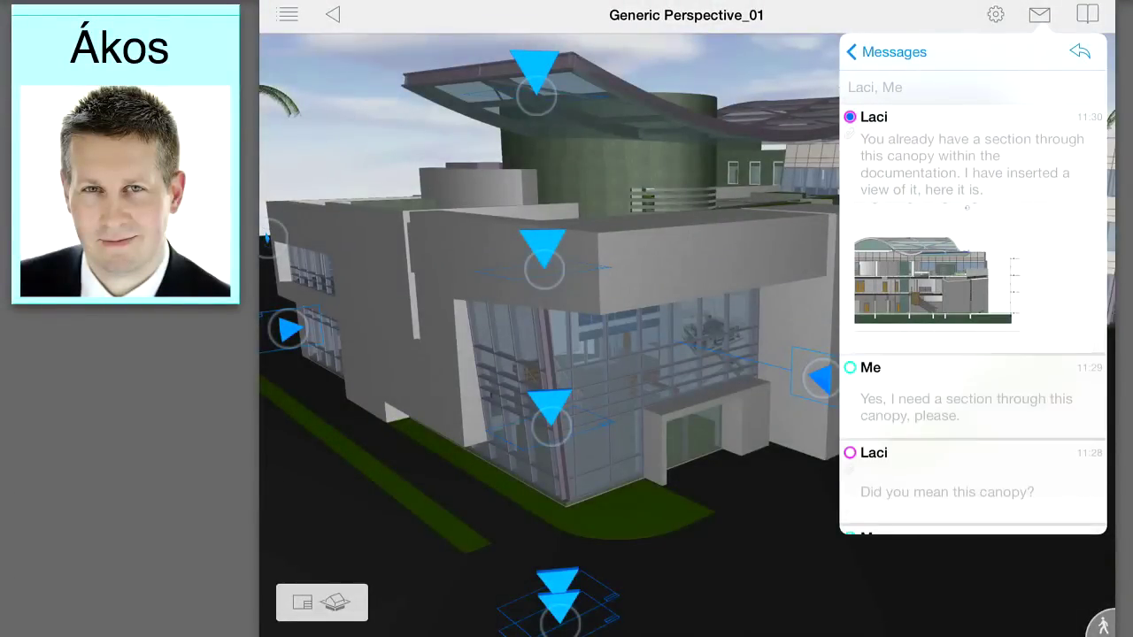
pyautogui.click(907, 302)
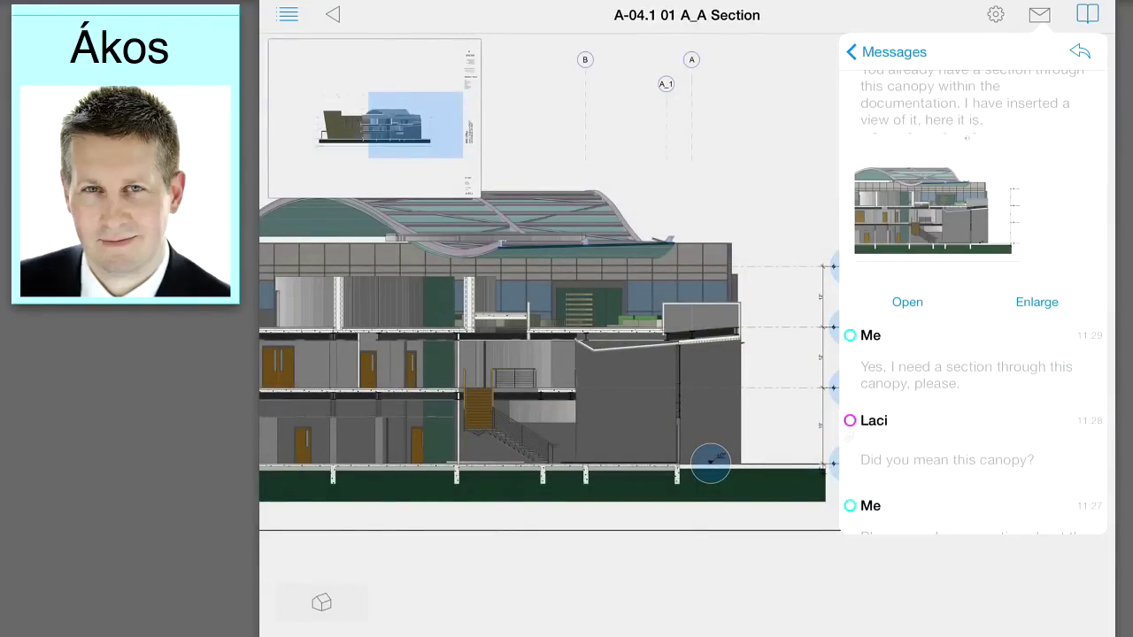
pyautogui.click(1087, 14)
pyautogui.scroll(-3, 682, 316)
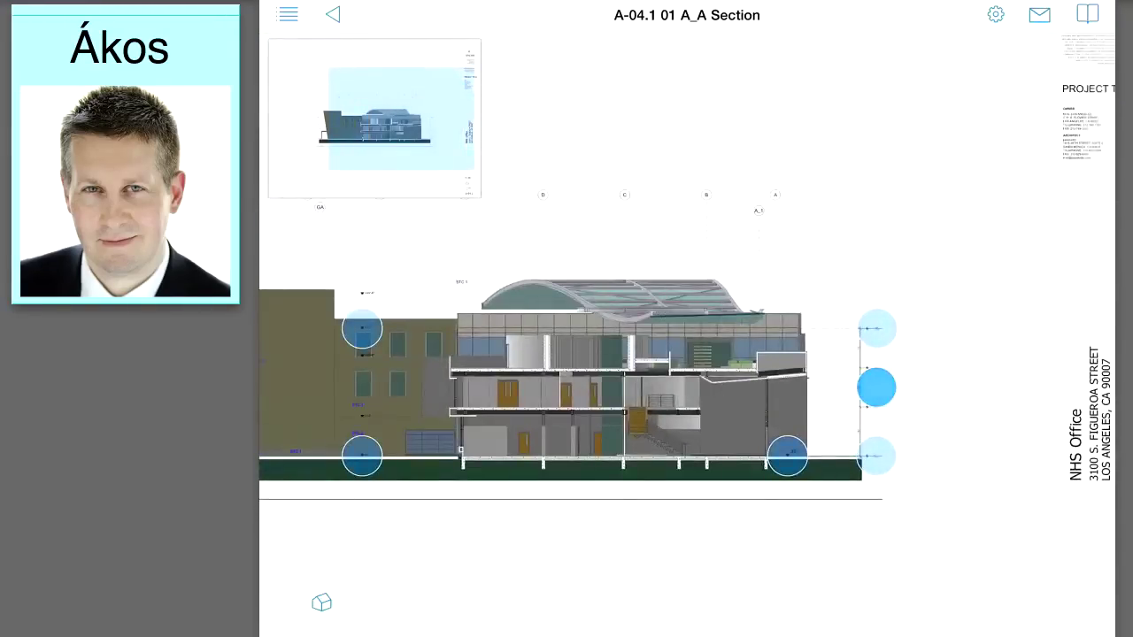
pyautogui.scroll(-4, 678, 316)
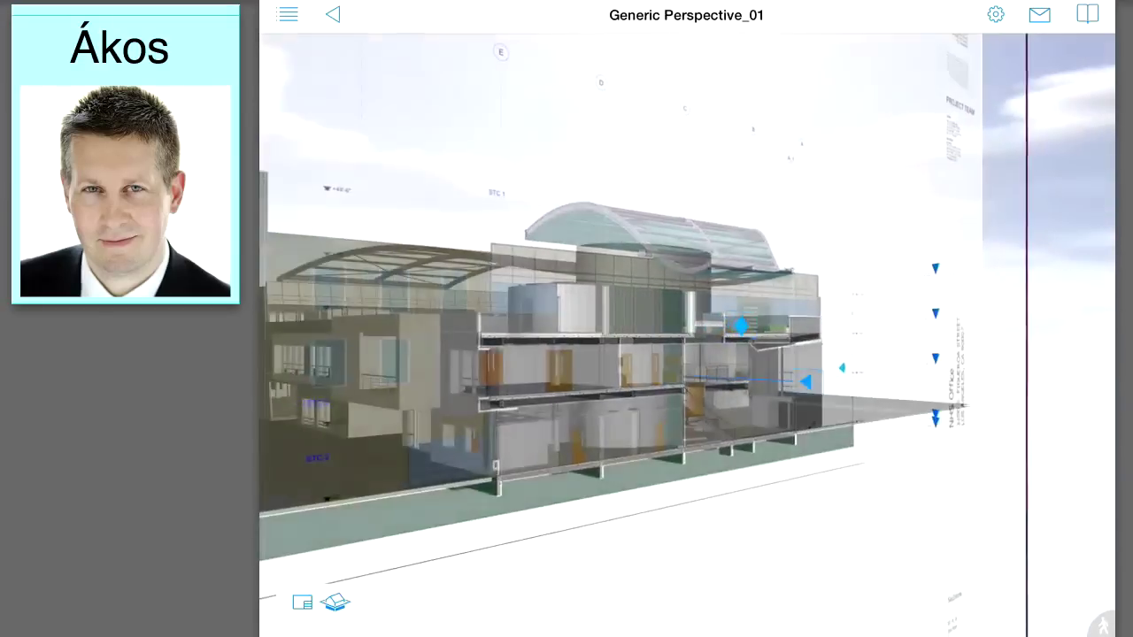
pyautogui.scroll(5, 686, 335)
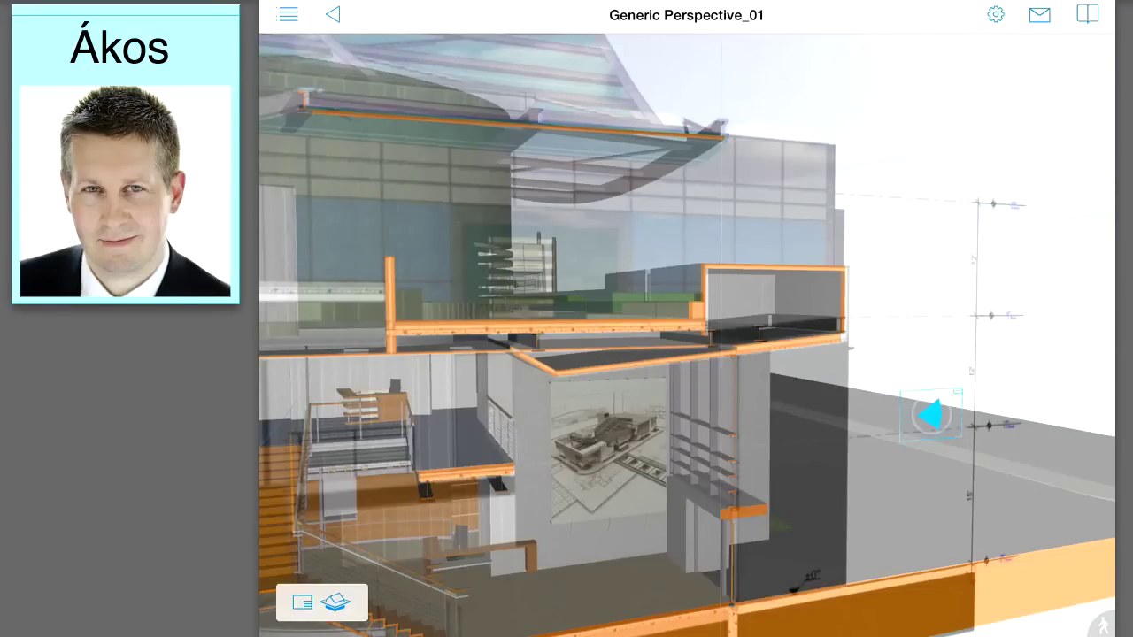
pyautogui.click(1039, 15)
# Step: Start a reply with a snapshot of the 3D view marked with a red circle and arrow
pyautogui.scroll(2, 972, 283)
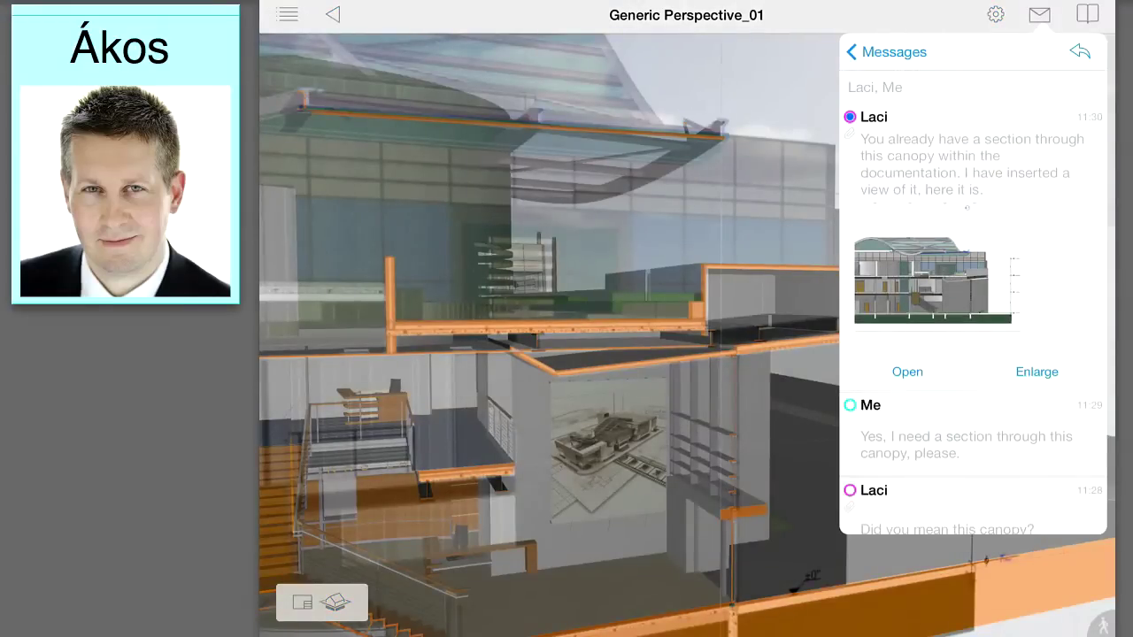
pyautogui.click(1079, 51)
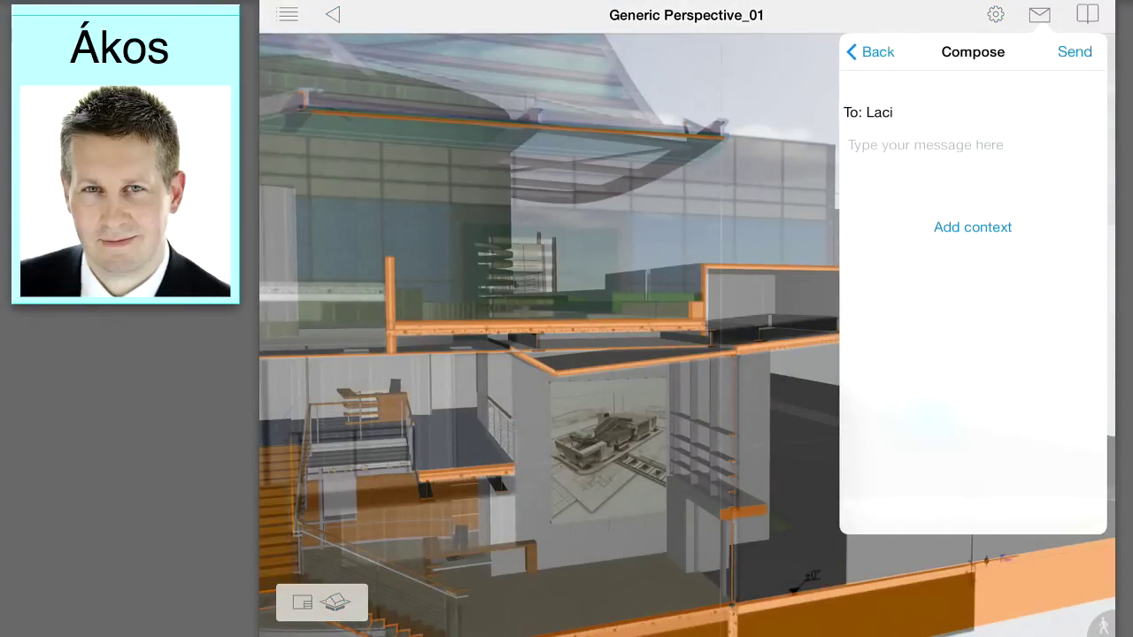
pyautogui.click(973, 227)
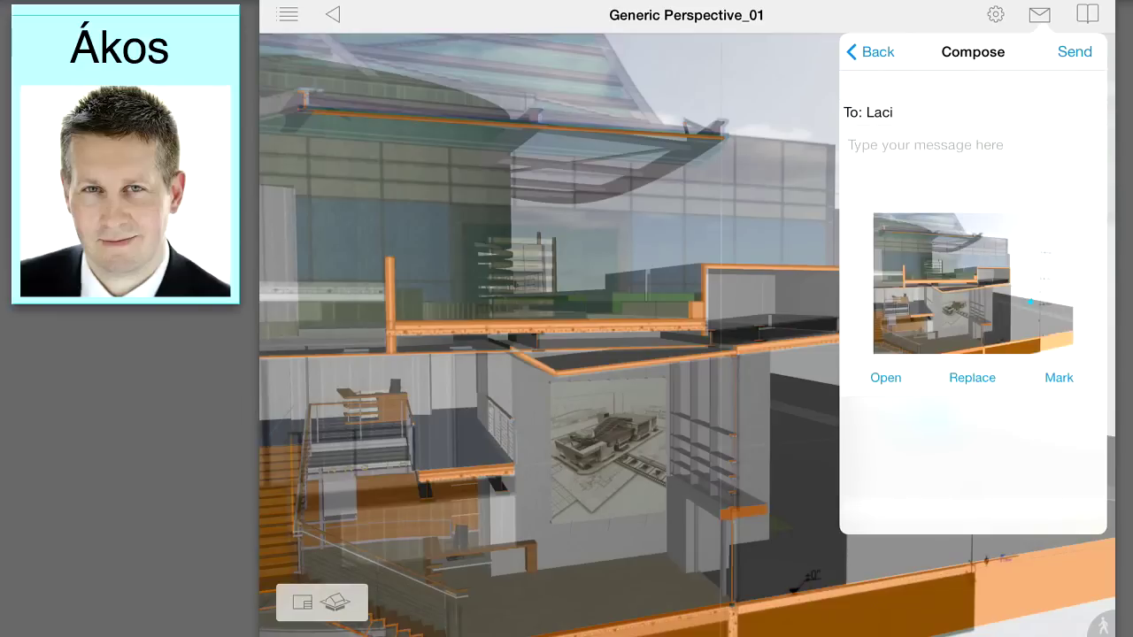
pyautogui.click(1058, 377)
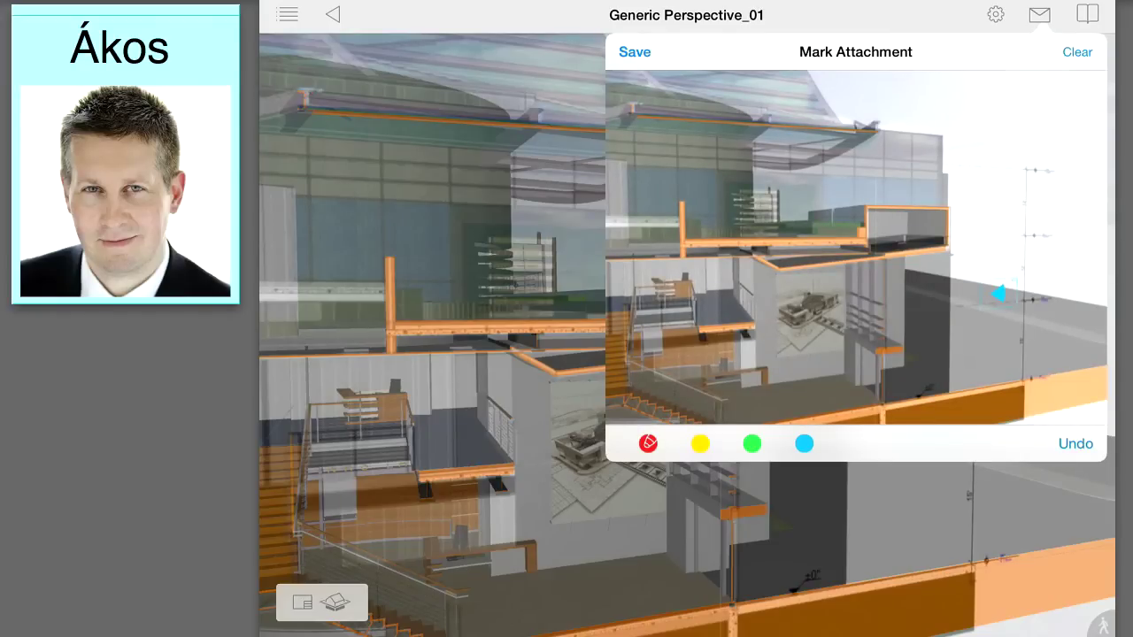
pyautogui.moveTo(916, 238)
pyautogui.mouseDown()
pyautogui.moveTo(931, 275)
pyautogui.moveTo(967, 285)
pyautogui.moveTo(993, 255)
pyautogui.moveTo(998, 221)
pyautogui.moveTo(978, 196)
pyautogui.moveTo(924, 212)
pyautogui.mouseUp()
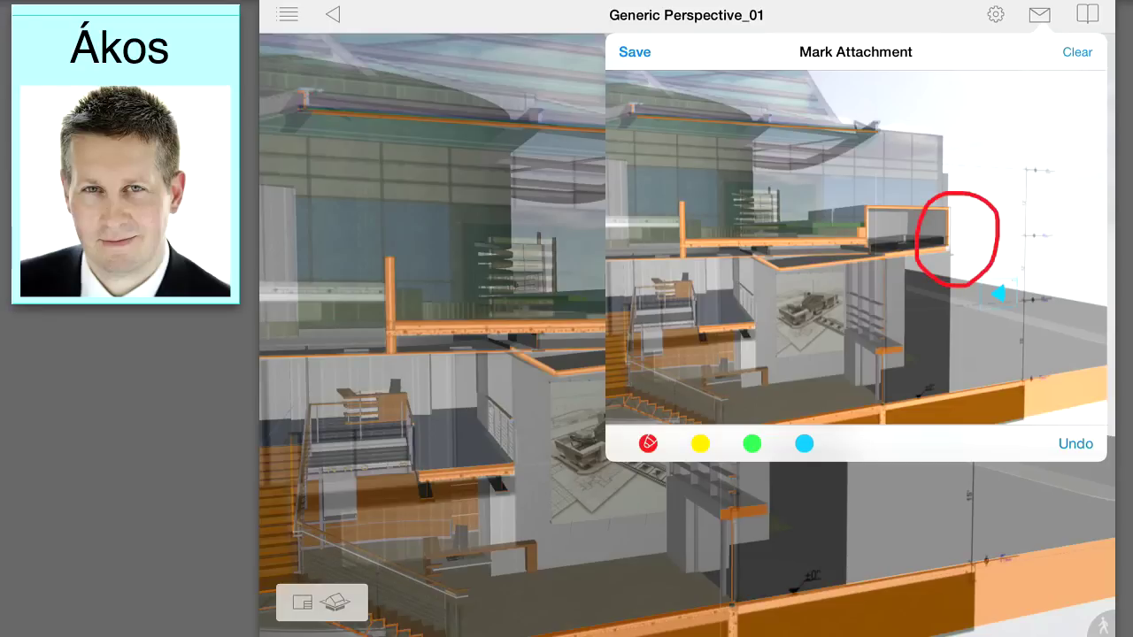
pyautogui.moveTo(1000, 295)
pyautogui.mouseDown()
pyautogui.moveTo(1052, 350)
pyautogui.moveTo(1006, 323)
pyautogui.moveTo(1039, 297)
pyautogui.mouseUp()
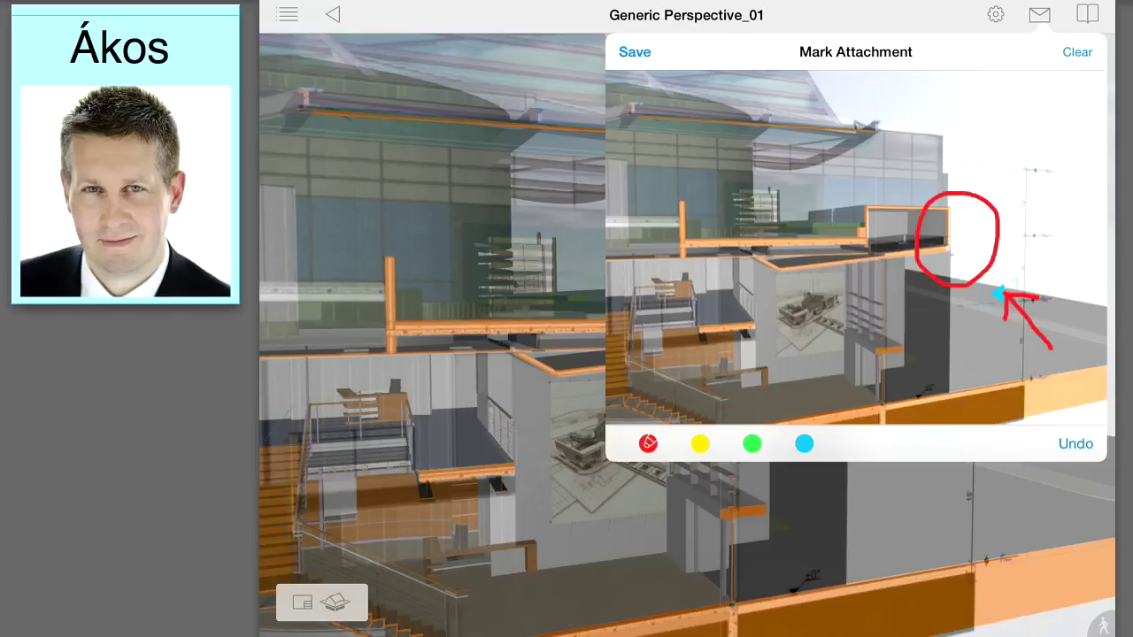
pyautogui.click(635, 52)
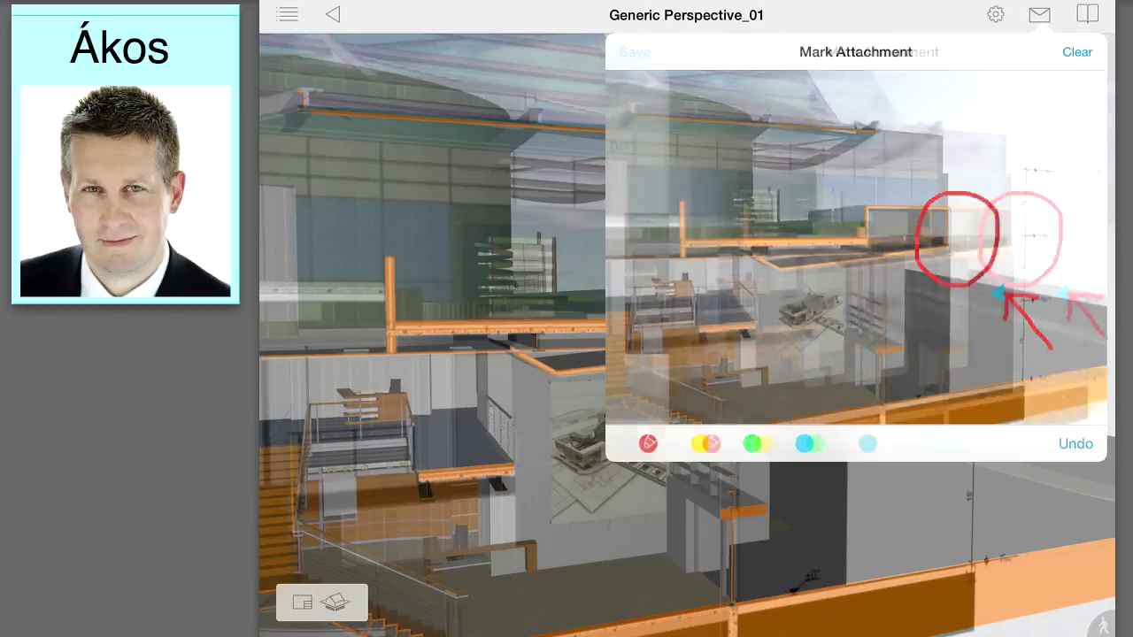
# Step: Write 'Please elaborate on this detail.' and send the reply
pyautogui.click(850, 145)
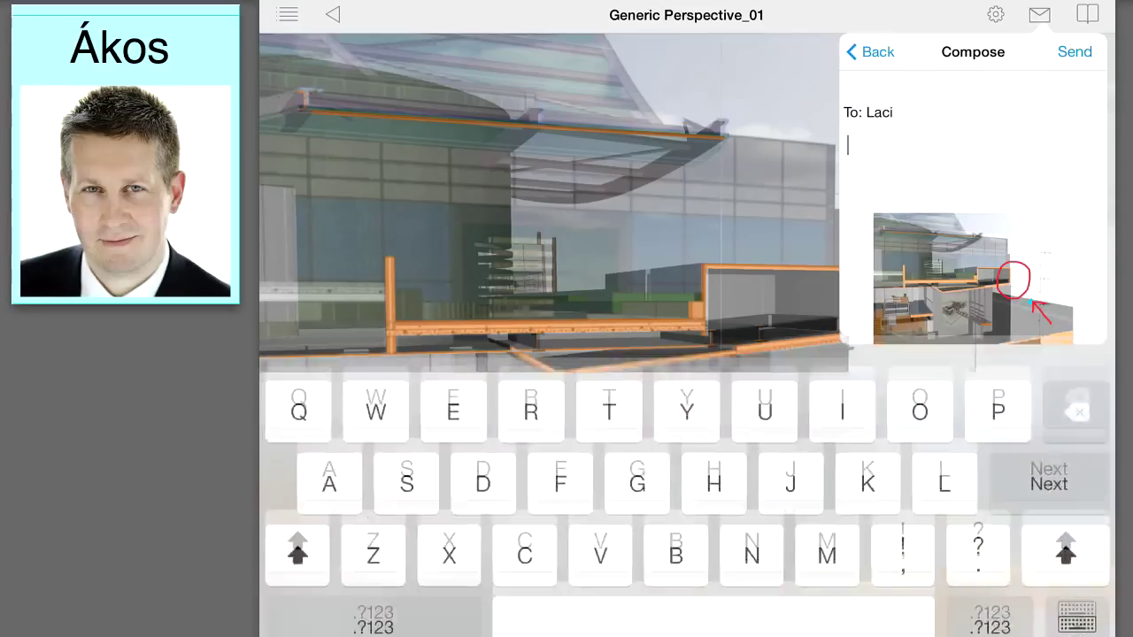
pyautogui.write('Please ')
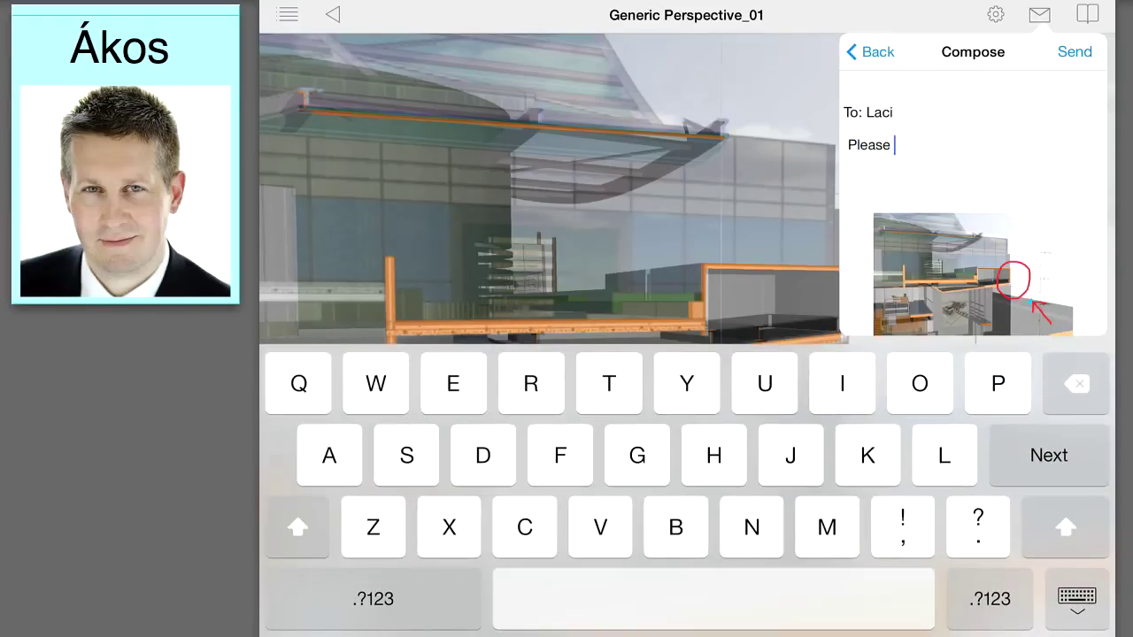
pyautogui.write('elaborate on this detail.')
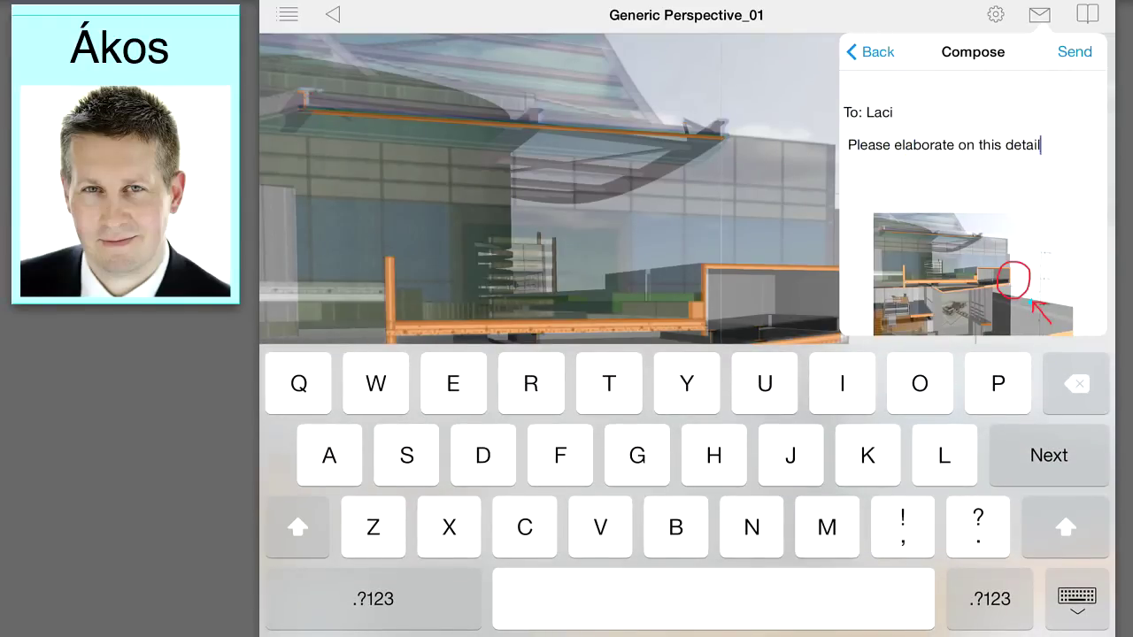
pyautogui.click(1074, 51)
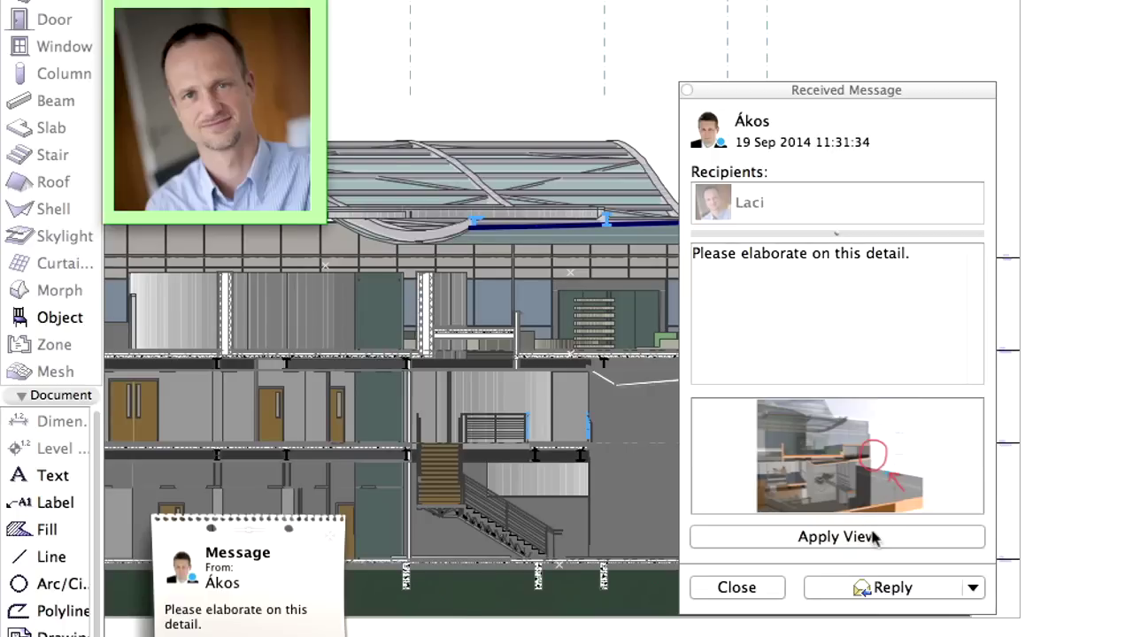
# Step: Apply the message's attached view, orbit to the queried detail, and enlarge the marked-up screenshot
pyautogui.click(877, 538)
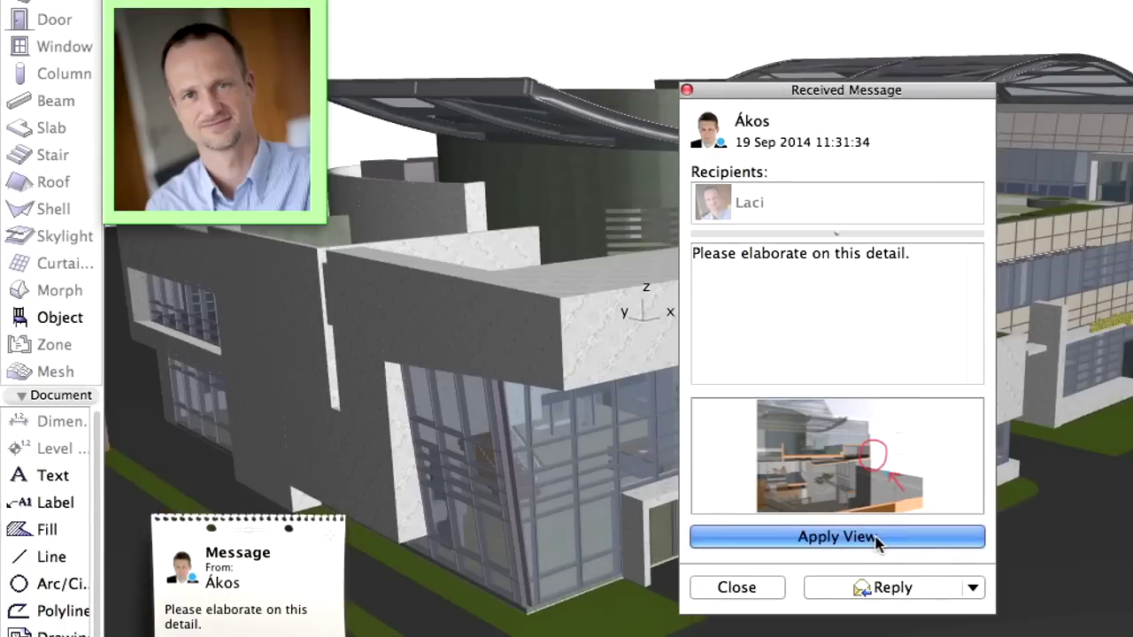
pyautogui.click(877, 537)
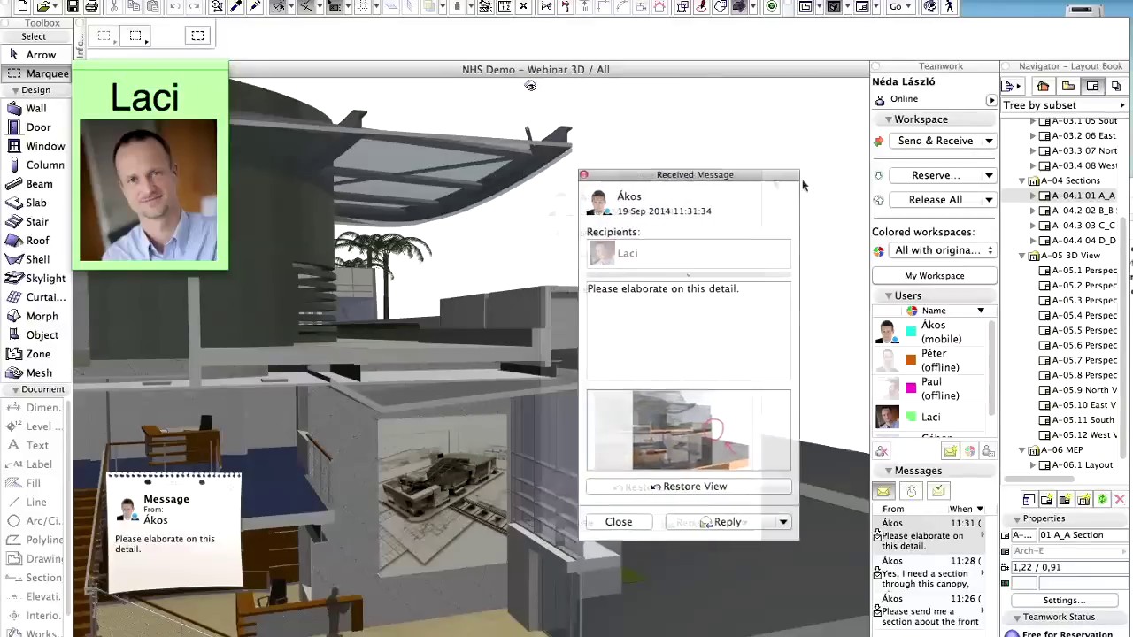
pyautogui.moveTo(779, 175); pyautogui.dragTo(1022, 207)
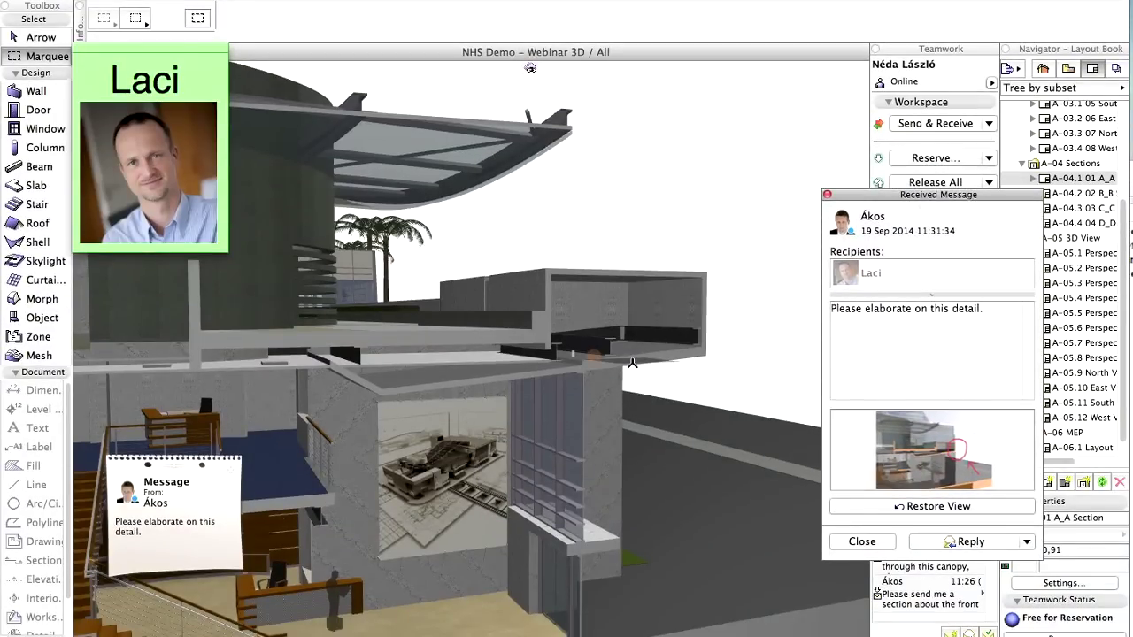
pyautogui.keyDown('shift'); pyautogui.moveTo(632, 359); pyautogui.dragTo(628, 414, button='middle'); pyautogui.keyUp('shift')
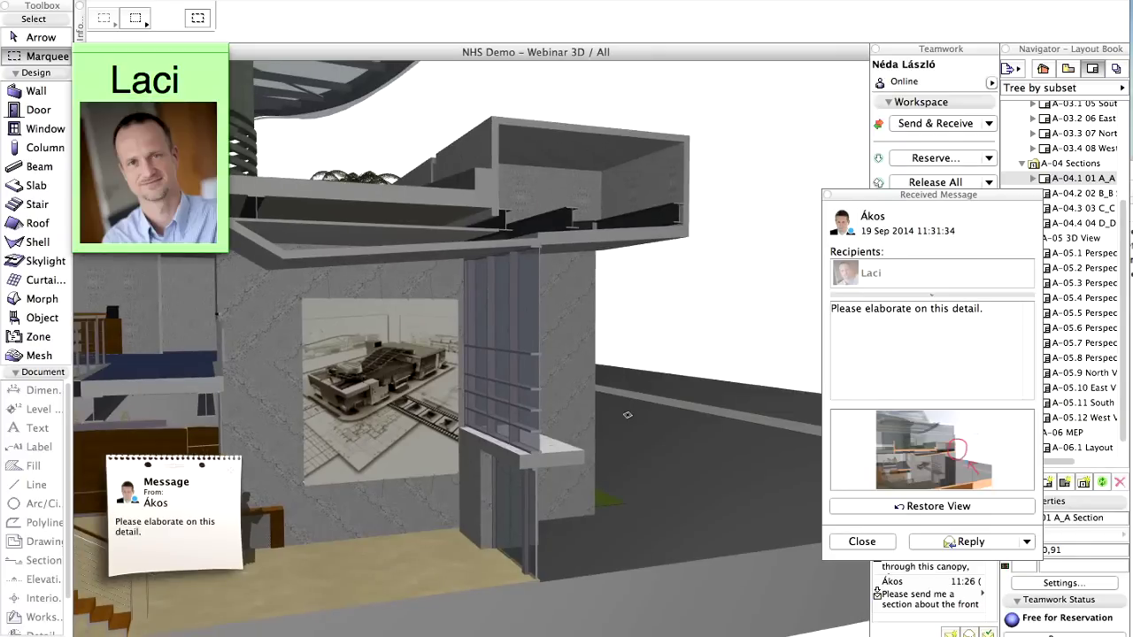
pyautogui.click(938, 447)
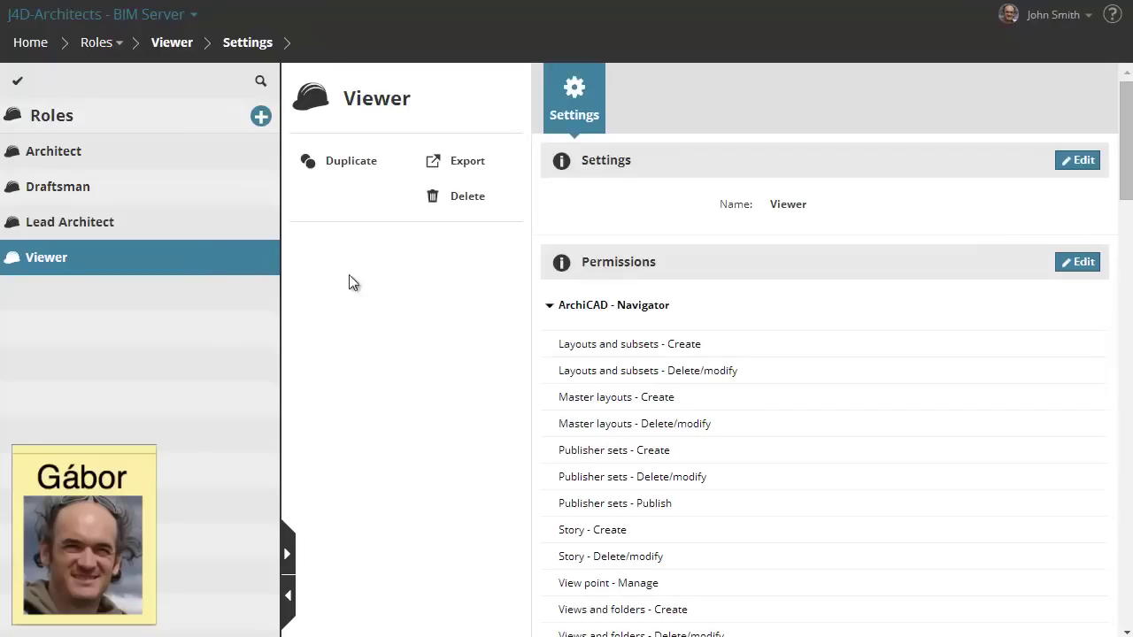
# Step: Grant the Viewer role Markup entry create and delete/modify permissions and save
pyautogui.click(550, 306)
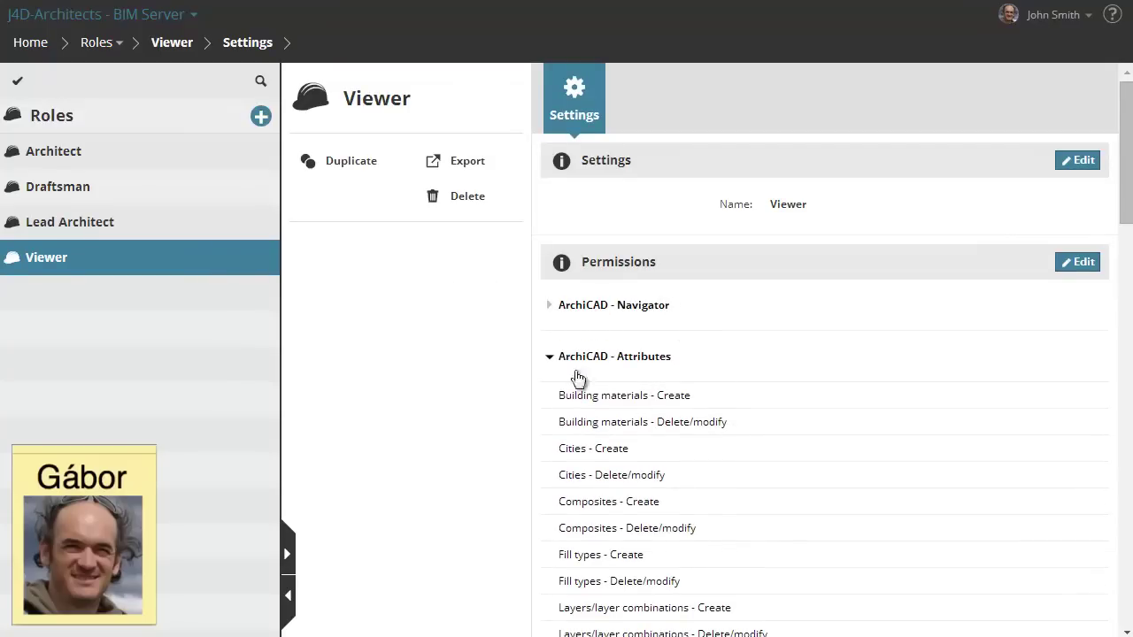
pyautogui.click(552, 358)
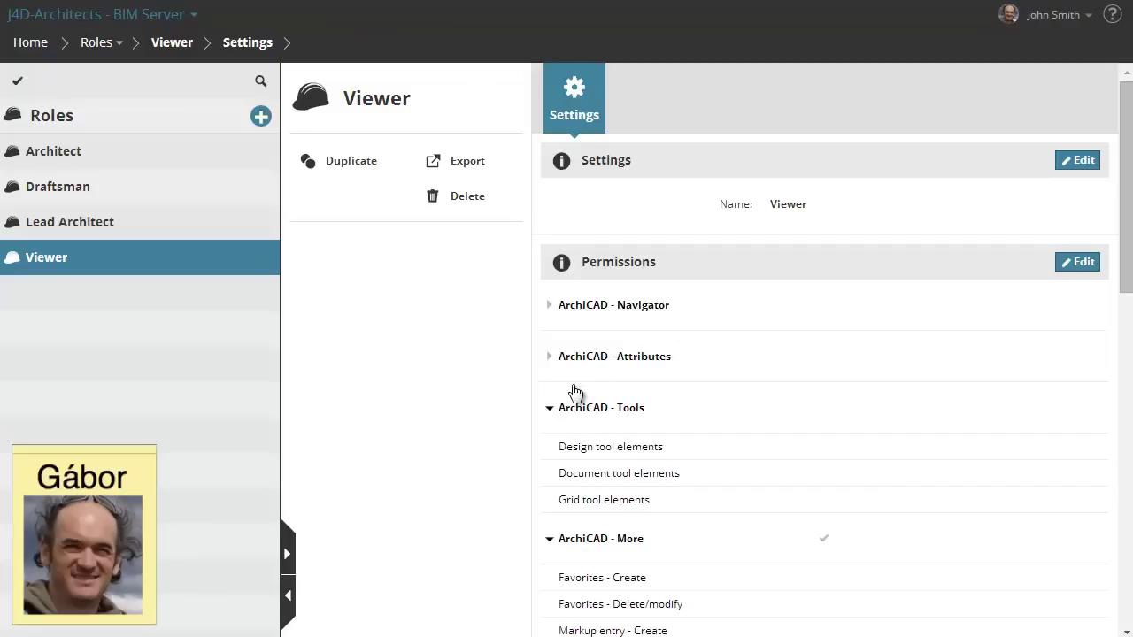
pyautogui.click(550, 409)
pyautogui.scroll(-1, 742, 439)
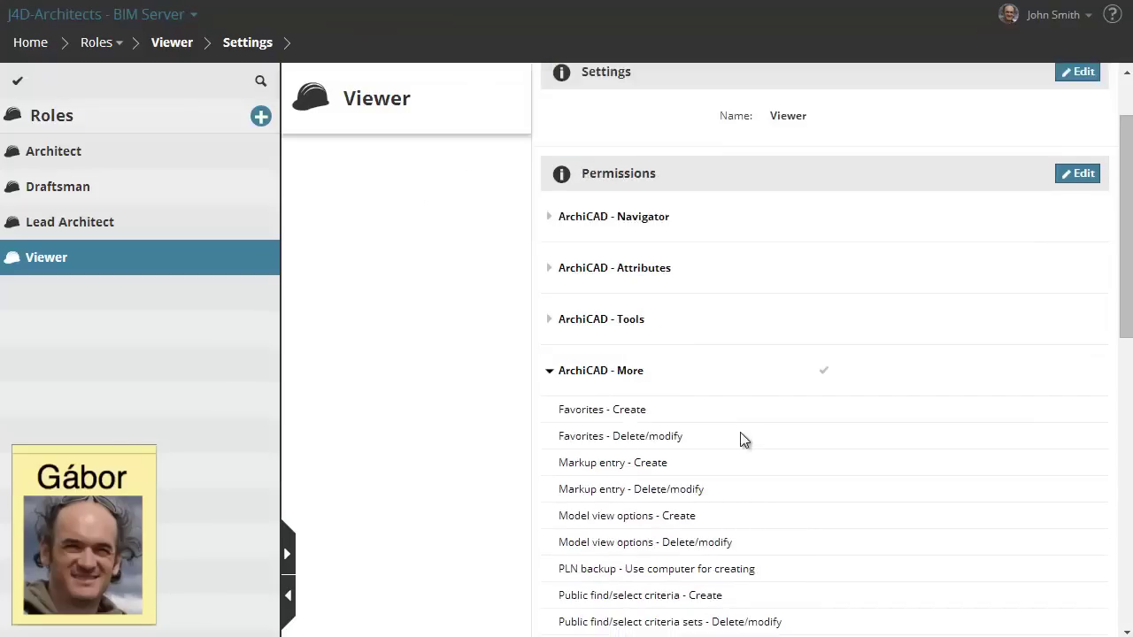
pyautogui.scroll(-1, 742, 440)
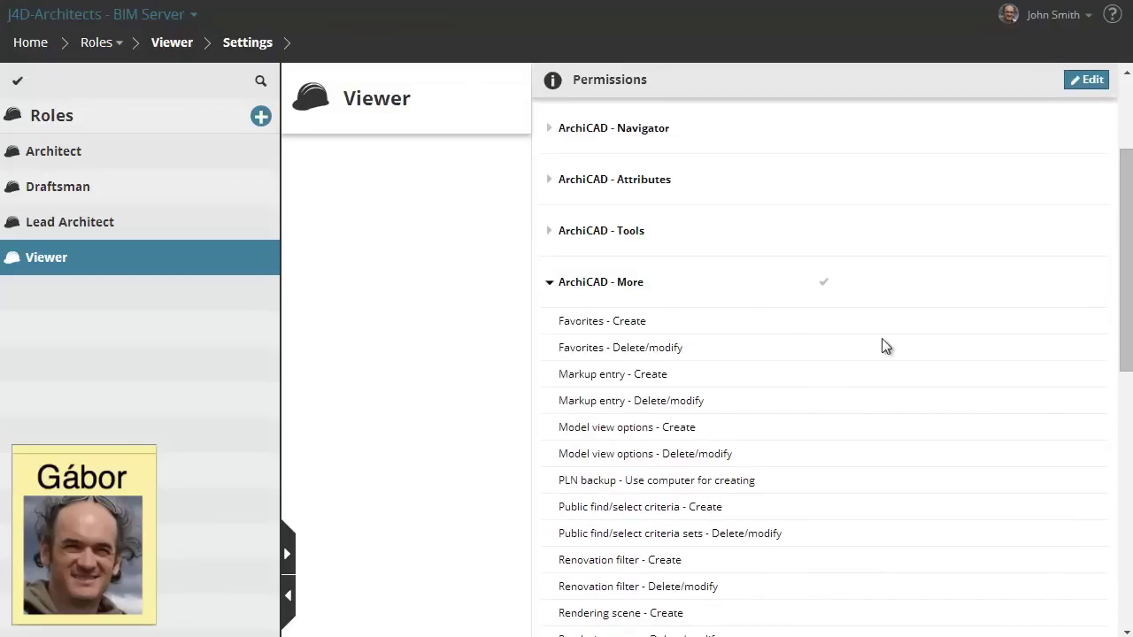
pyautogui.click(1088, 79)
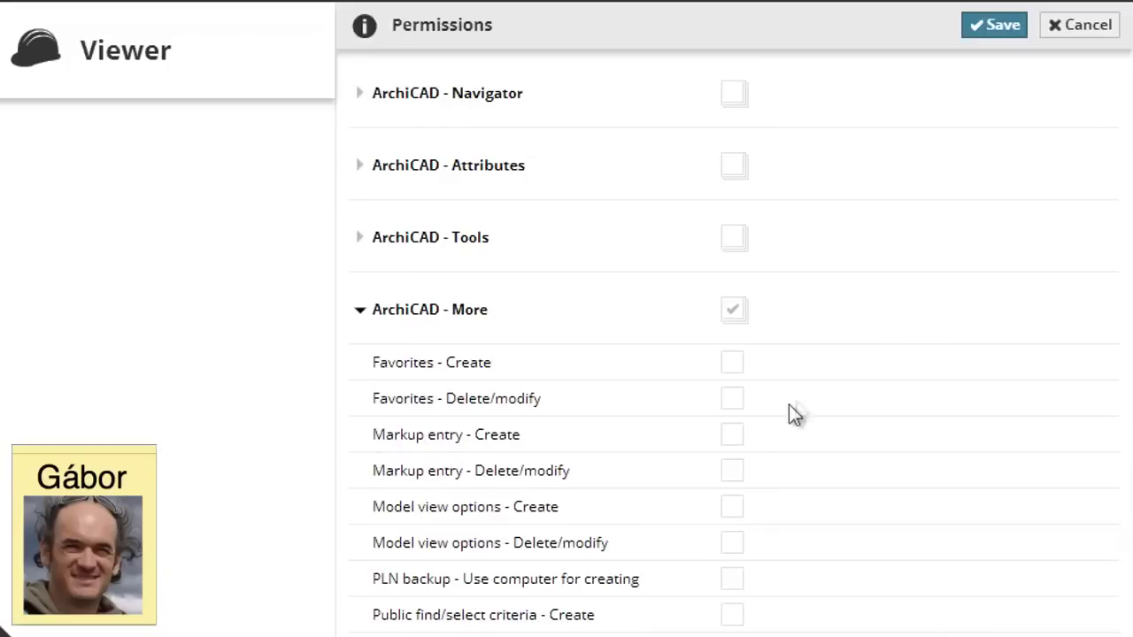
pyautogui.click(734, 435)
pyautogui.click(735, 470)
pyautogui.click(1007, 27)
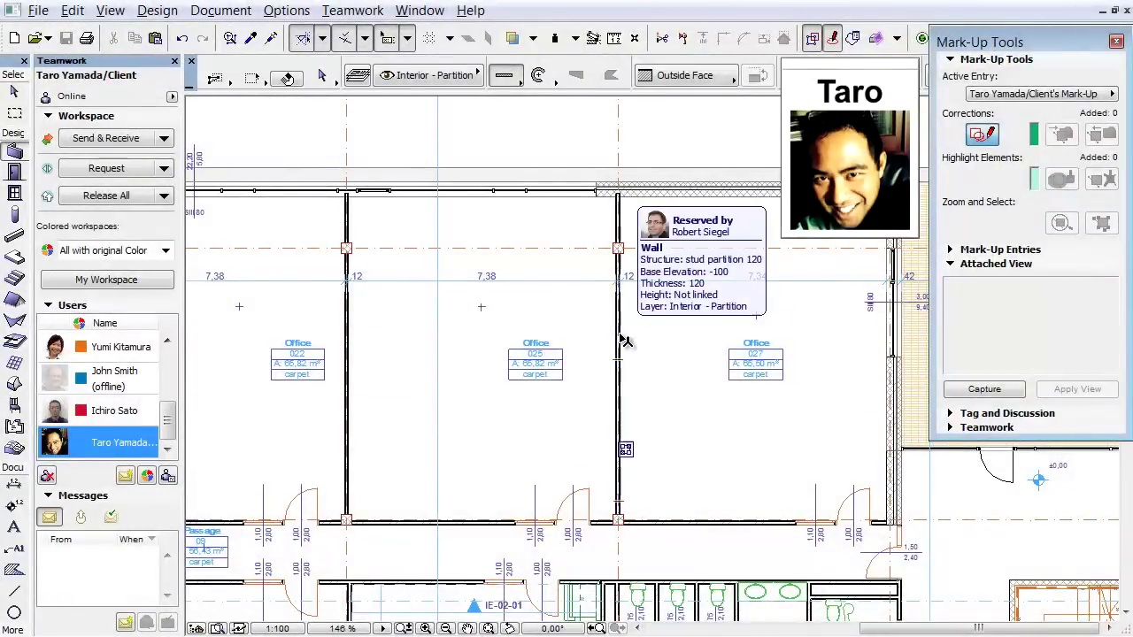
# Step: Select the partition wall between the offices
pyautogui.click(619, 336)
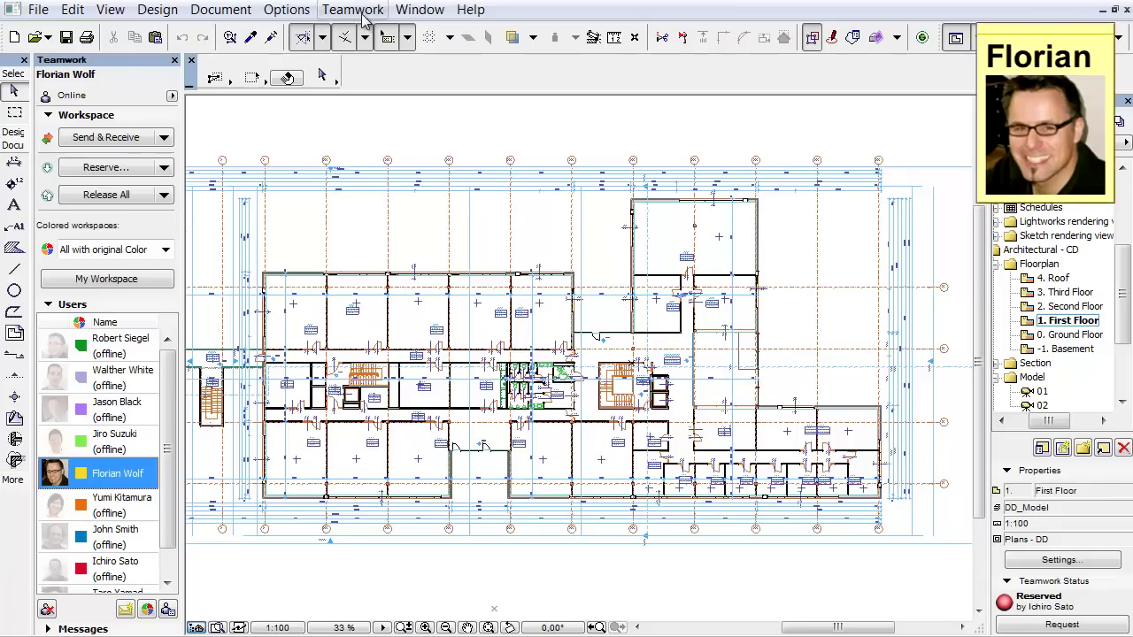
# Step: Create a travel pack of the project including all libraries
pyautogui.click(353, 9)
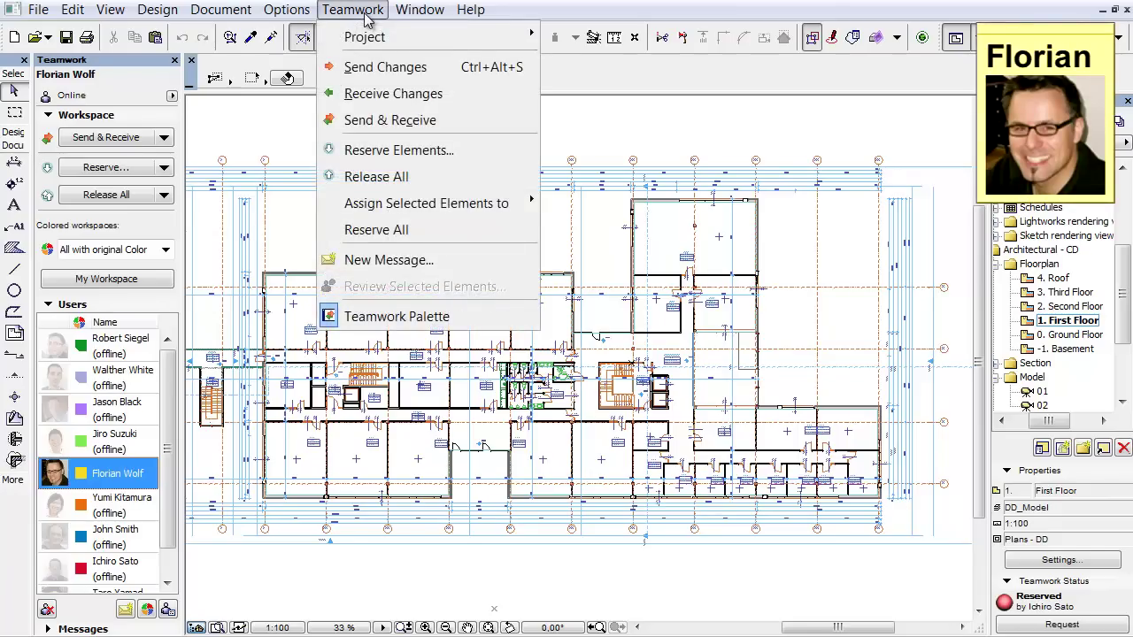
pyautogui.moveTo(416, 37)
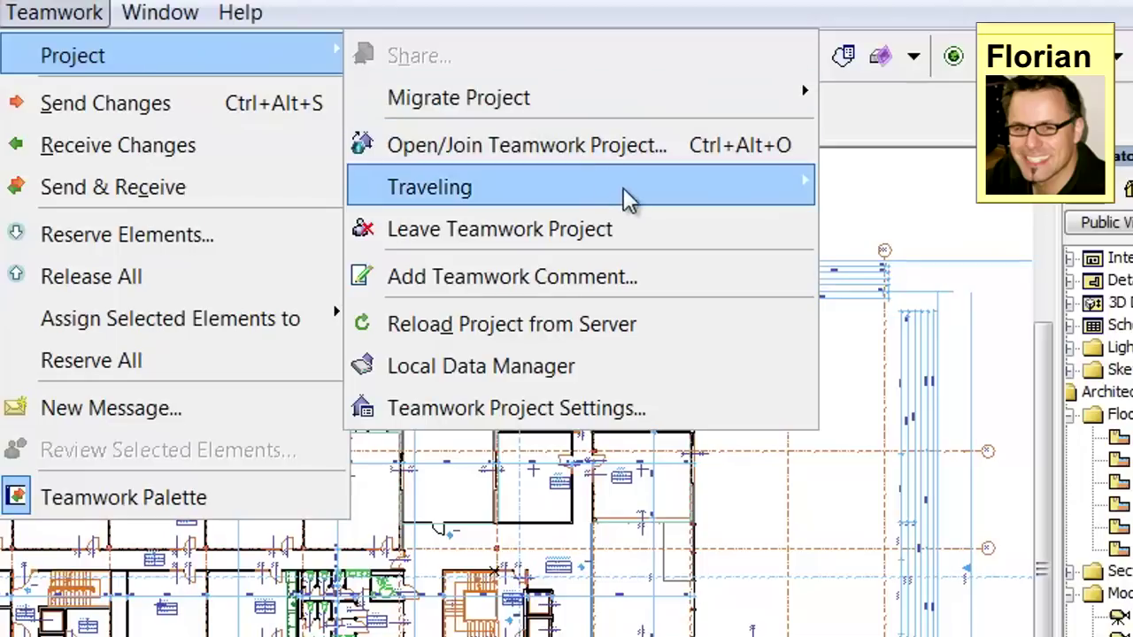
pyautogui.moveTo(721, 129)
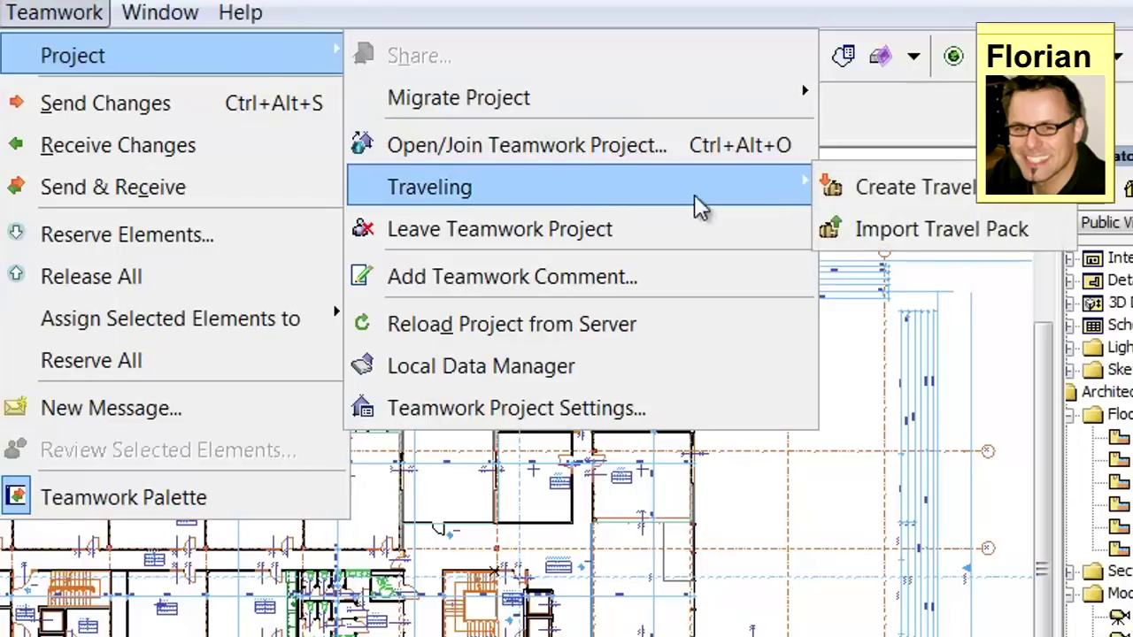
pyautogui.click(938, 188)
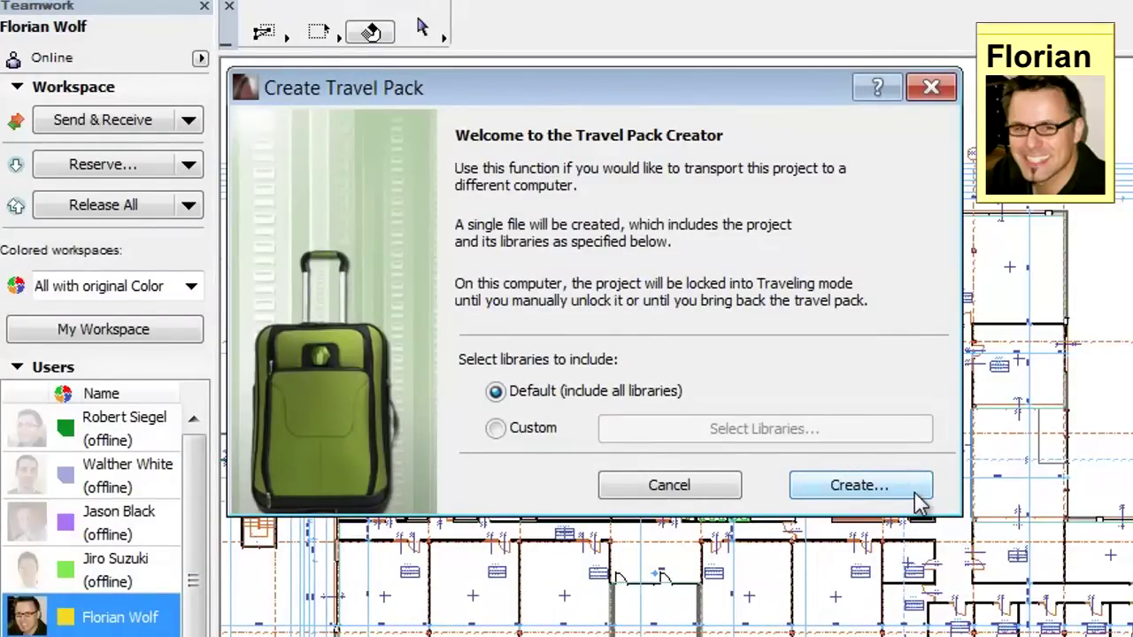
pyautogui.click(859, 485)
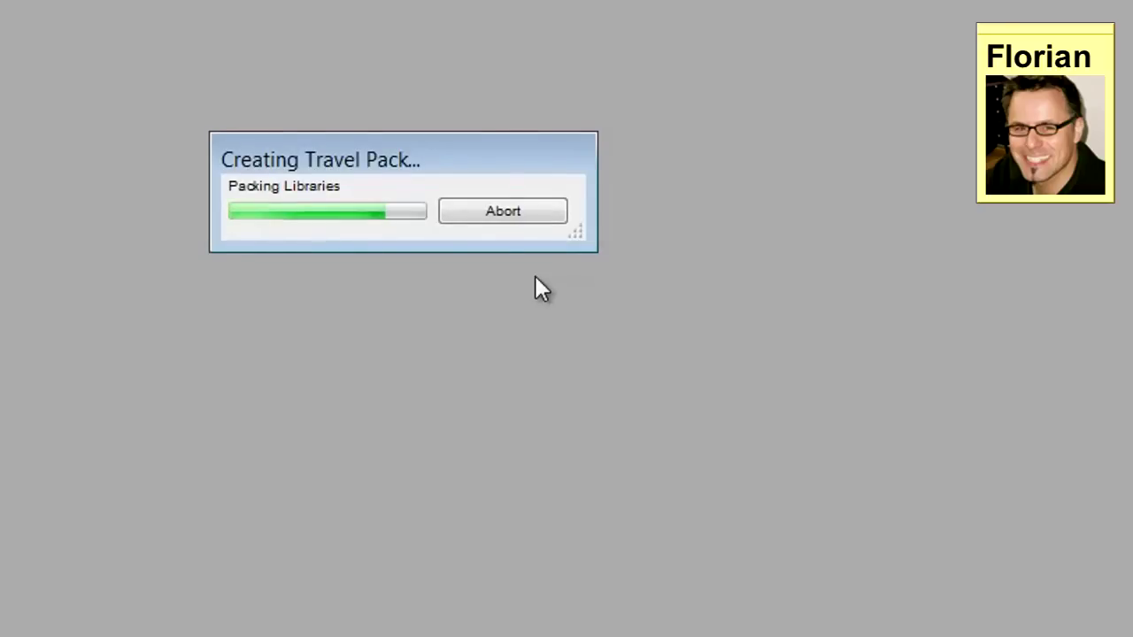
pyautogui.press('Return')
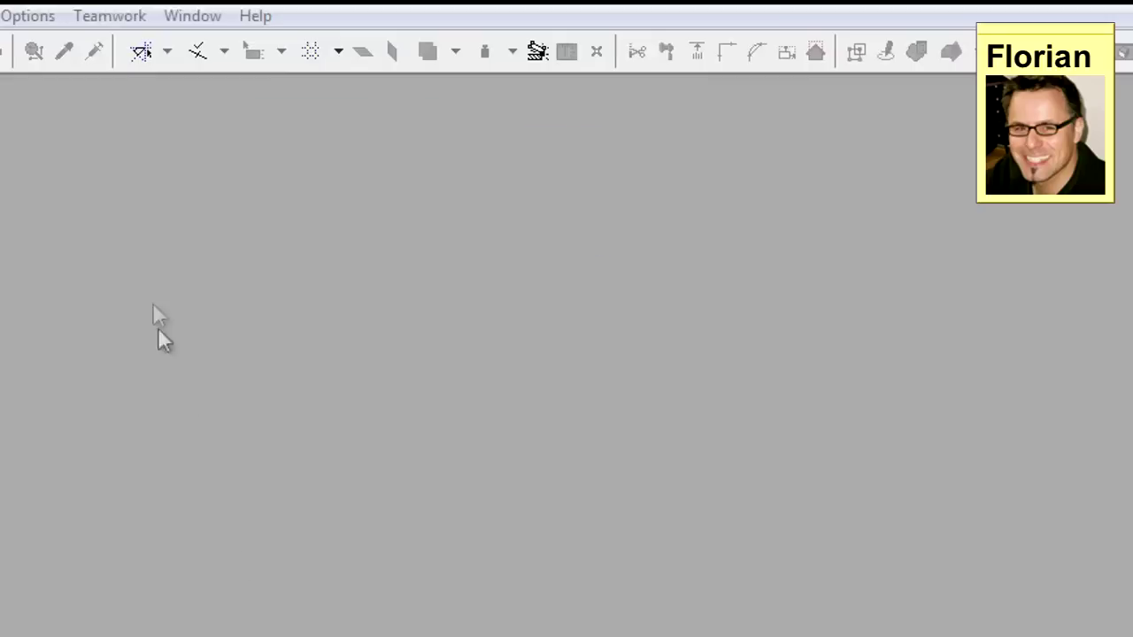
# Step: Import the WIN Center-FW travel pack and accept the offline mode warning
pyautogui.click(106, 19)
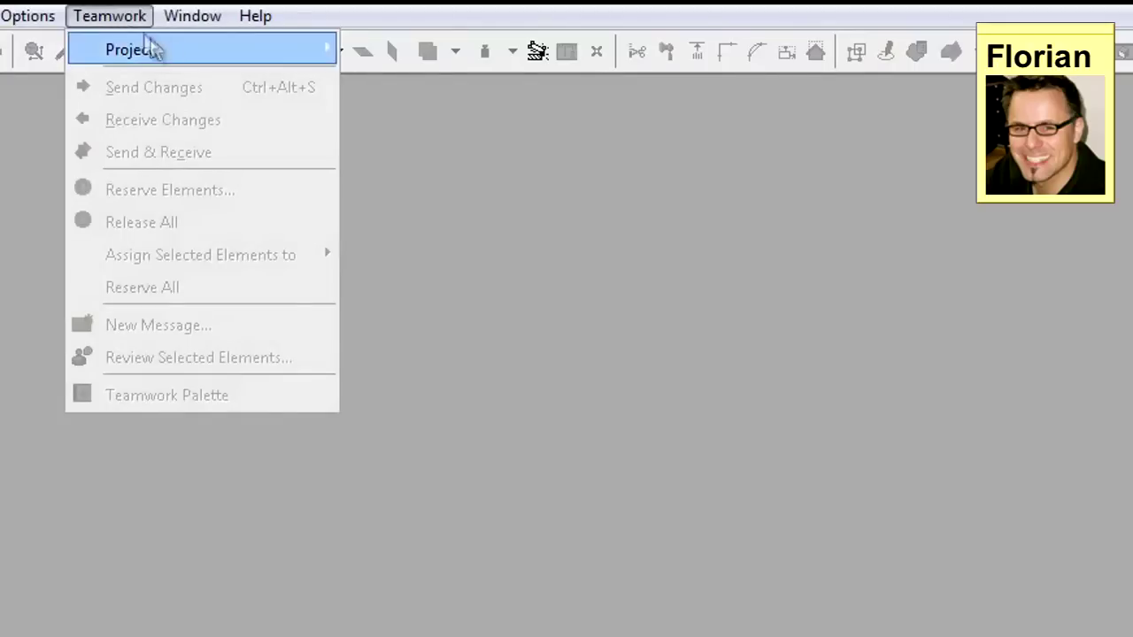
pyautogui.moveTo(164, 48)
pyautogui.moveTo(590, 158)
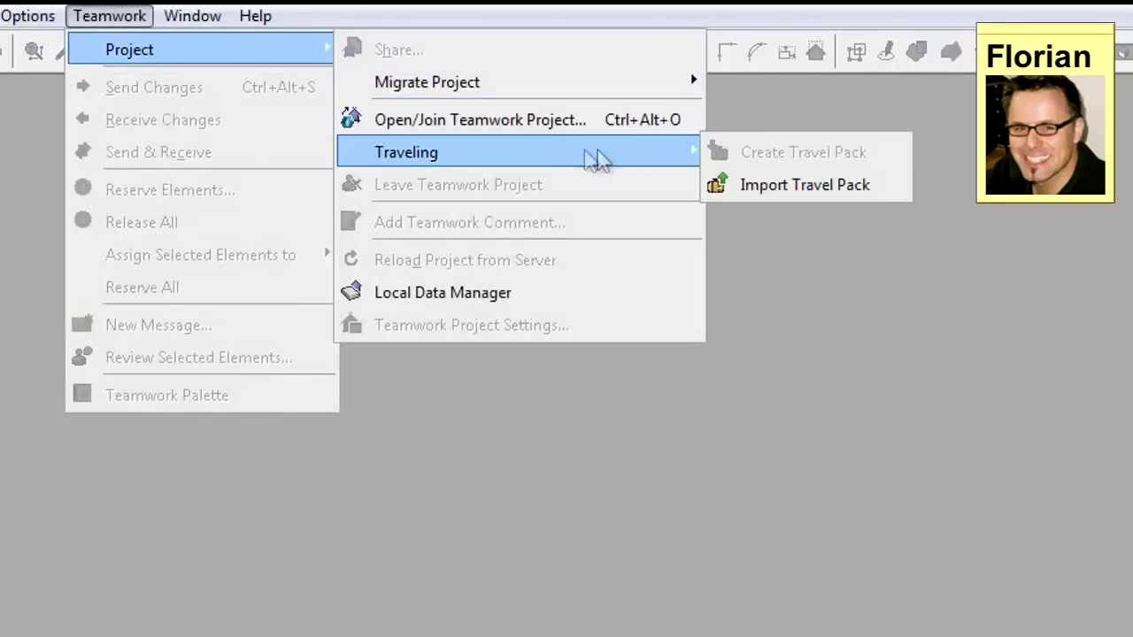
pyautogui.click(814, 185)
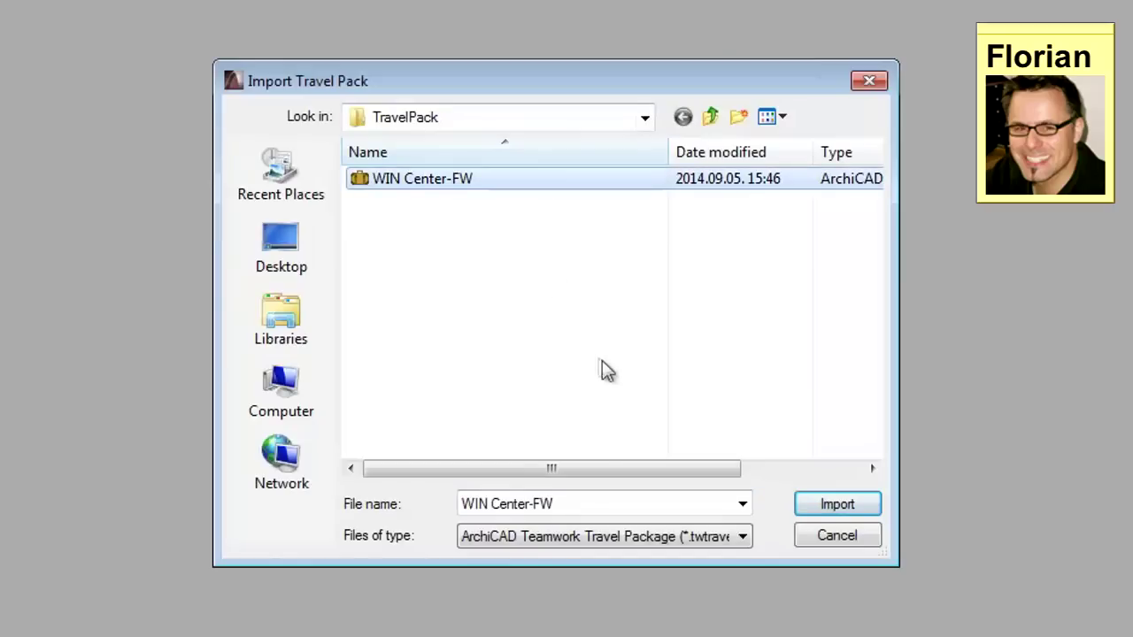
pyautogui.click(866, 507)
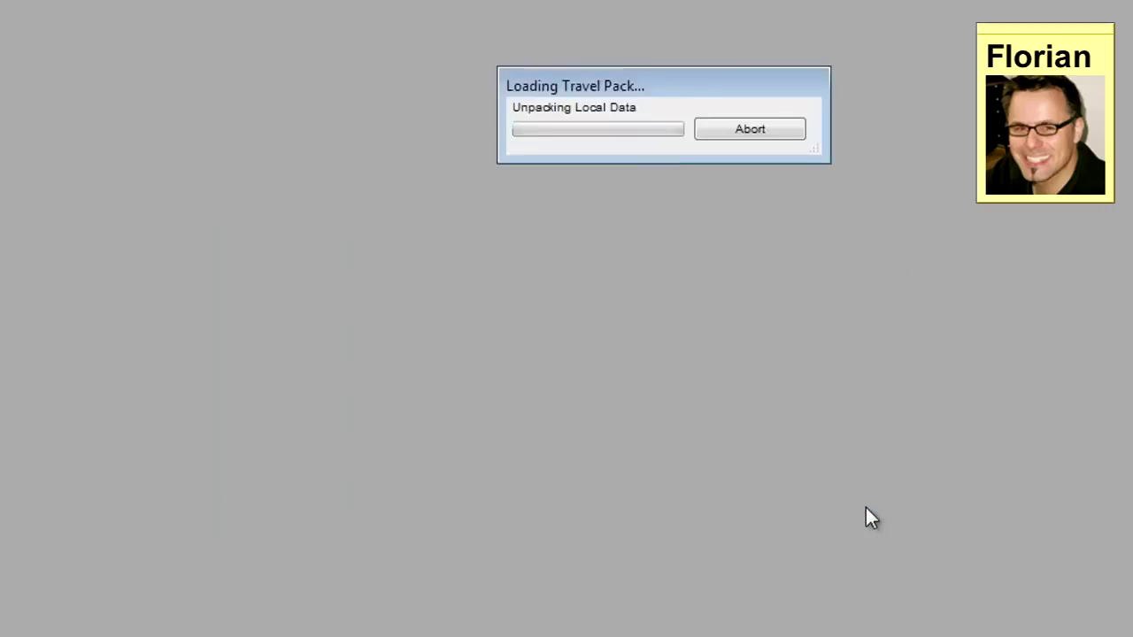
pyautogui.press('Return')
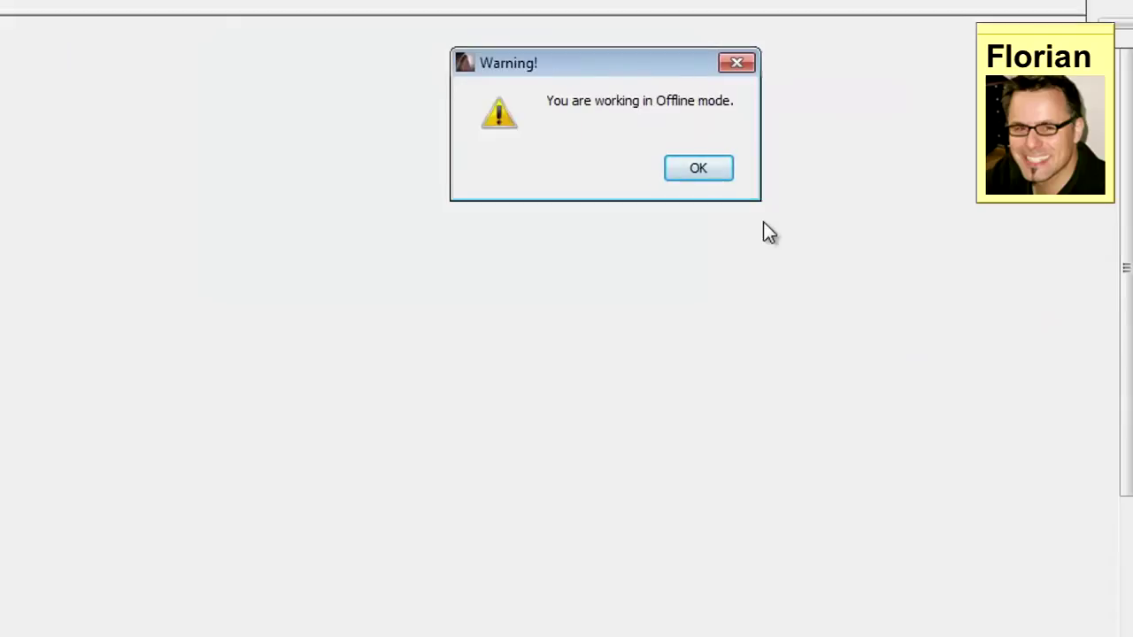
pyautogui.click(698, 168)
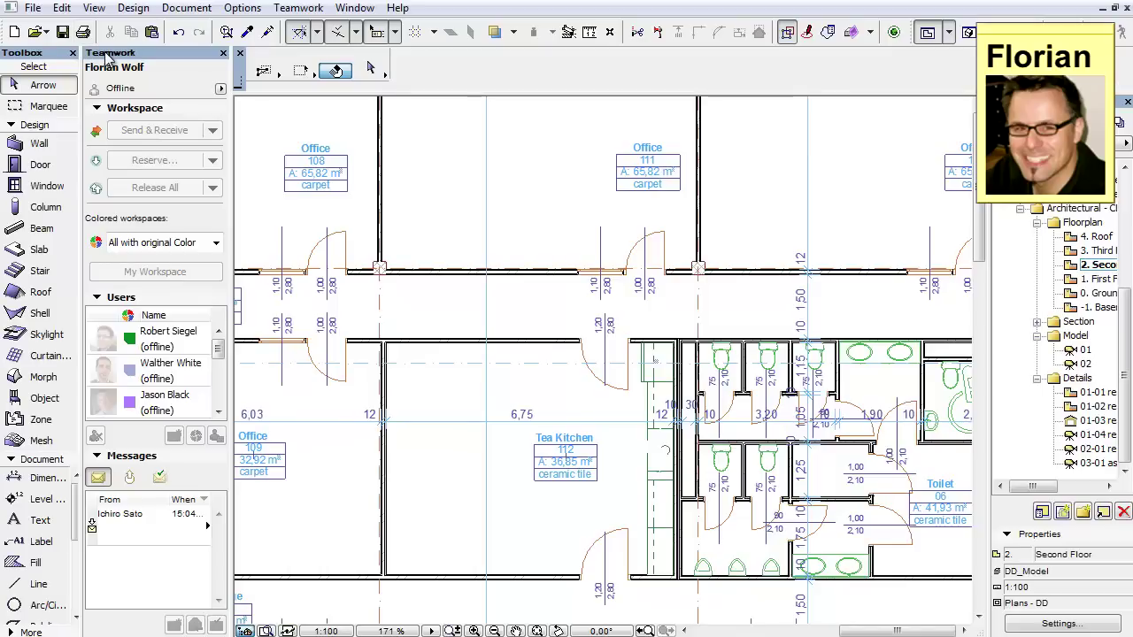
# Step: Recreate the travel pack from the File menu, then check the Traveling submenu options
pyautogui.click(32, 7)
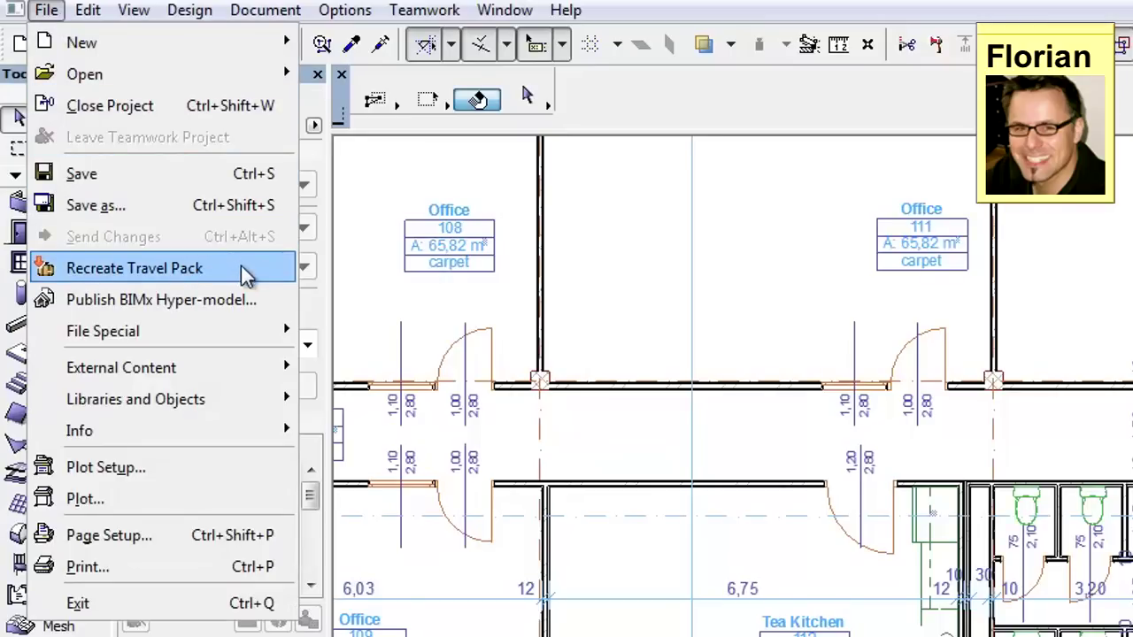
pyautogui.click(249, 271)
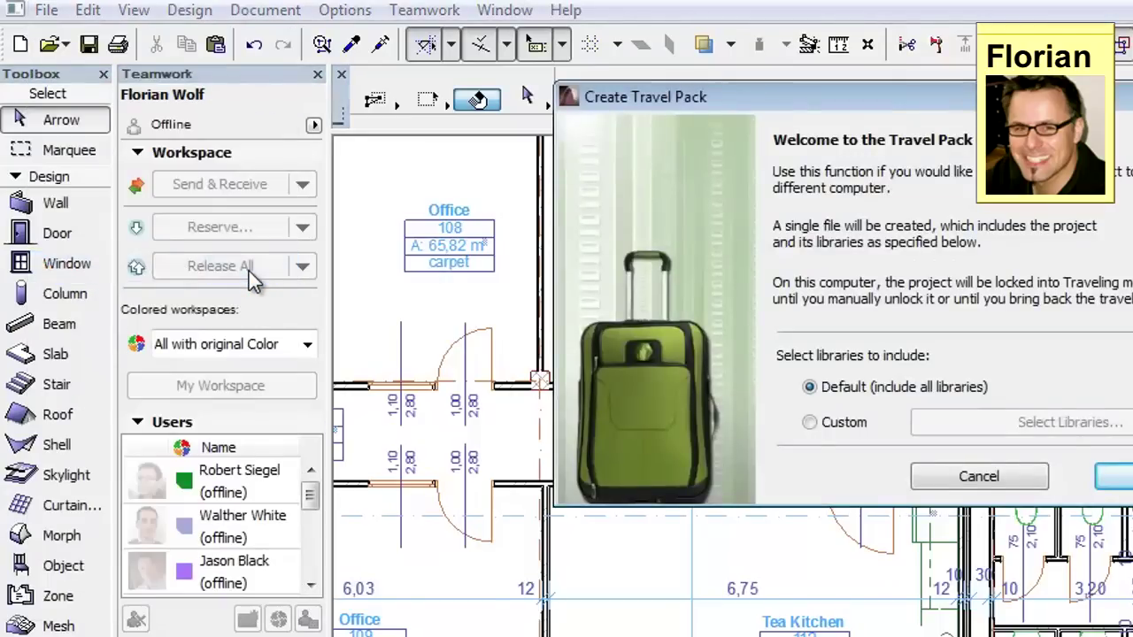
pyautogui.click(424, 10)
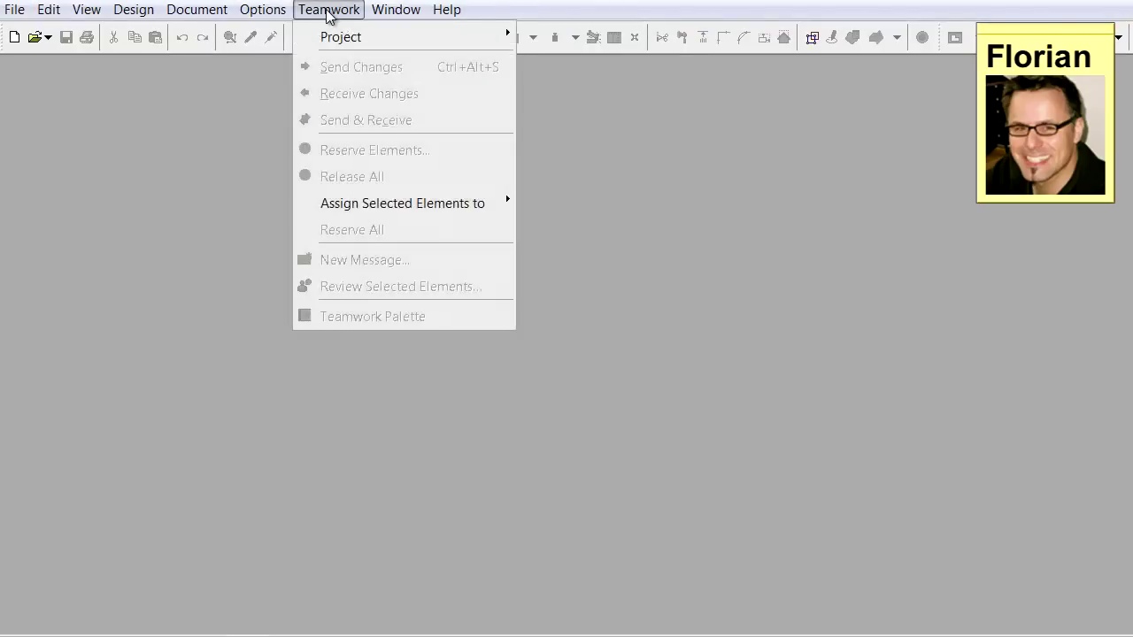
pyautogui.moveTo(393, 39)
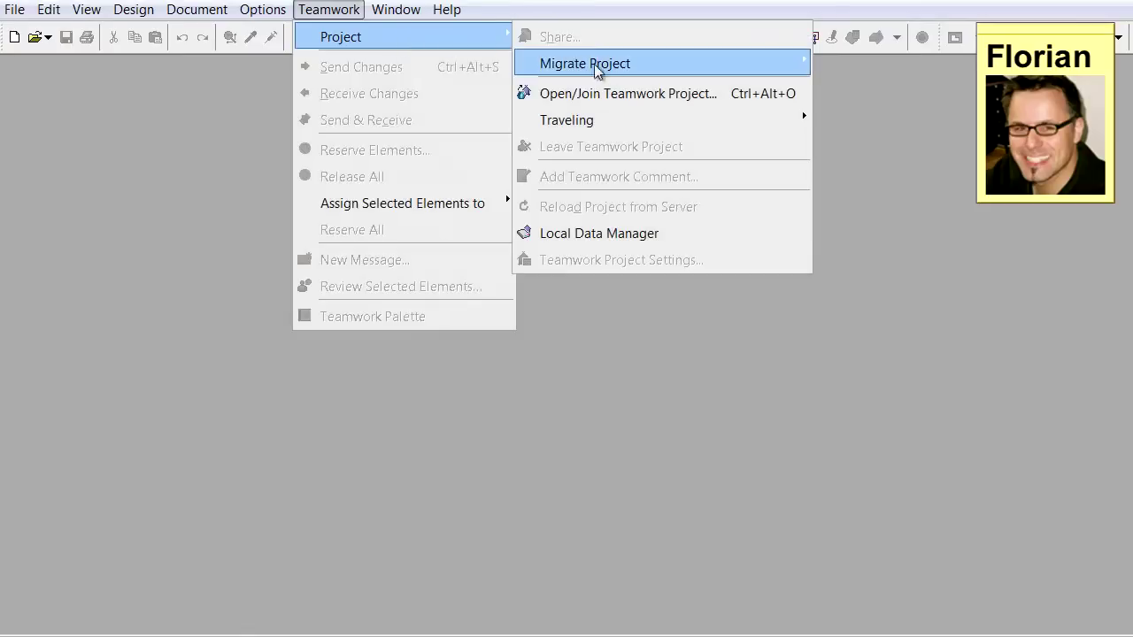
pyautogui.moveTo(710, 118)
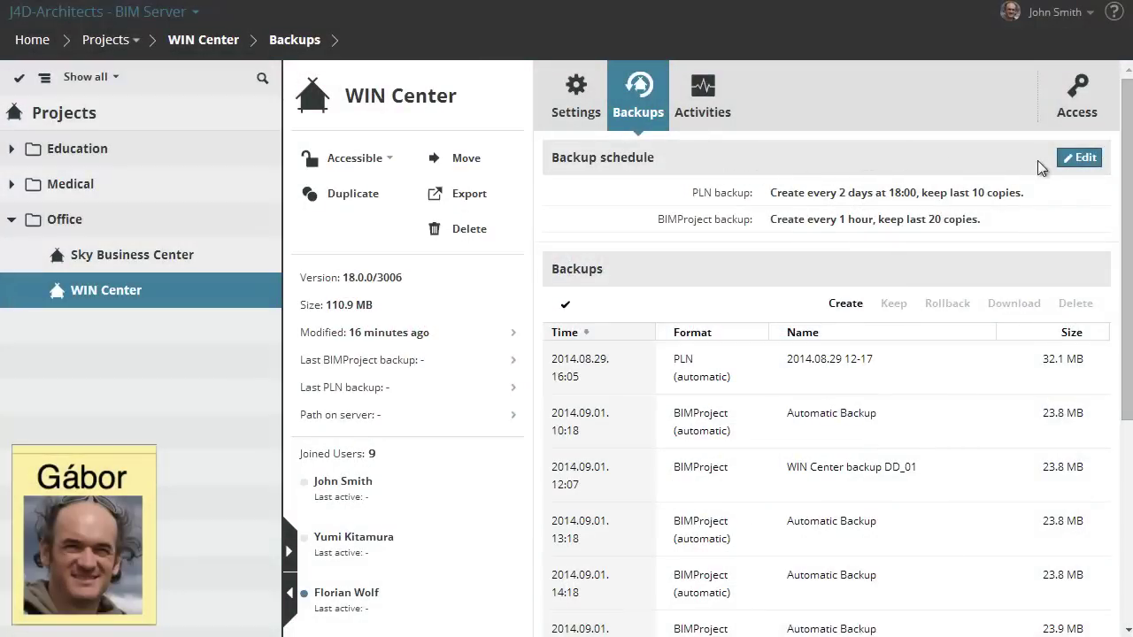
# Step: Schedule the PLN backup every 1 day at 19:00
pyautogui.click(1081, 158)
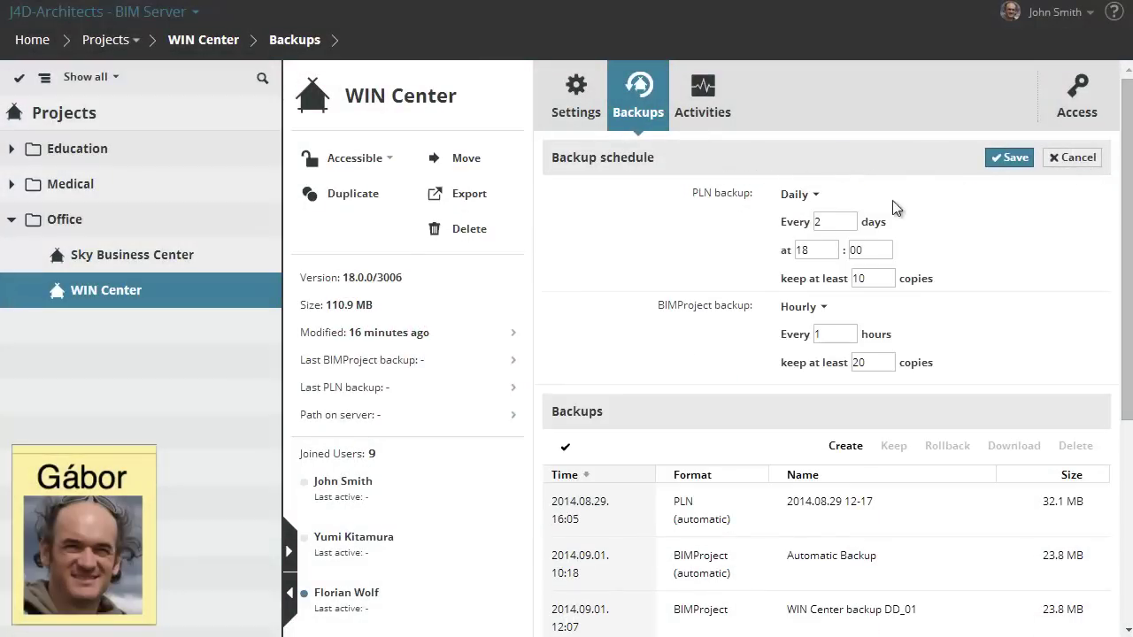
pyautogui.doubleClick(837, 221)
pyautogui.write('1')
pyautogui.press('Tab')
pyautogui.write('19')
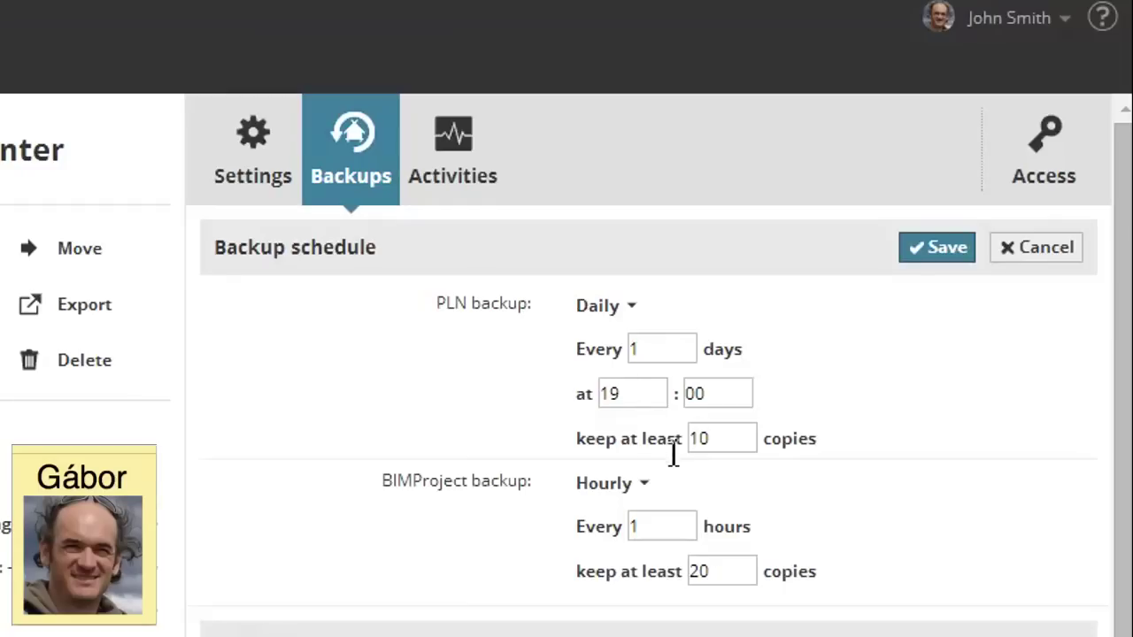
# Step: Keep 10 BIMProject backup copies and start creating a manual BIMProject backup
pyautogui.doubleClick(695, 573)
pyautogui.write('10')
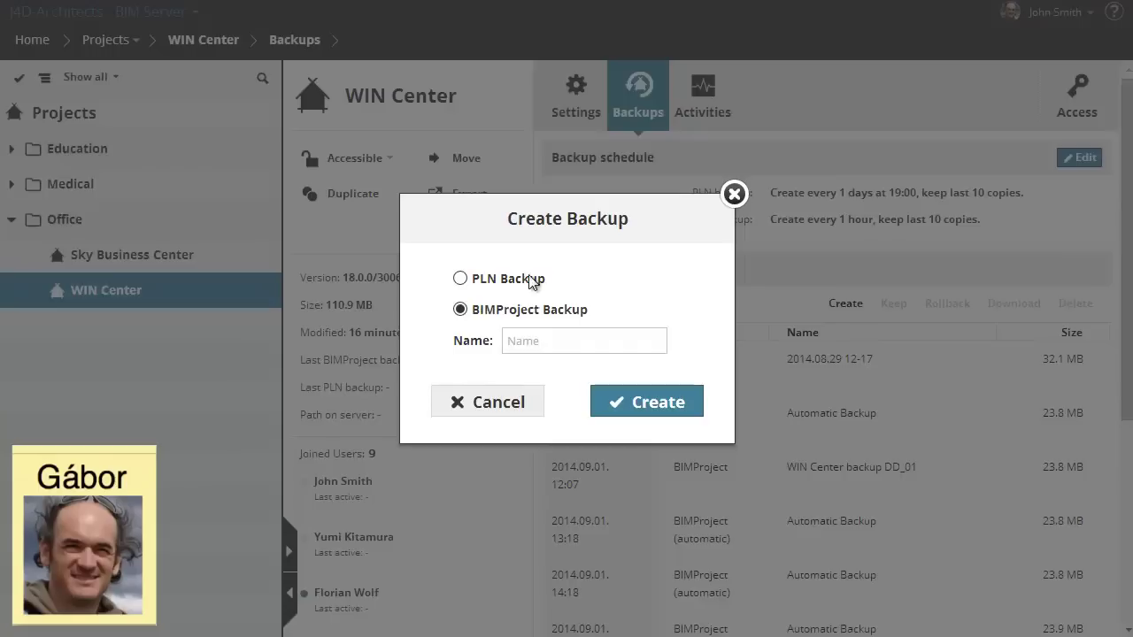
pyautogui.click(536, 278)
pyautogui.click(584, 312)
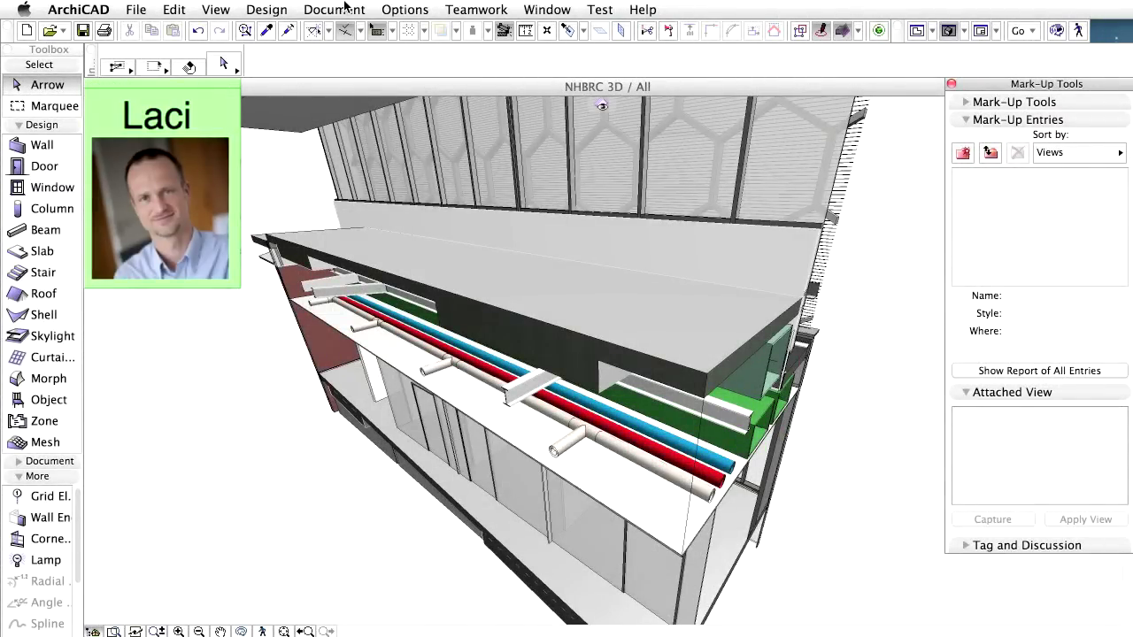
# Step: Run MEP Detect Collisions, accept the 2-clash report, and orbit the 3D view toward the clash
pyautogui.click(266, 9)
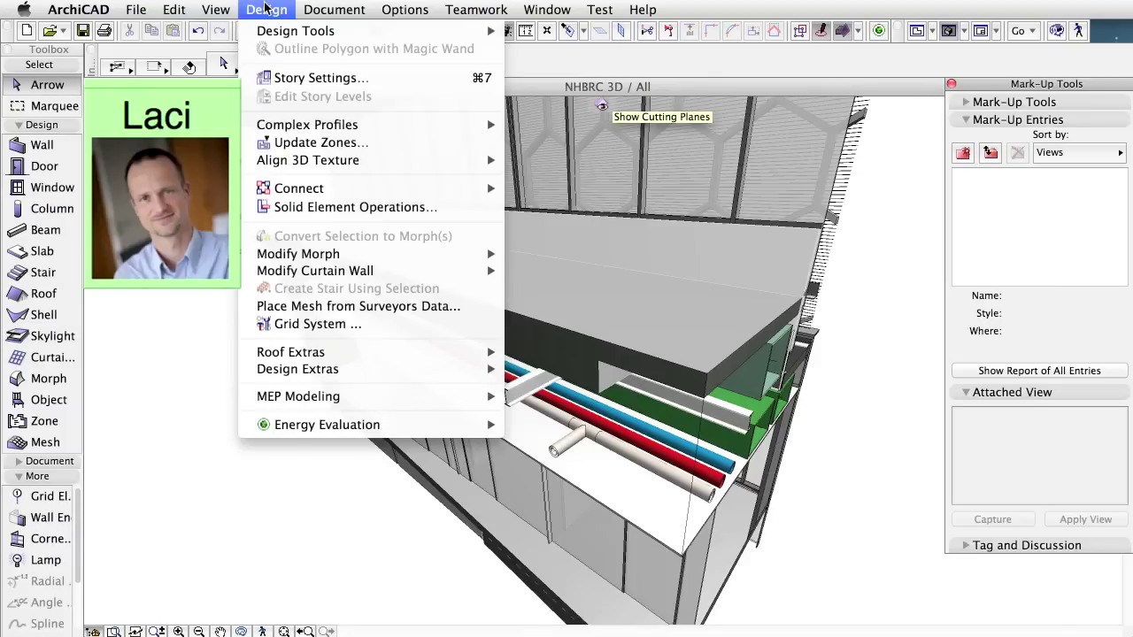
pyautogui.moveTo(408, 398)
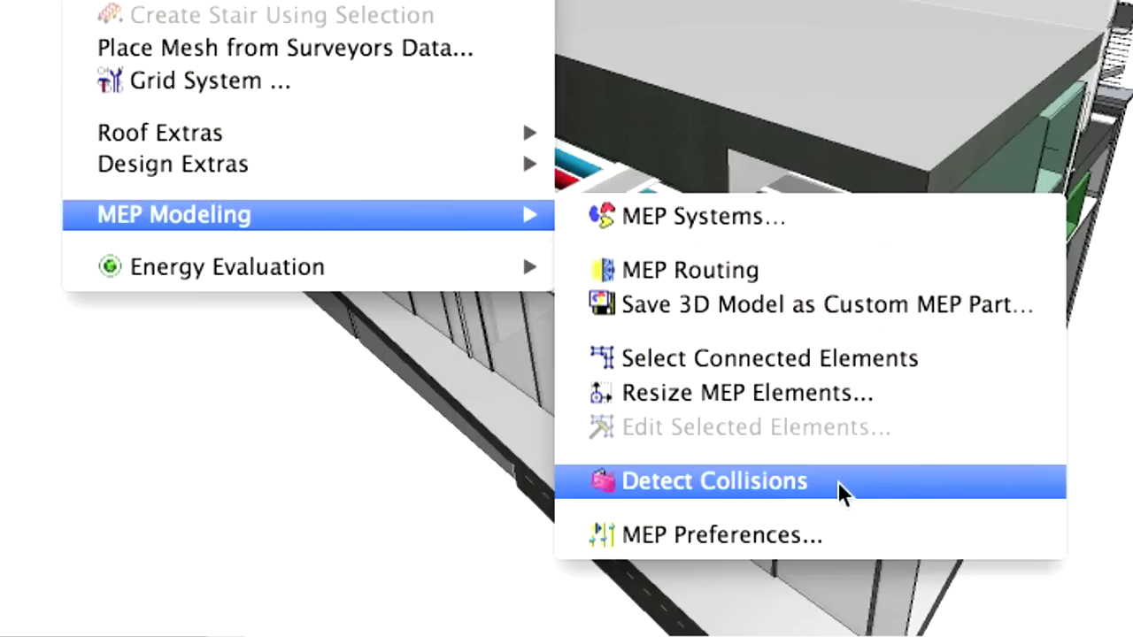
pyautogui.click(837, 482)
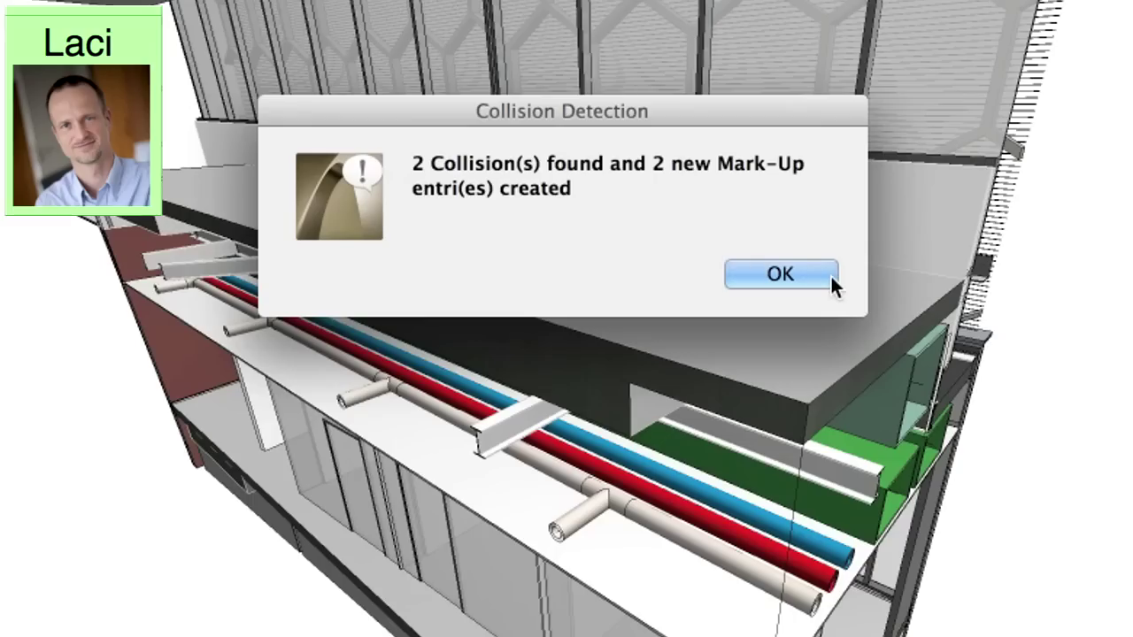
pyautogui.click(827, 274)
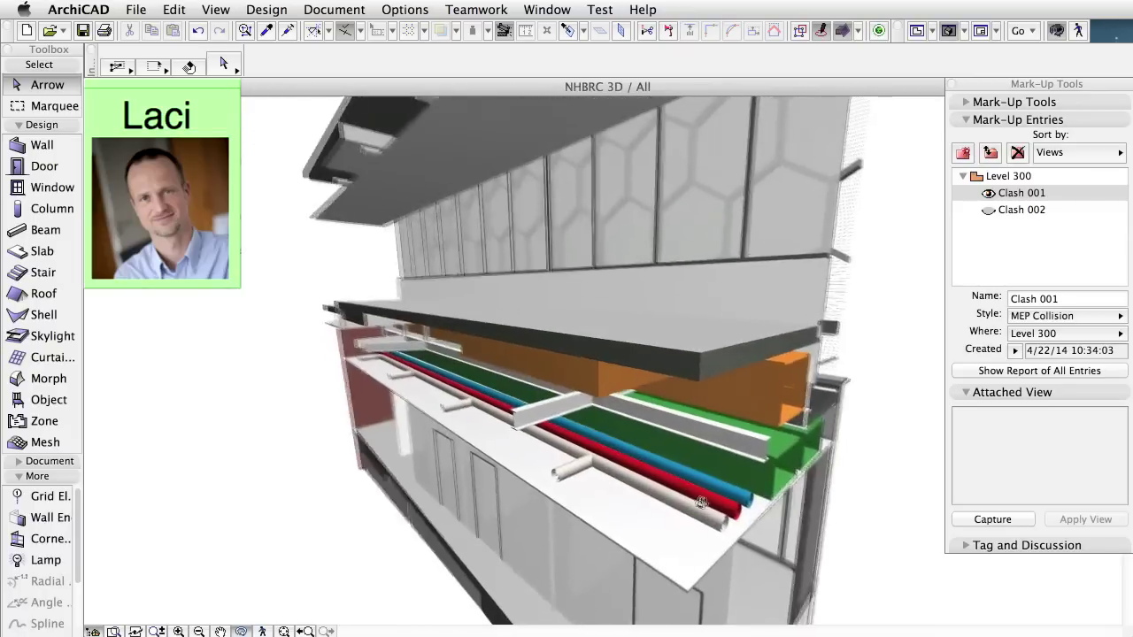
pyautogui.moveTo(485, 448); pyautogui.dragTo(220, 407)
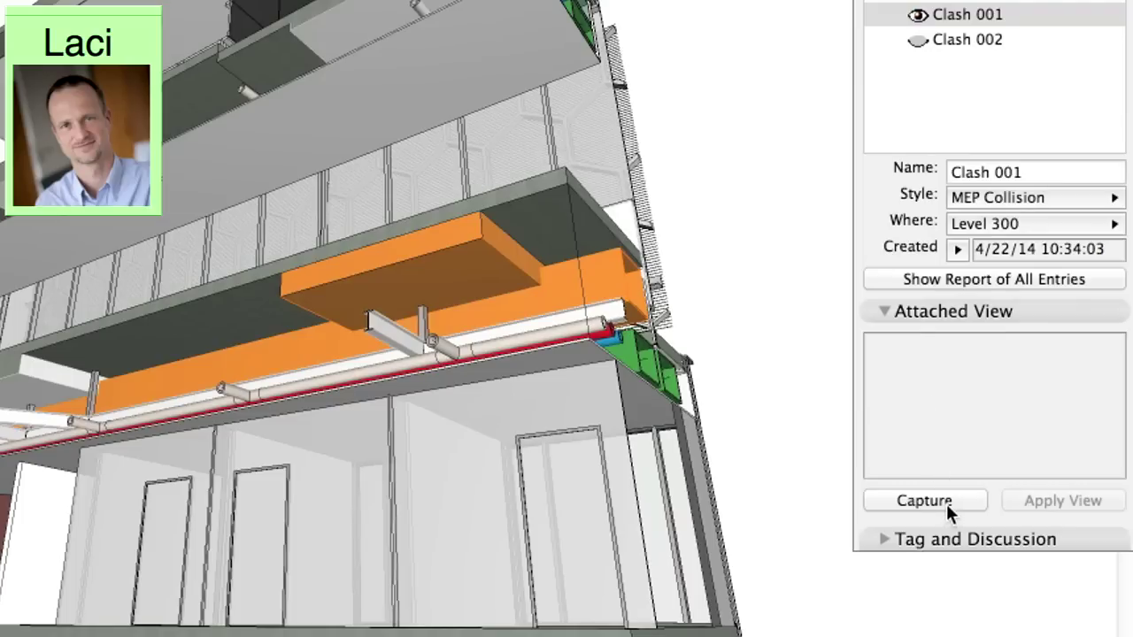
# Step: Capture Clash 001's view and add the Error-status comment 'Shorten beams and change profile, please!'
pyautogui.click(946, 503)
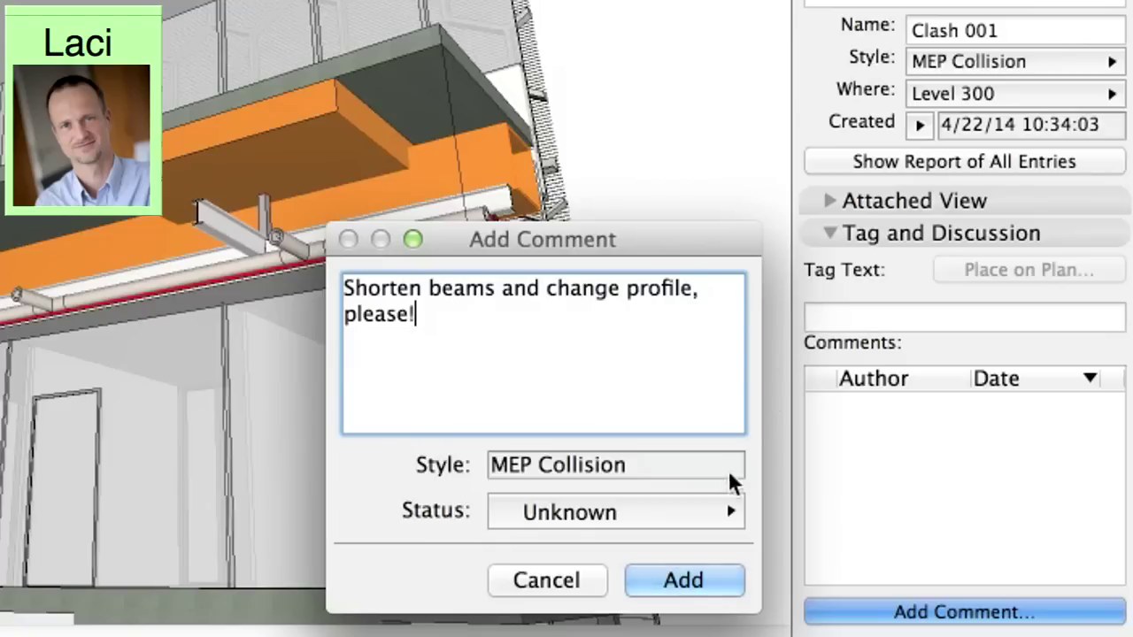
pyautogui.click(724, 512)
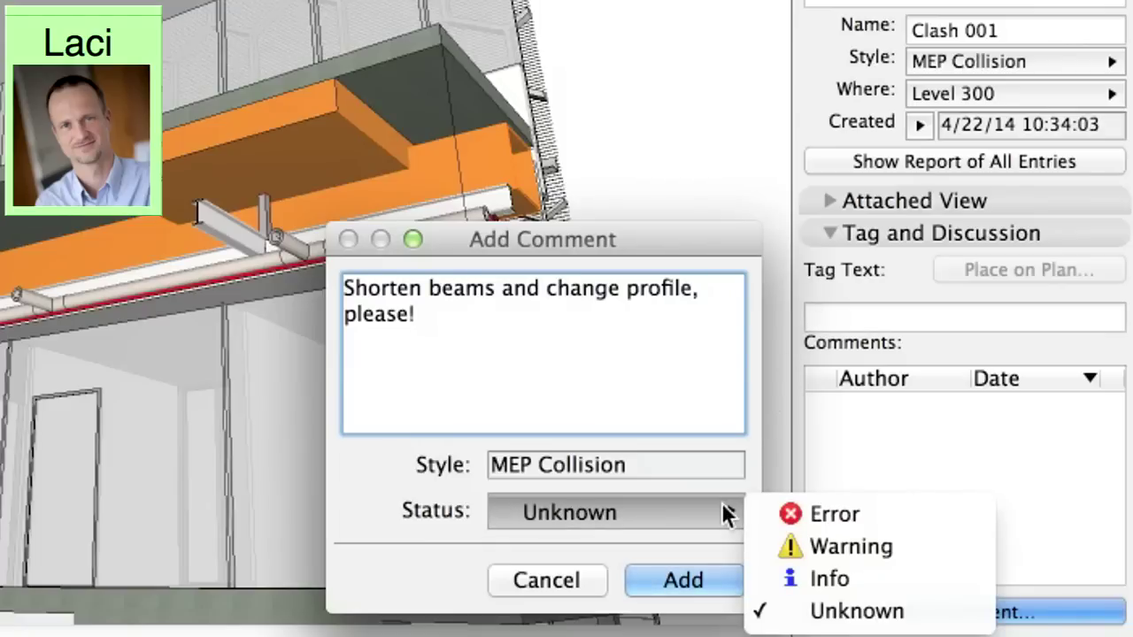
pyautogui.click(925, 521)
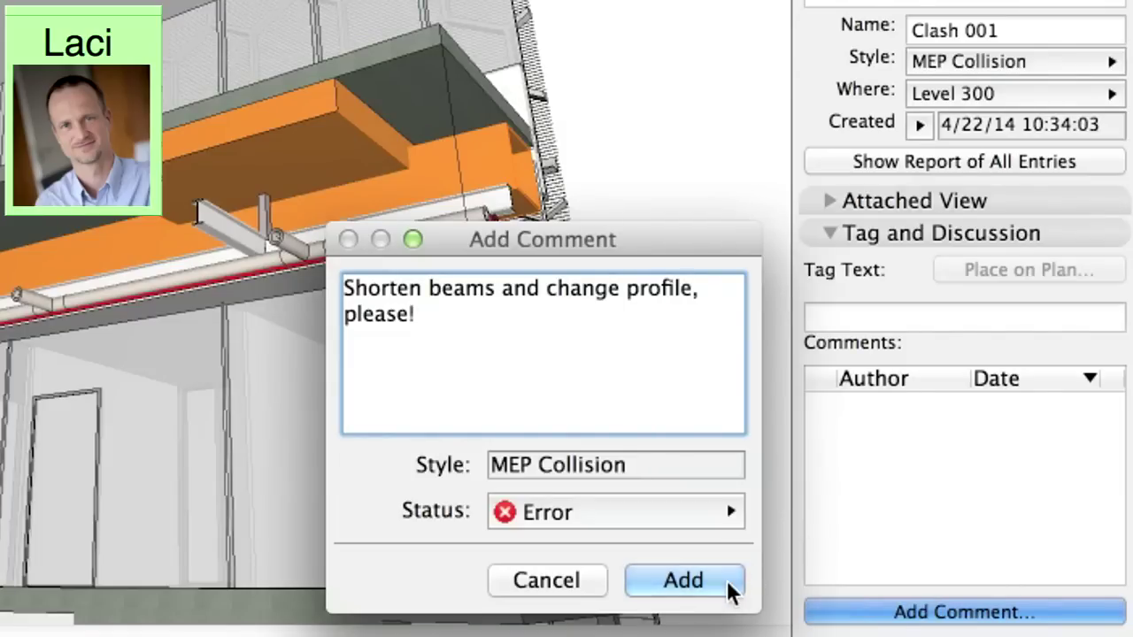
pyautogui.click(728, 592)
pyautogui.click(923, 110)
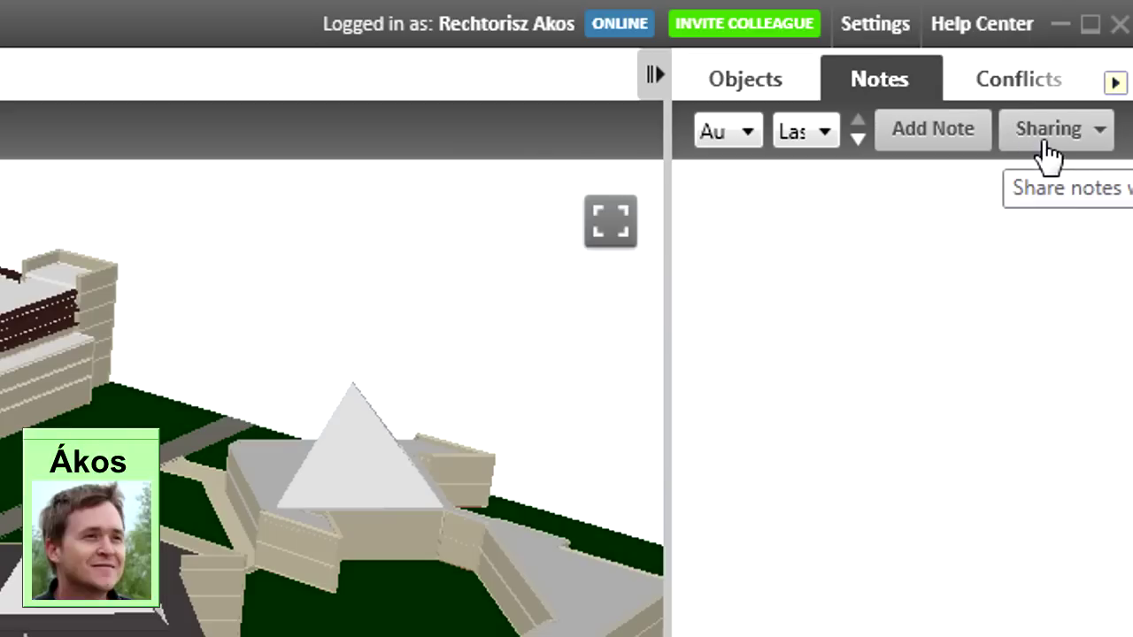
# Step: Import the BCF-Architect.bcfzip notes and open the note 'Shorten beams and change profile size'
pyautogui.click(1047, 142)
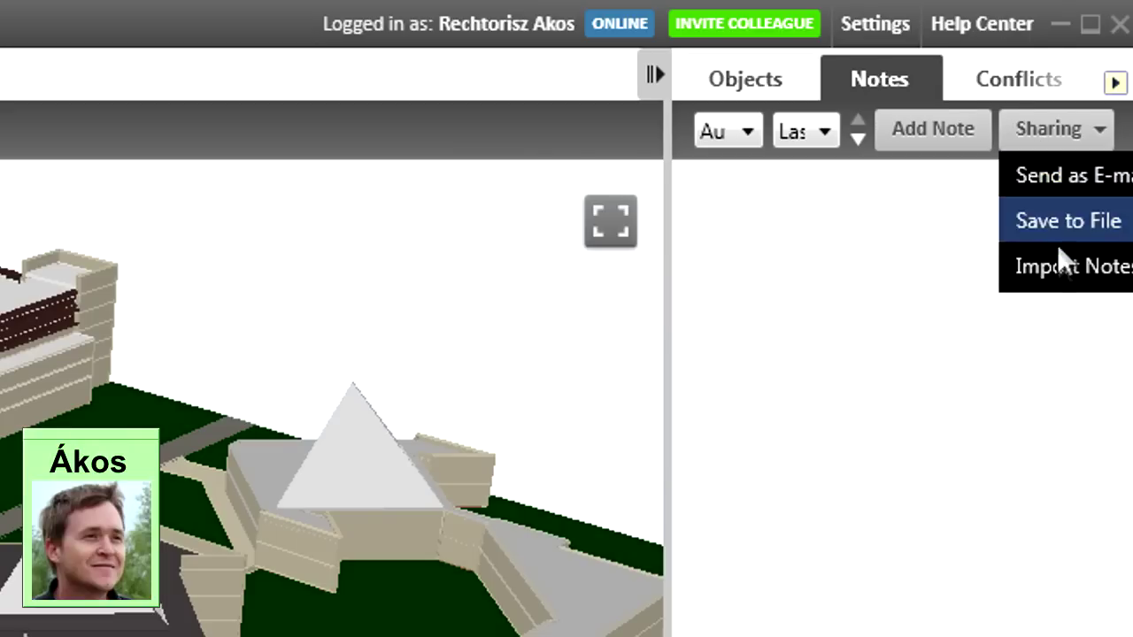
pyautogui.click(1057, 268)
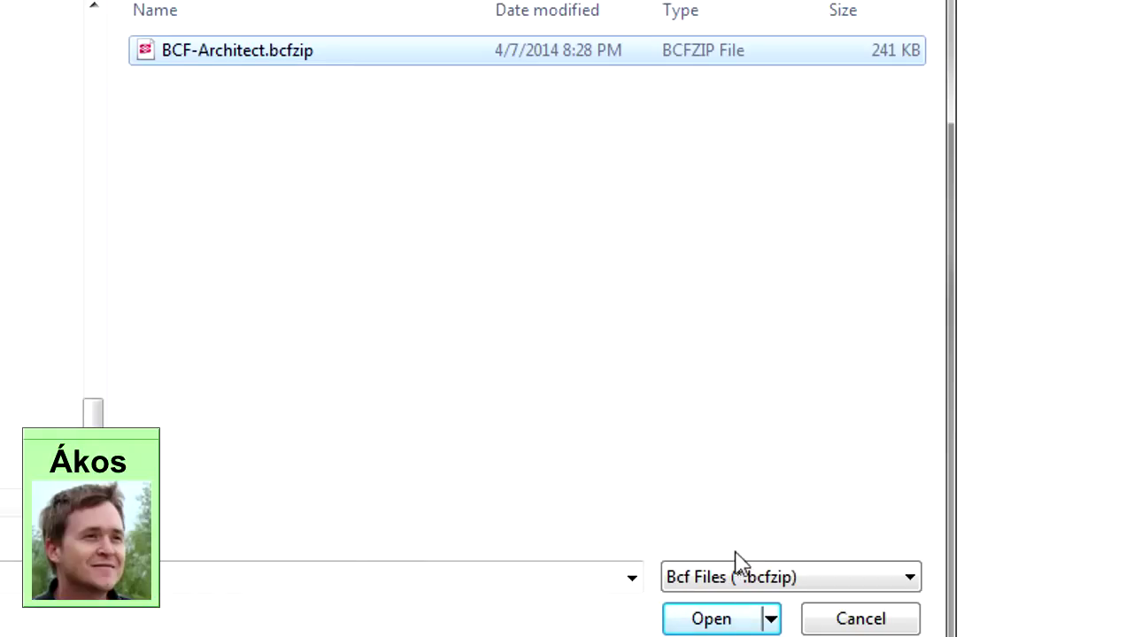
pyautogui.click(735, 615)
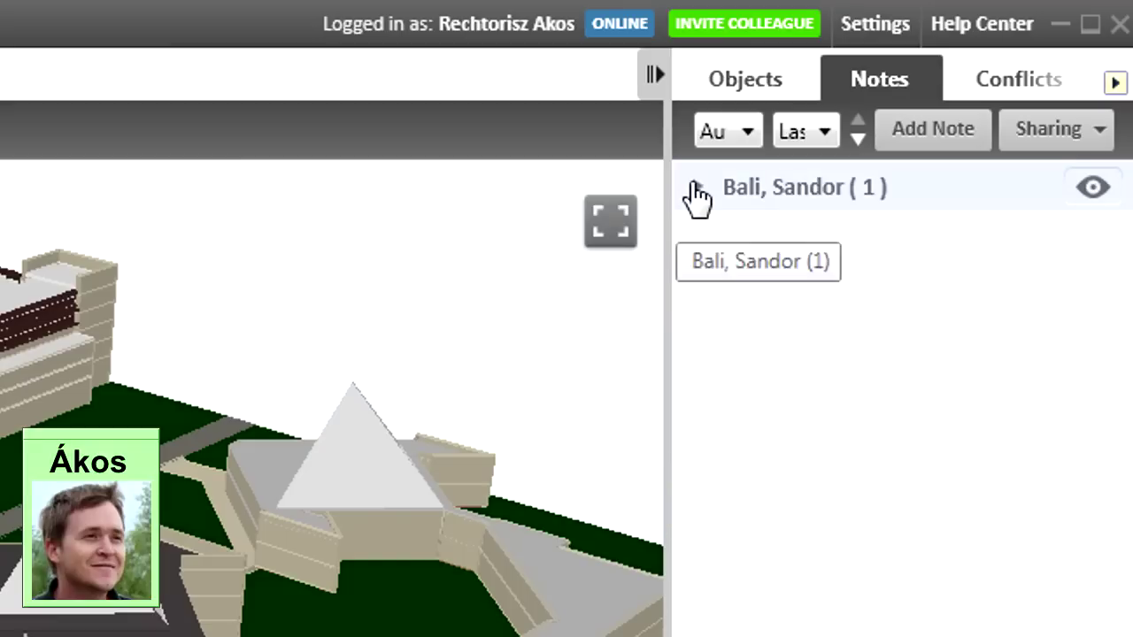
pyautogui.click(697, 187)
pyautogui.doubleClick(825, 243)
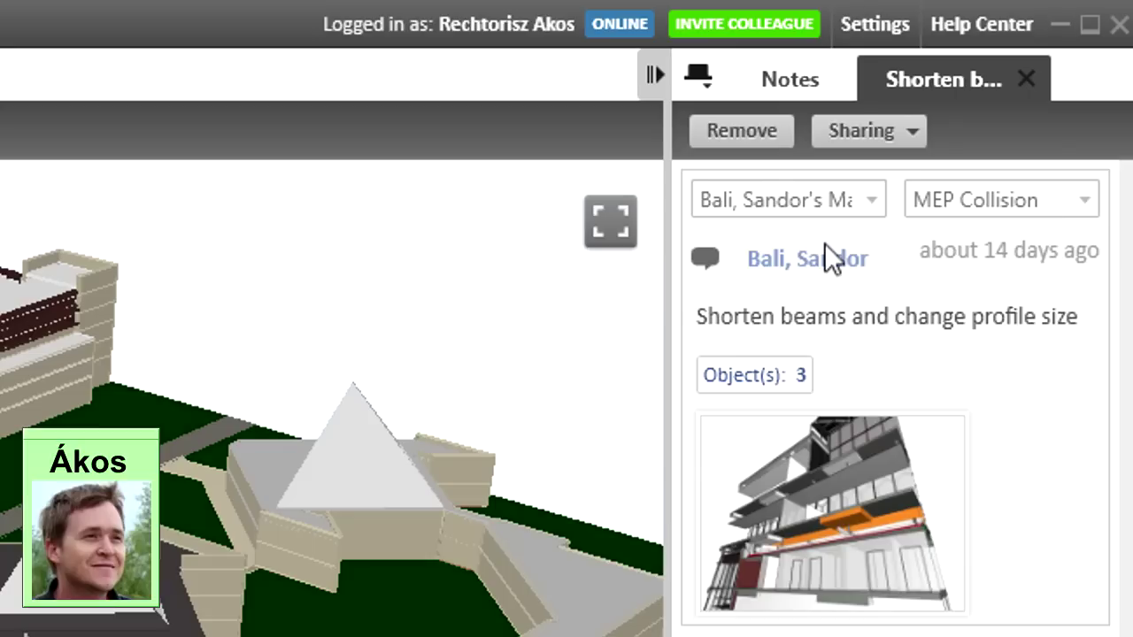
pyautogui.moveTo(862, 485)
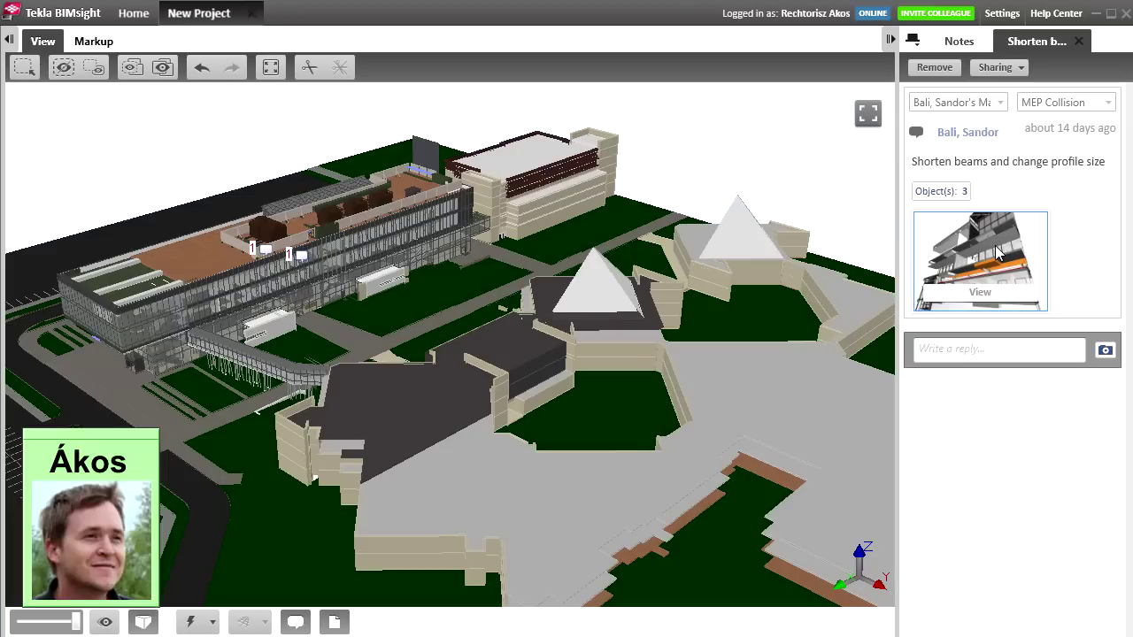
# Step: Jump to the note's saved viewpoint and isolate its three linked objects, then show the whole model again
pyautogui.click(997, 252)
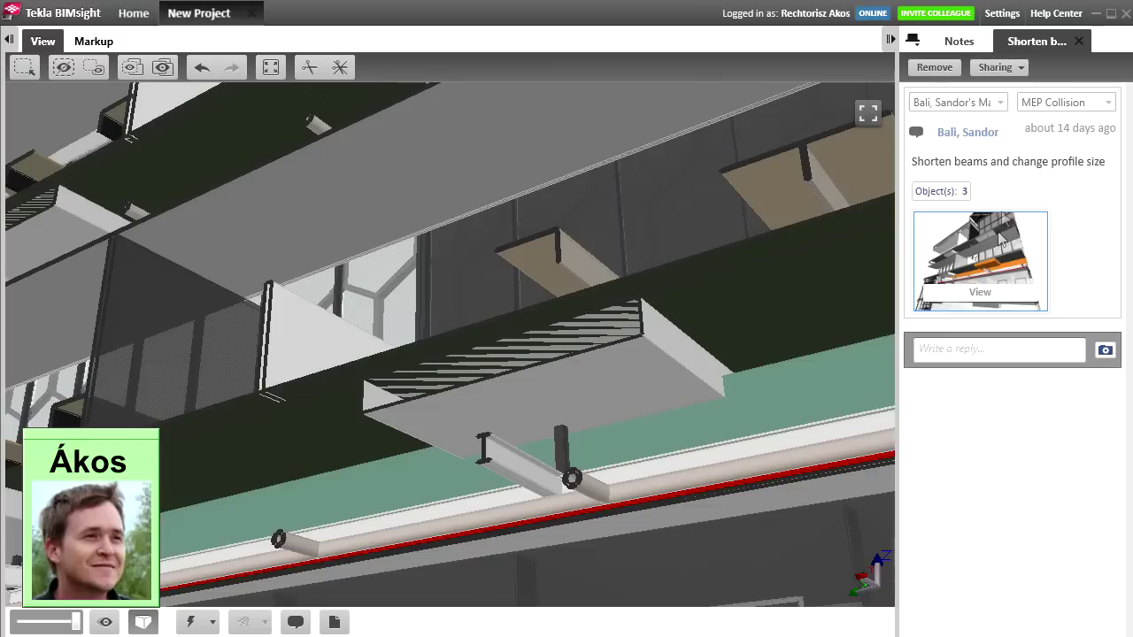
pyautogui.click(941, 193)
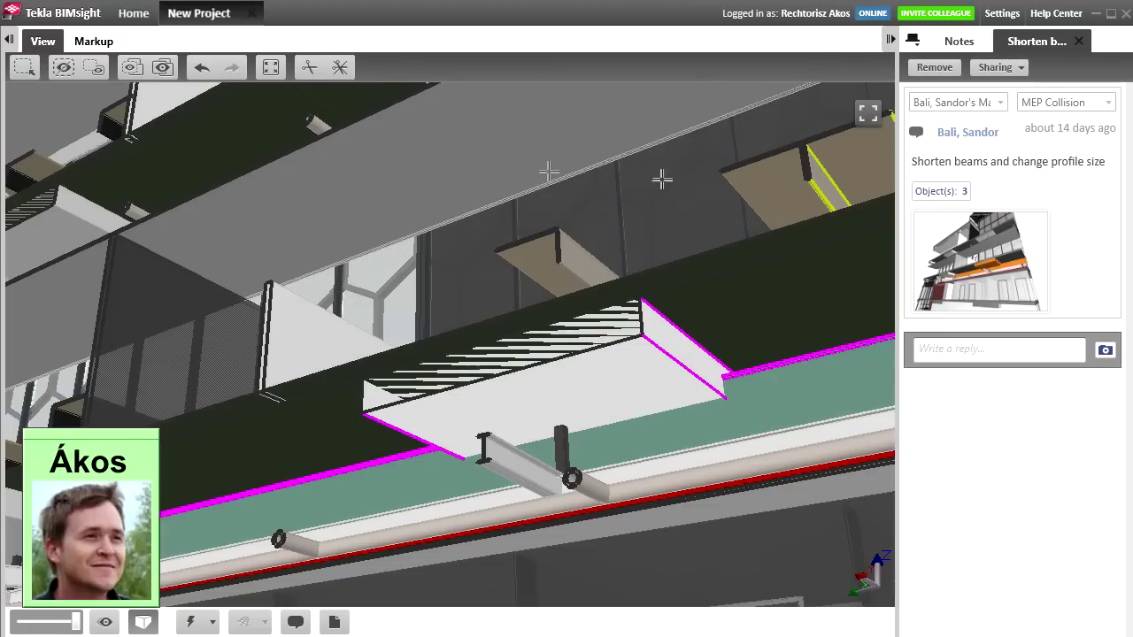
pyautogui.click(133, 72)
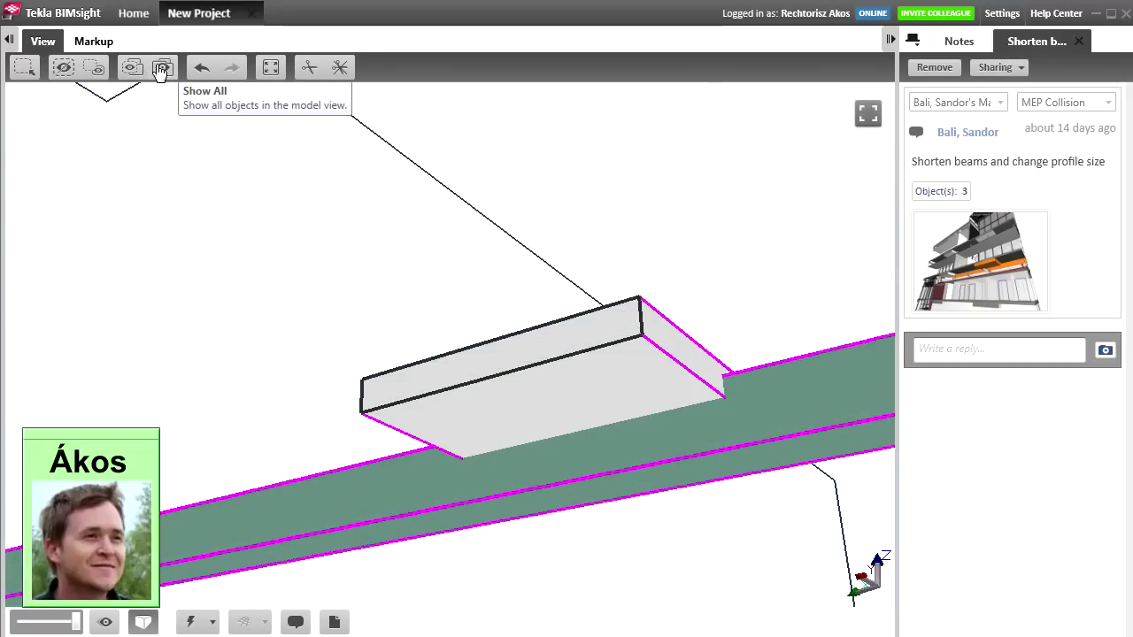
pyautogui.click(162, 69)
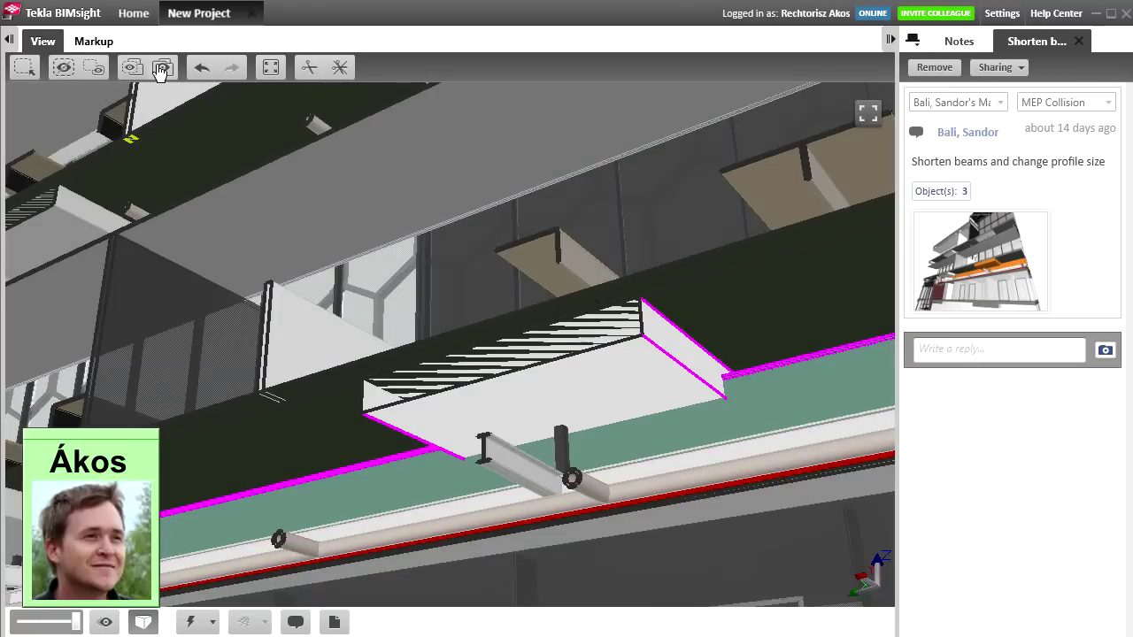
pyautogui.press('Escape')
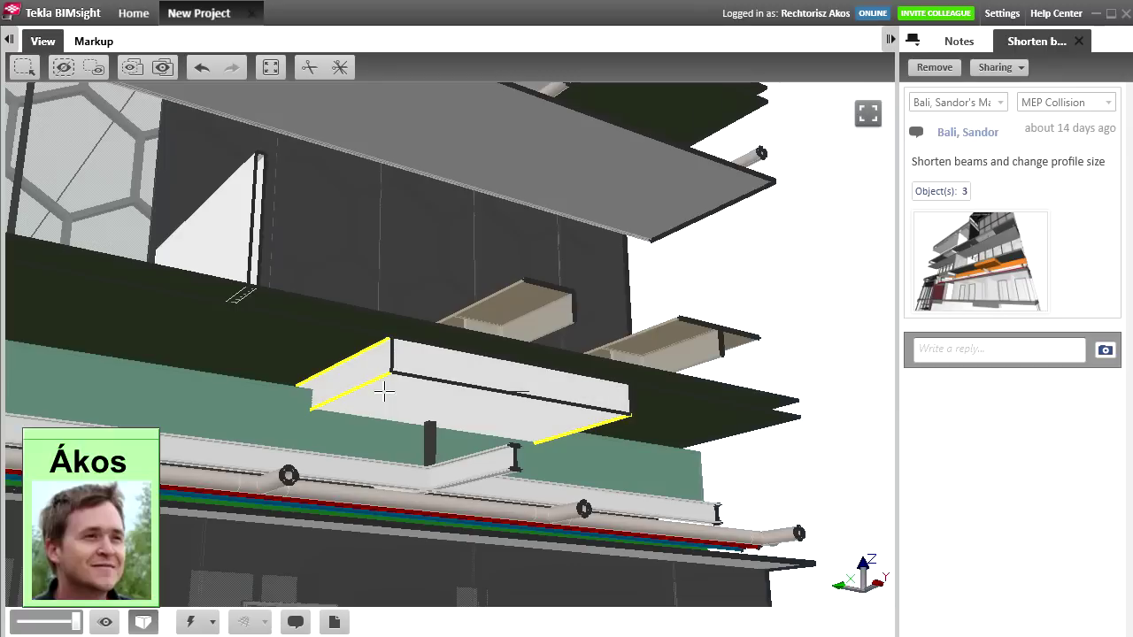
# Step: Colour the clashing beam red and return to the Notes list
pyautogui.moveTo(384, 392)
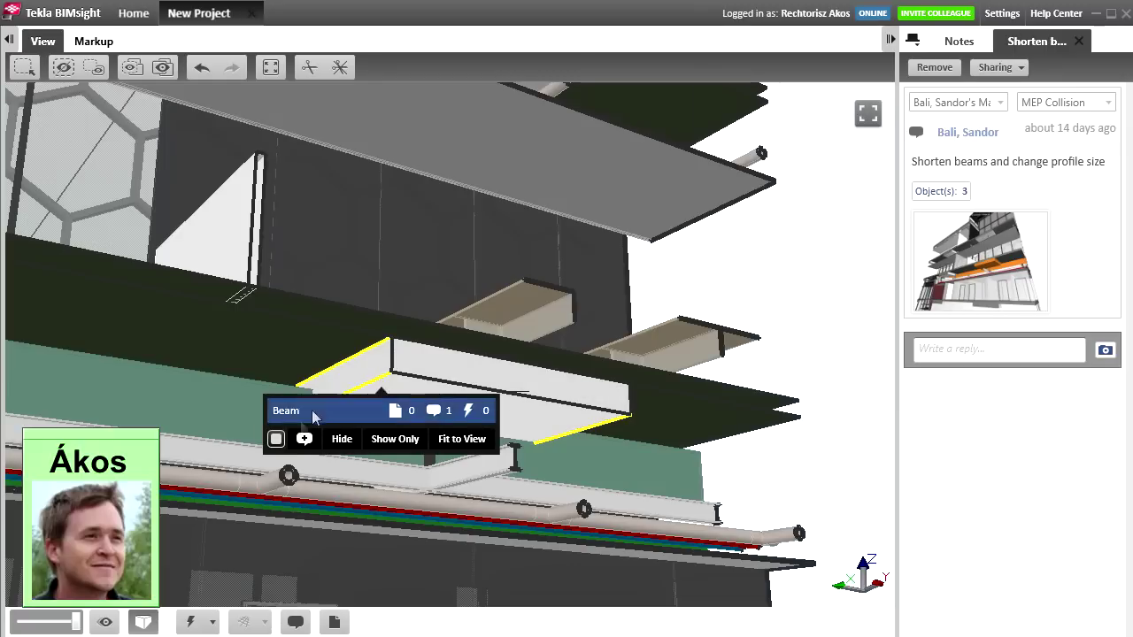
pyautogui.click(277, 439)
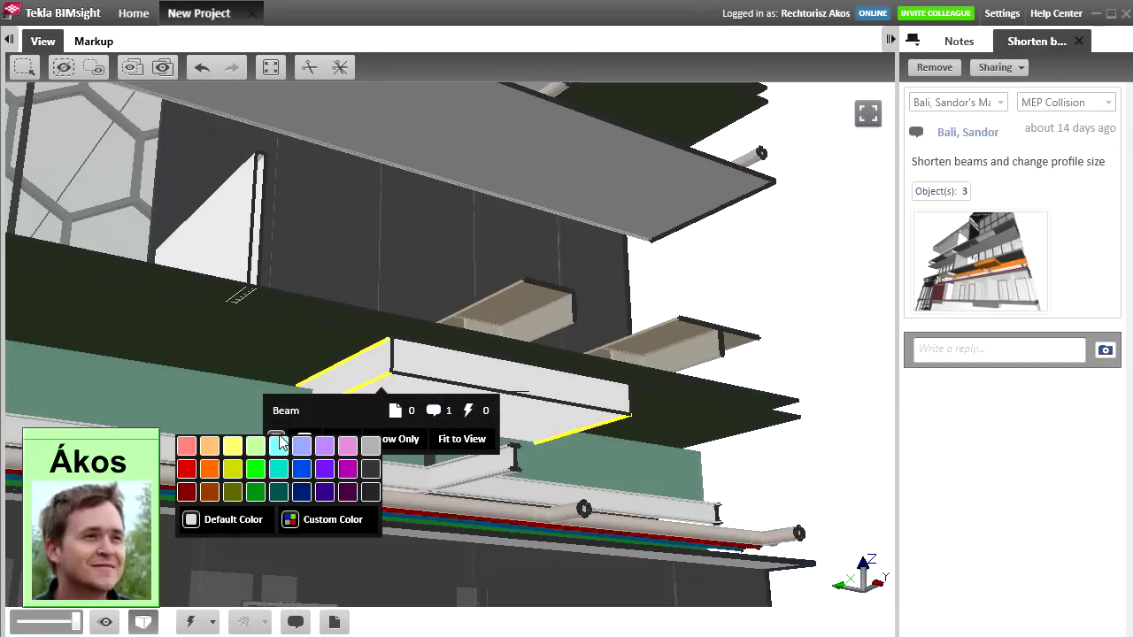
pyautogui.click(187, 470)
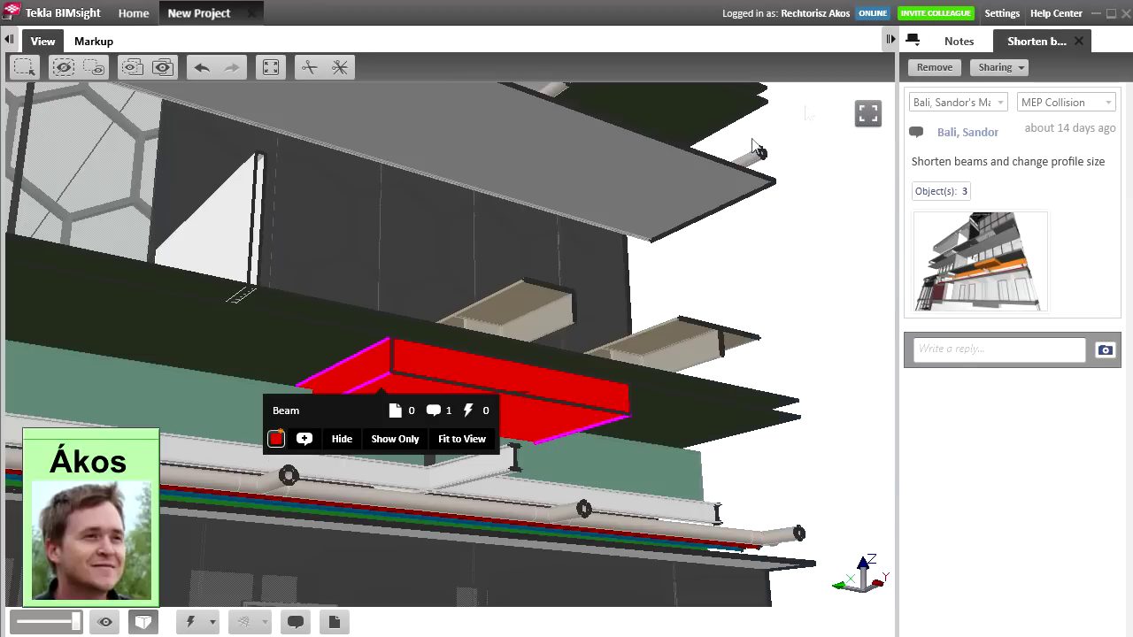
pyautogui.click(951, 42)
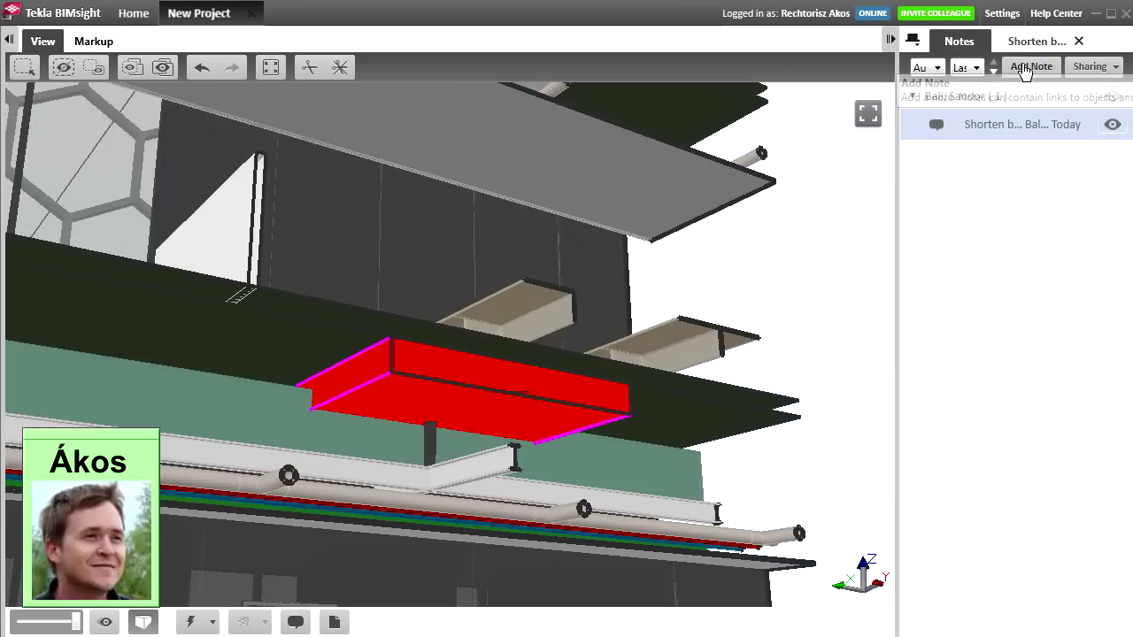
# Step: Save a Structural Beam note on the red beam: 'Shorten beam by 100mms, change profile to 250x700'
pyautogui.click(1024, 67)
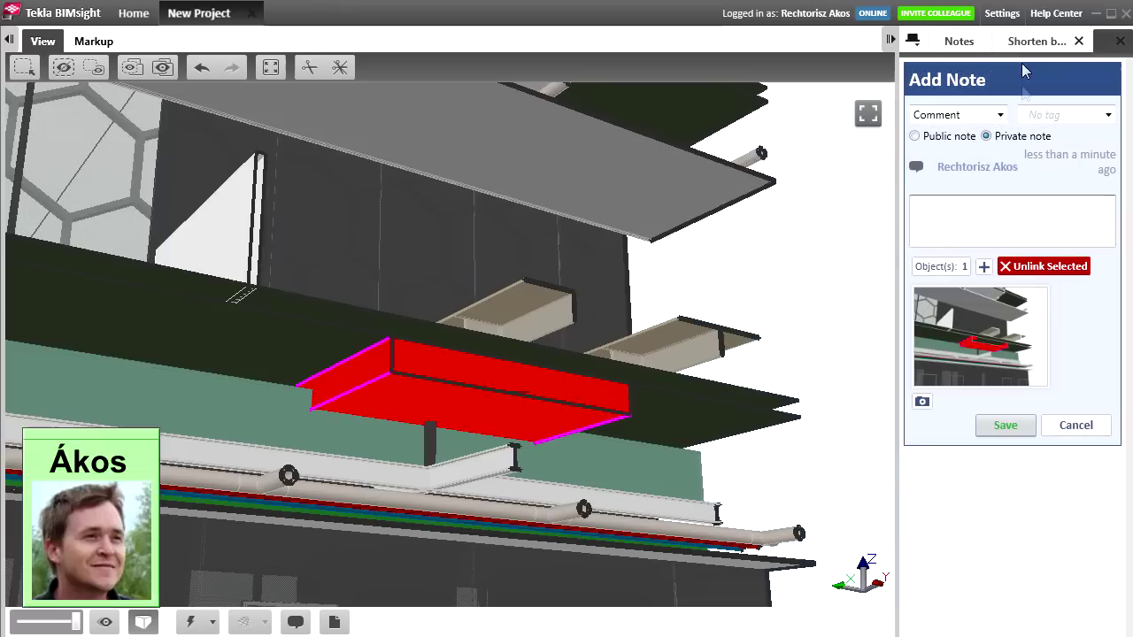
pyautogui.click(1032, 117)
pyautogui.write('Structural Beam')
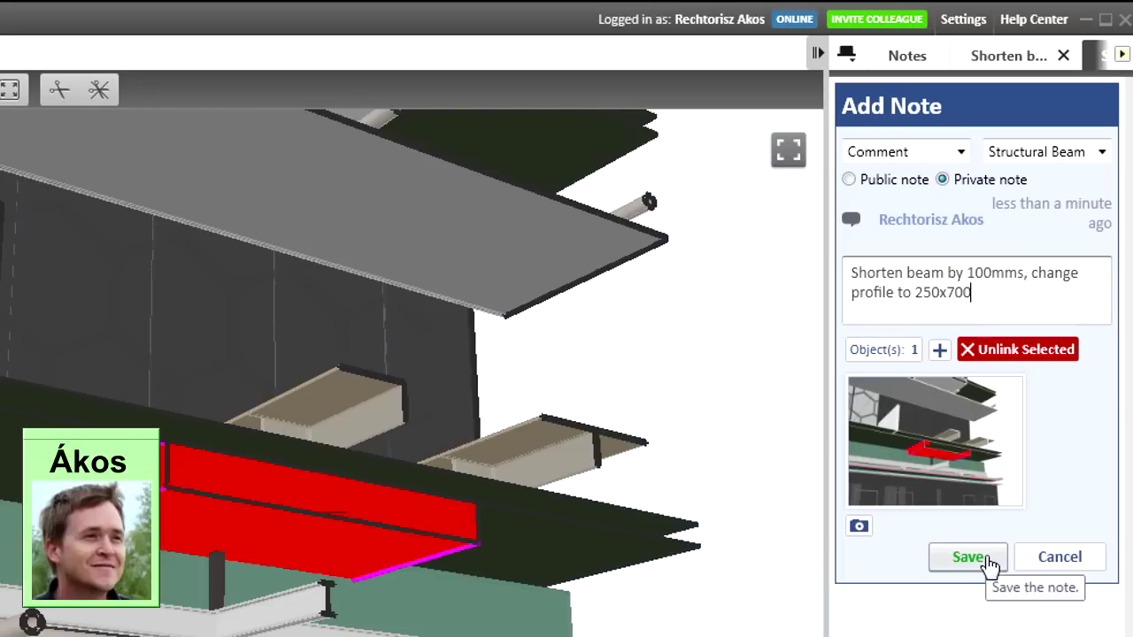
pyautogui.click(989, 559)
pyautogui.click(1044, 90)
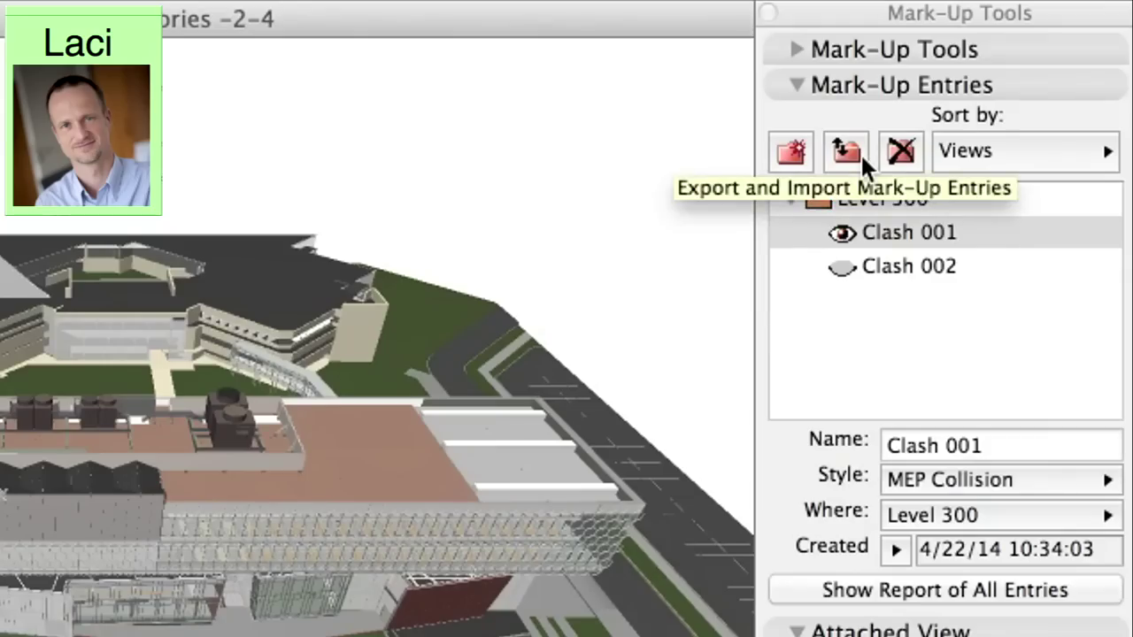
# Step: Import the BIMsight note into ARCHICAD and open the Structural Beam Comment entry's comment text
pyautogui.click(928, 302)
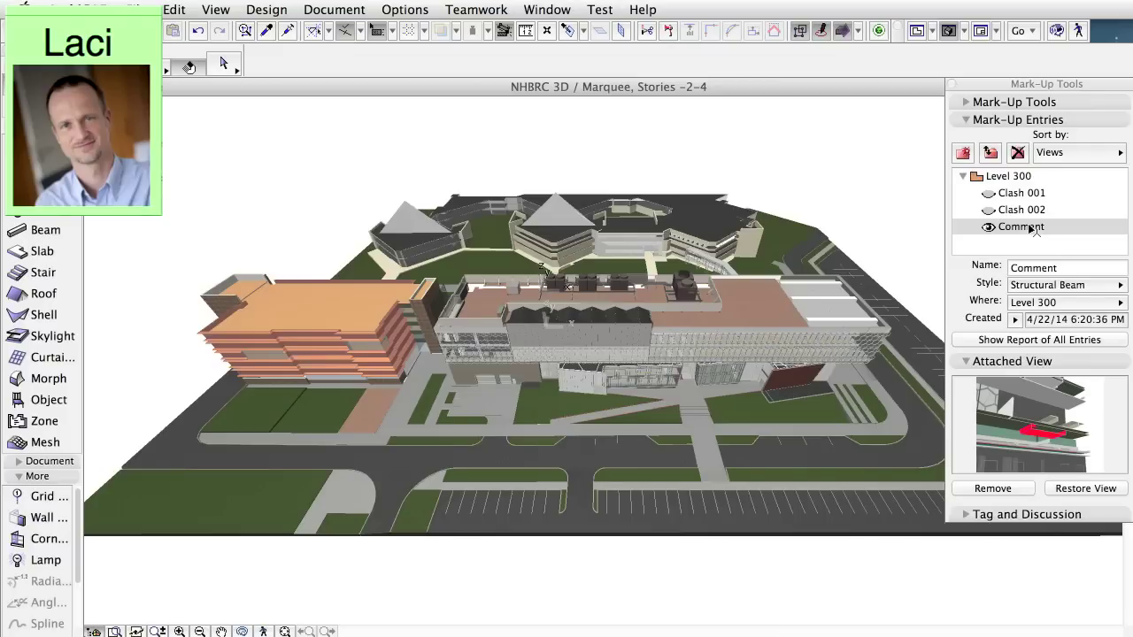
pyautogui.doubleClick(1034, 229)
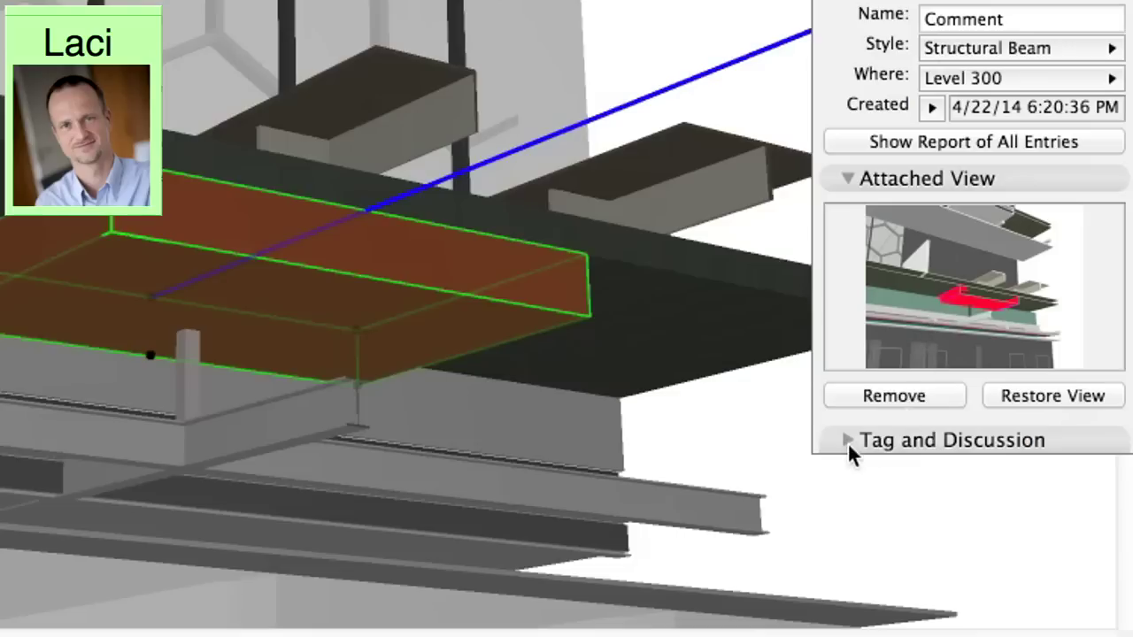
pyautogui.click(847, 441)
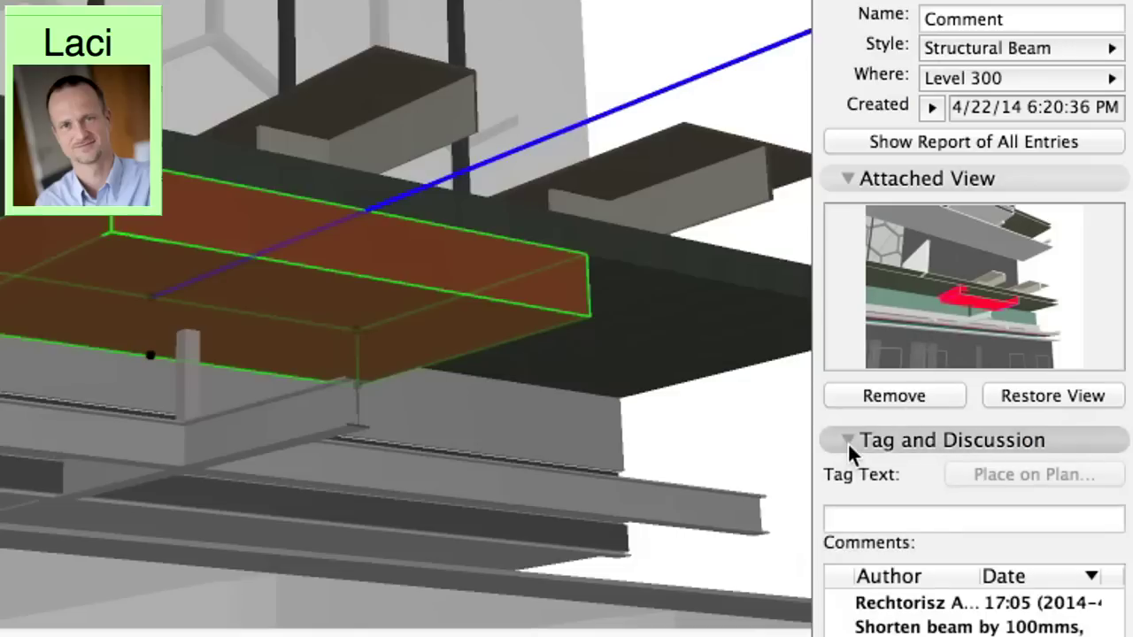
pyautogui.click(843, 176)
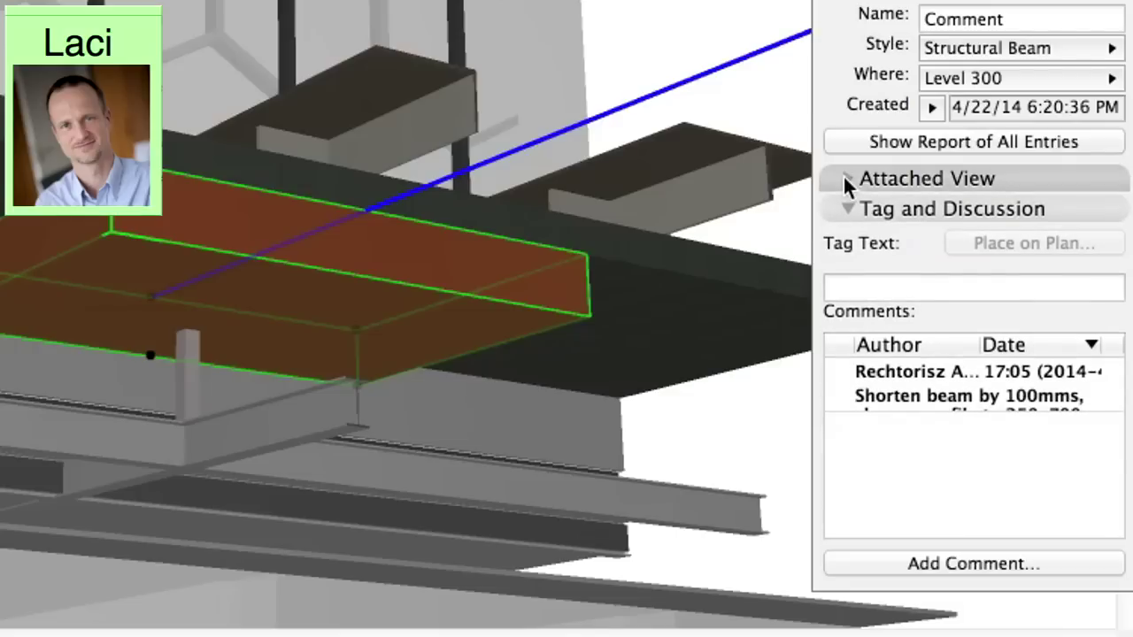
pyautogui.doubleClick(890, 384)
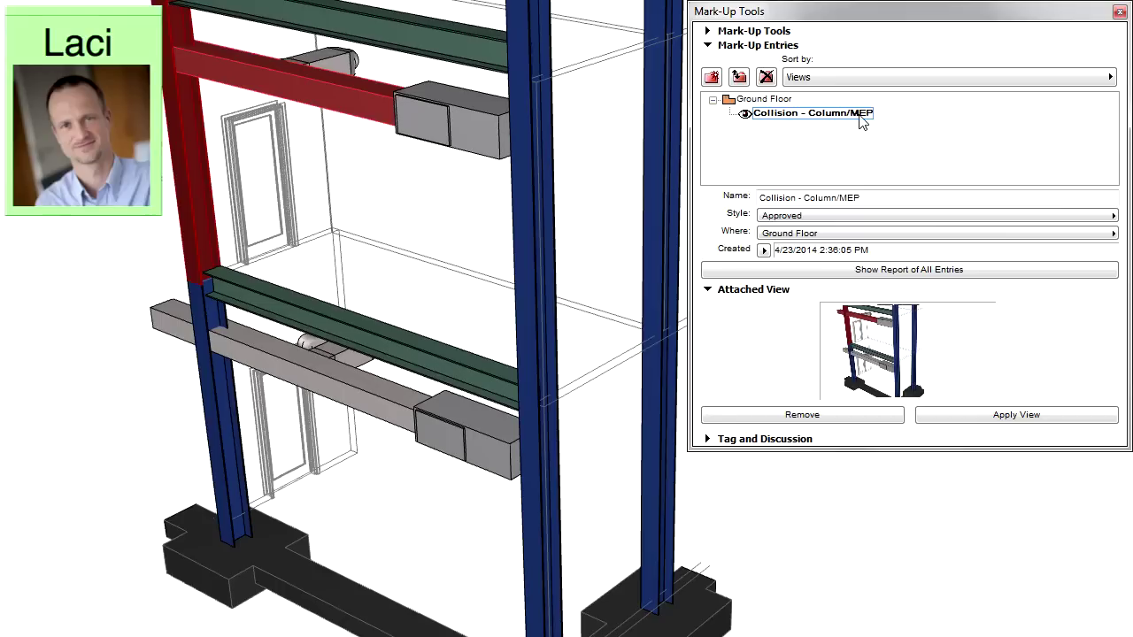
# Step: Read the Collision - Column/MEP entry's discussion from the first comment to the architect's latest one
pyautogui.click(863, 115)
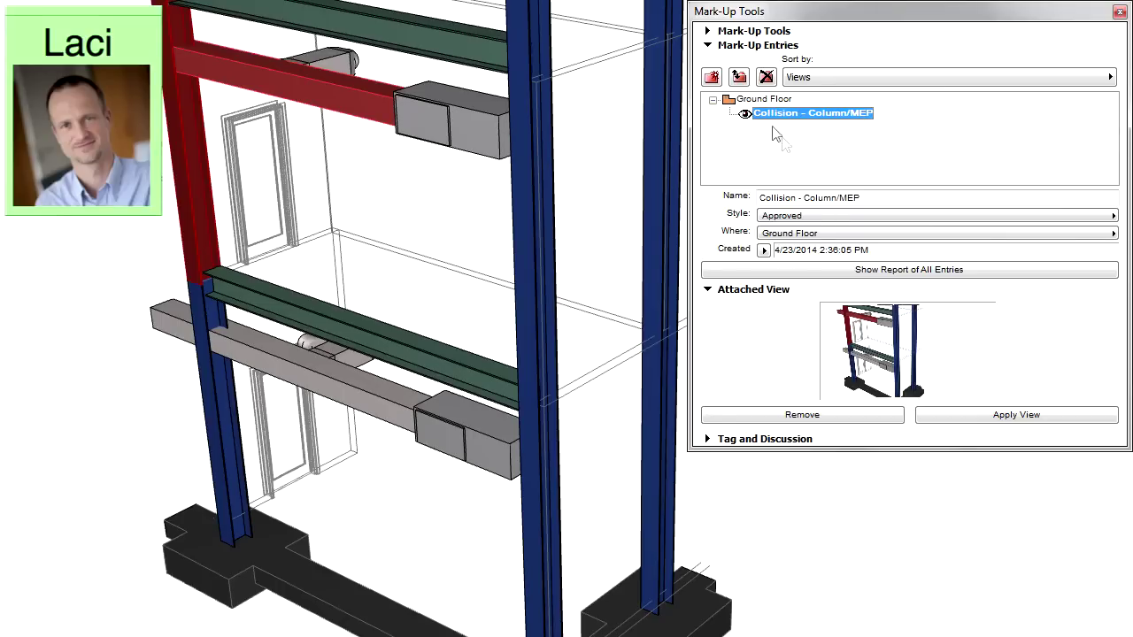
pyautogui.click(719, 443)
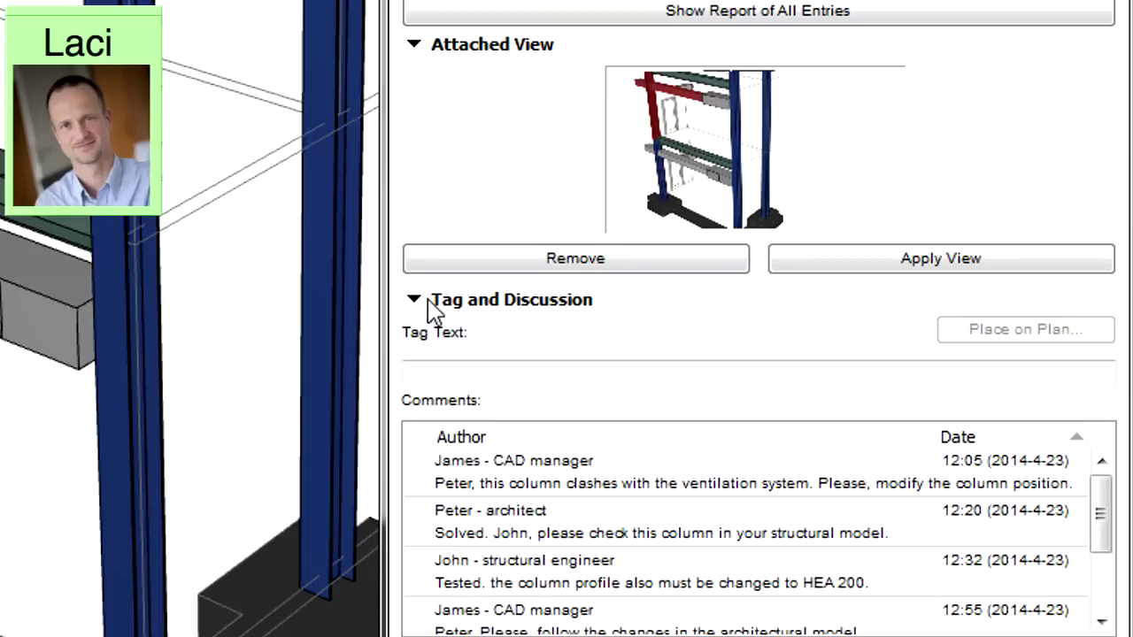
pyautogui.click(665, 481)
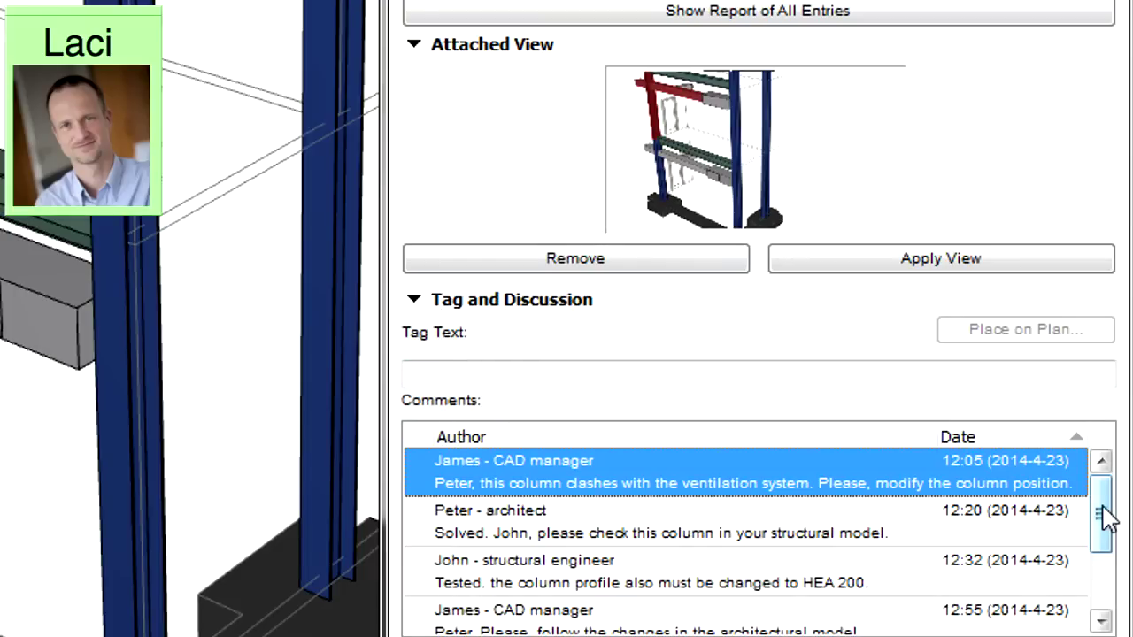
pyautogui.moveTo(1105, 511); pyautogui.dragTo(1107, 579)
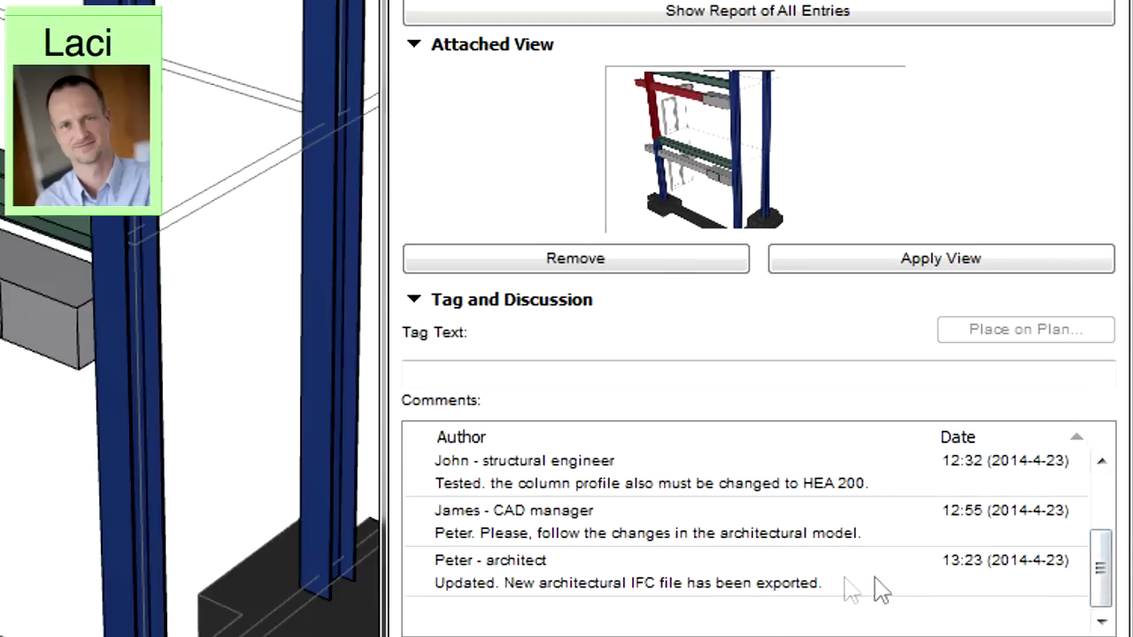
pyautogui.click(761, 584)
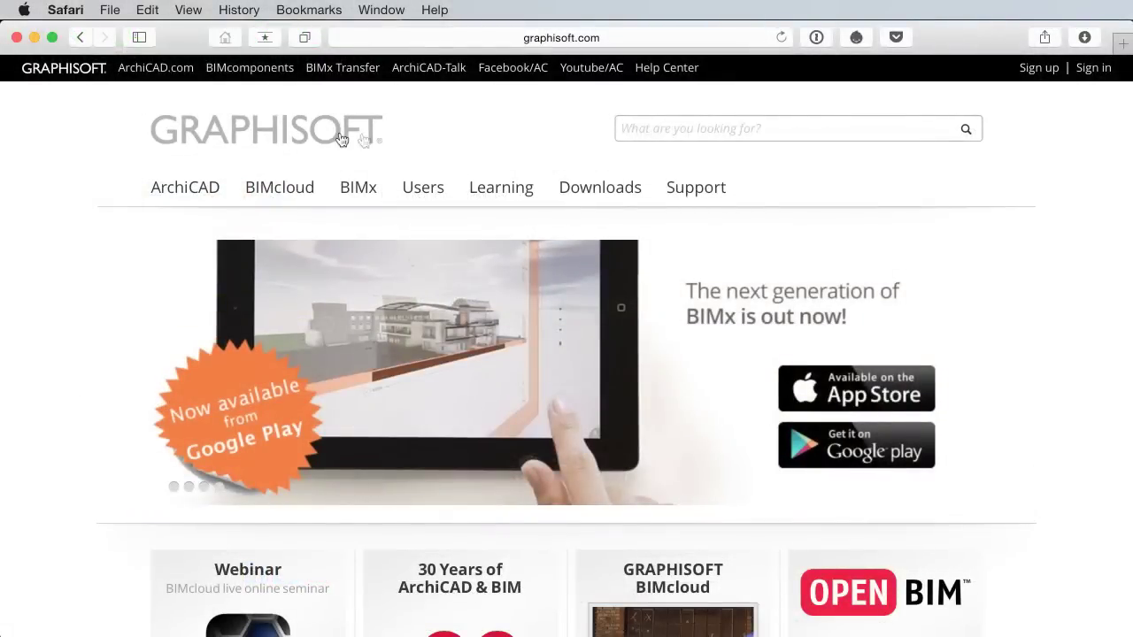
# Step: Browse Learning > Training Materials to the Vol. 5 - Using Teamwork page and scroll down it
pyautogui.click(509, 188)
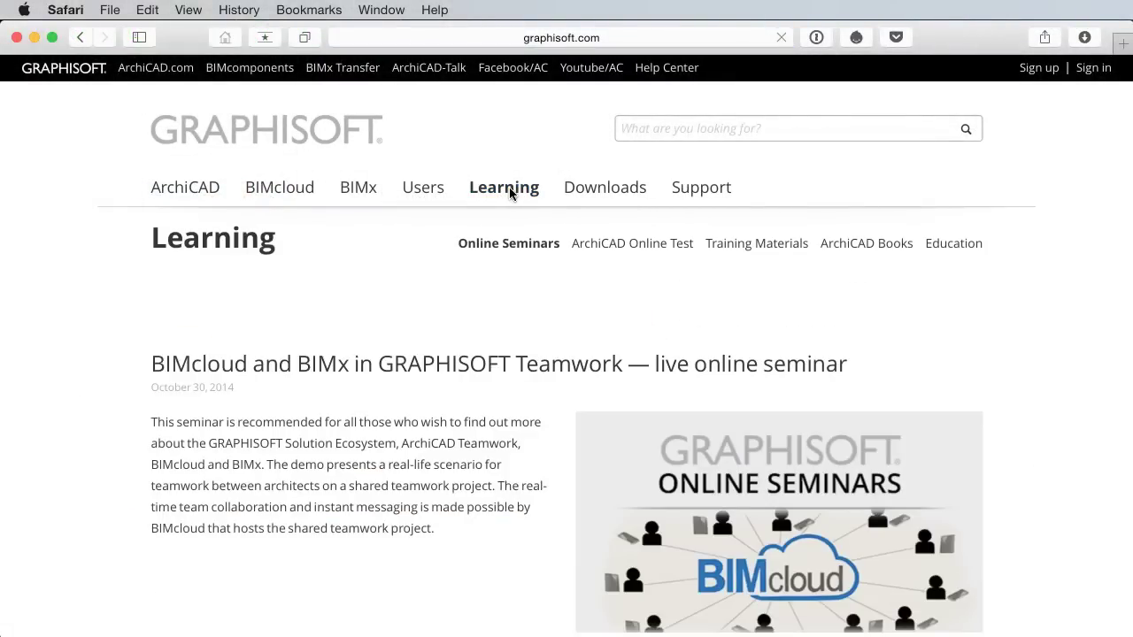
pyautogui.click(770, 244)
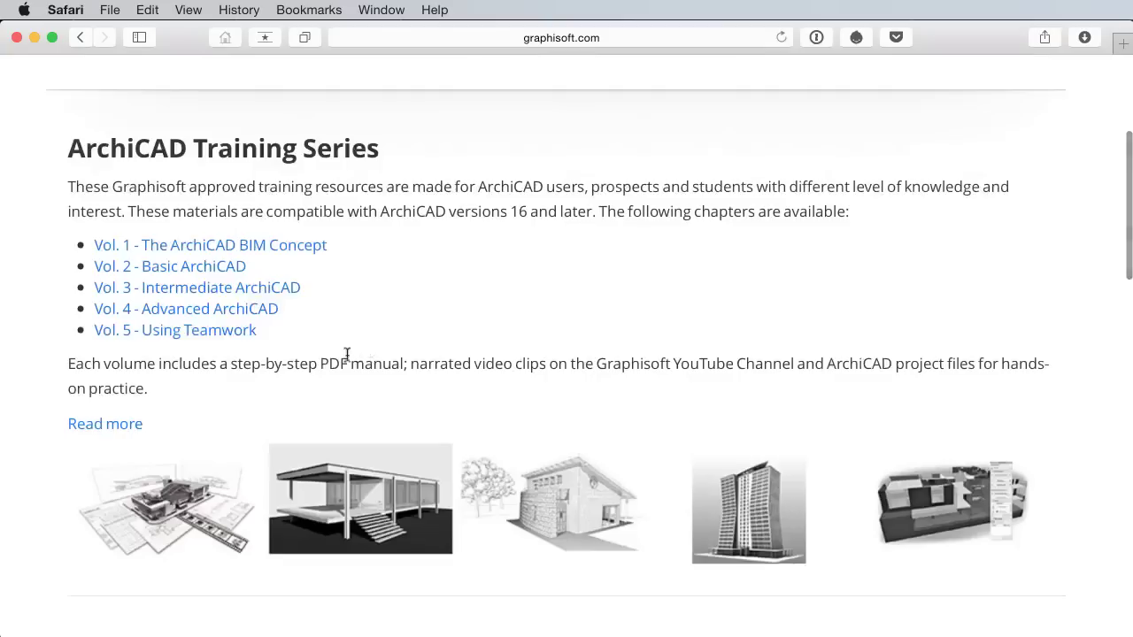
pyautogui.click(242, 331)
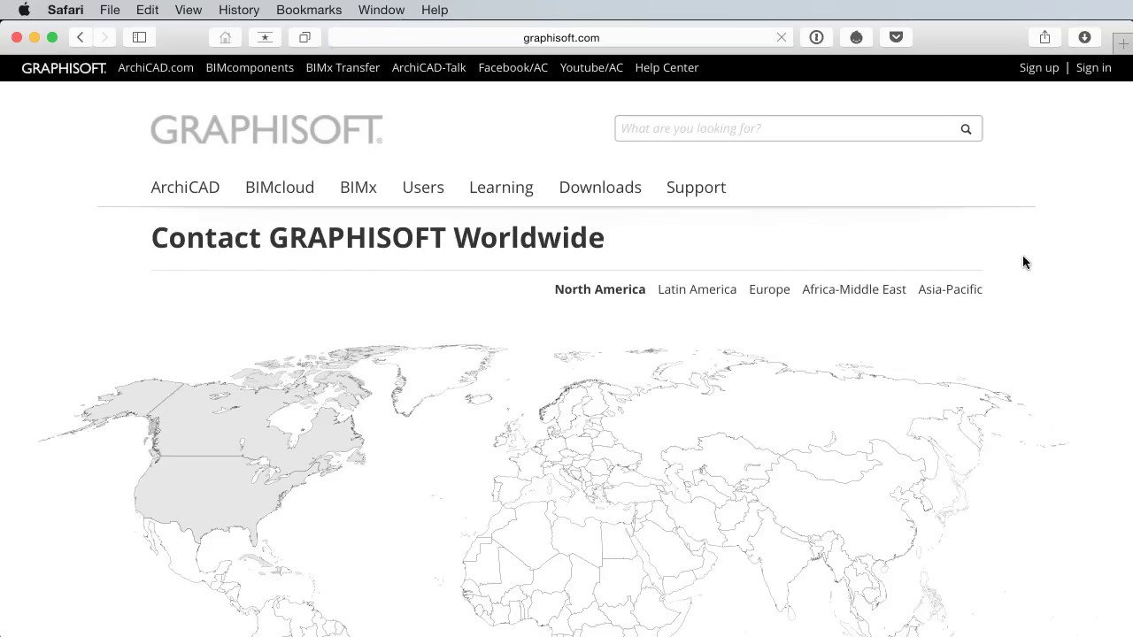
pyautogui.scroll(-4, 1022, 260)
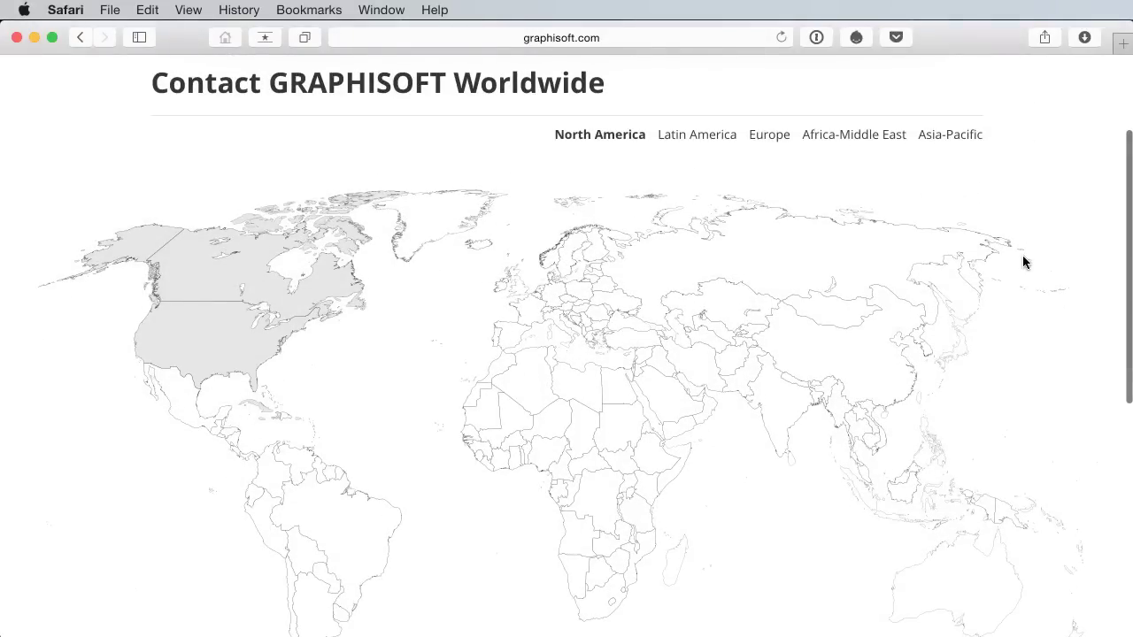
pyautogui.scroll(-2, 1022, 261)
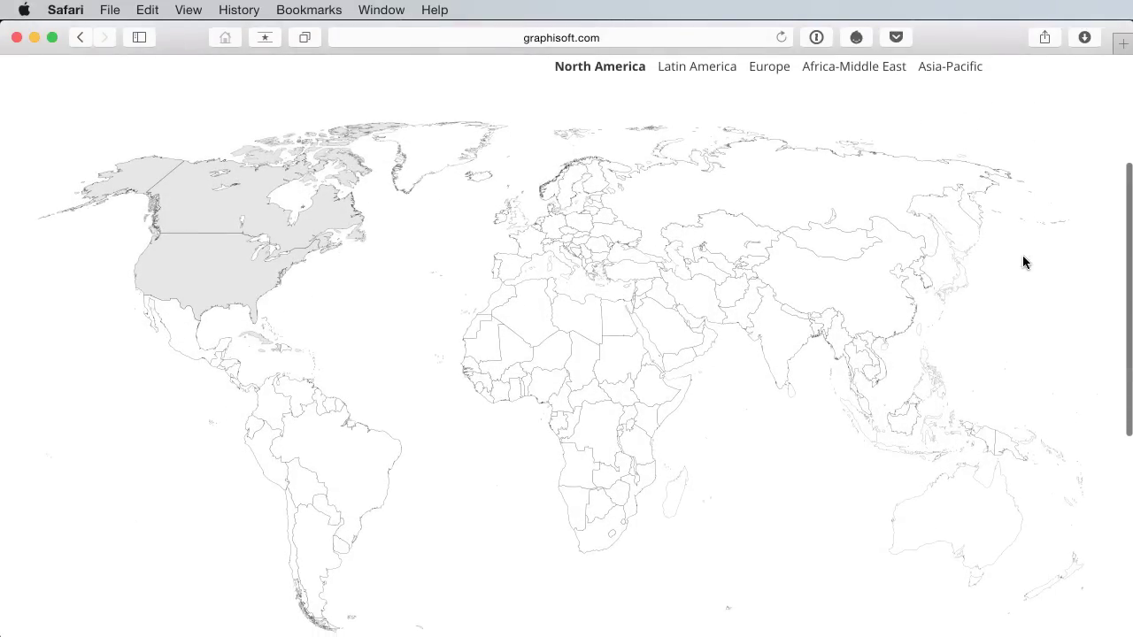